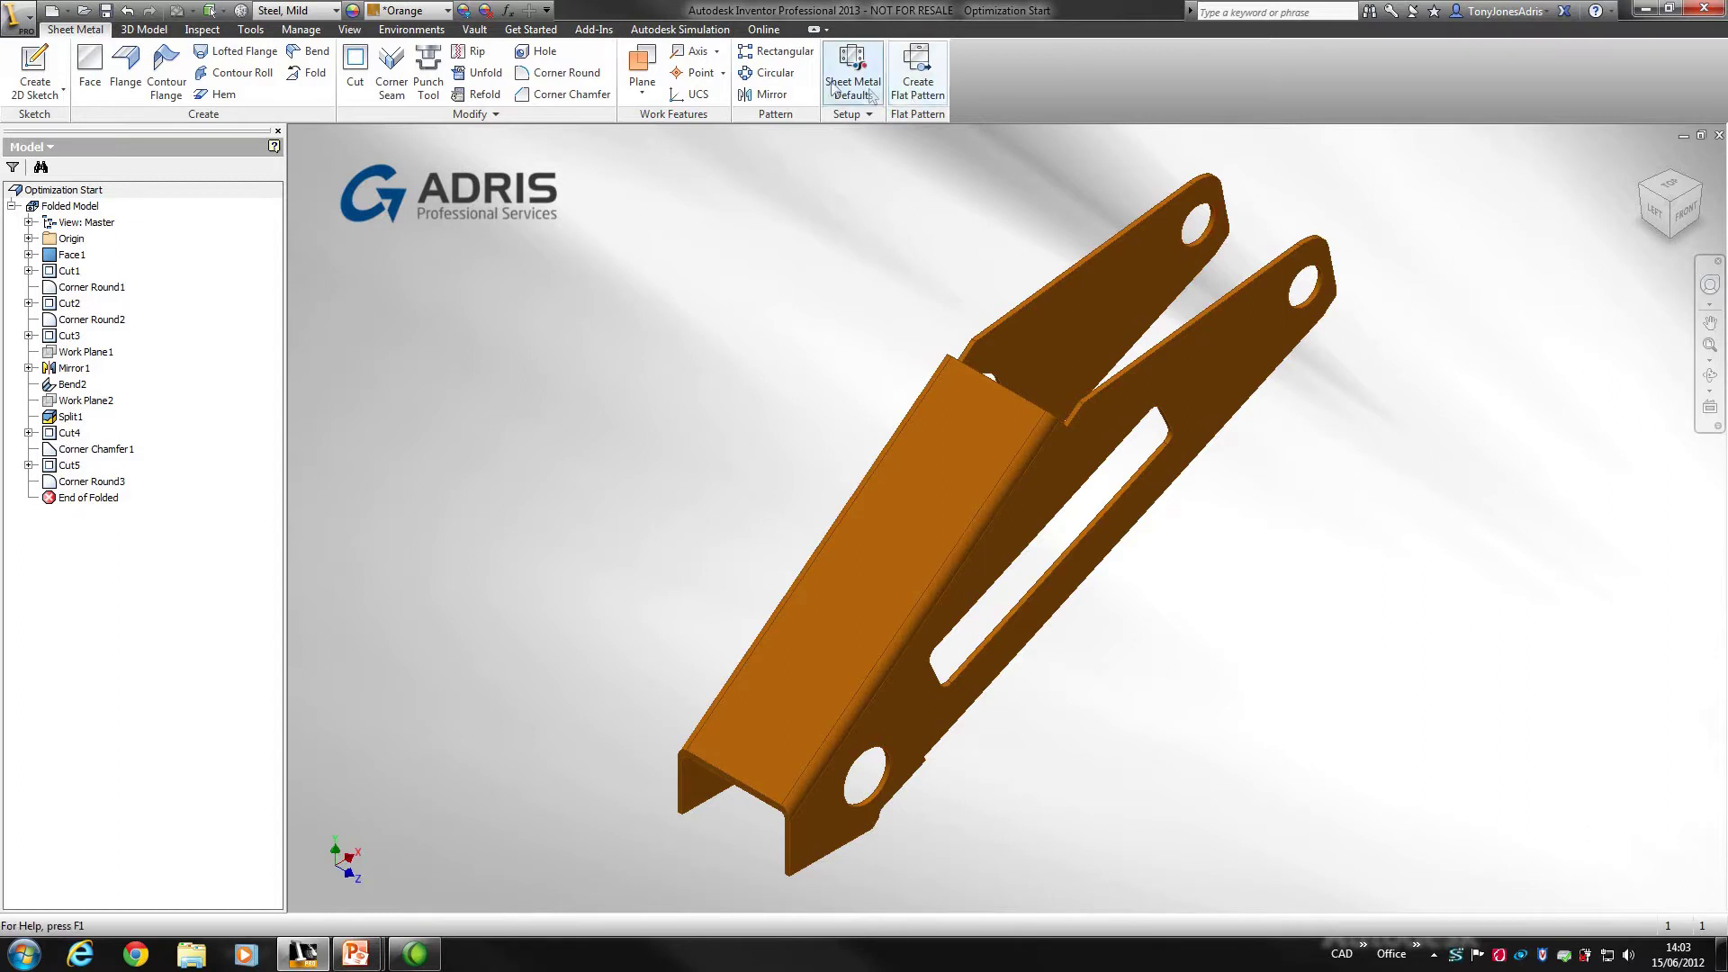
Enter the Optimization environment and inspect the Steel, Mild material with its Yield Strength safety factor
click(411, 29)
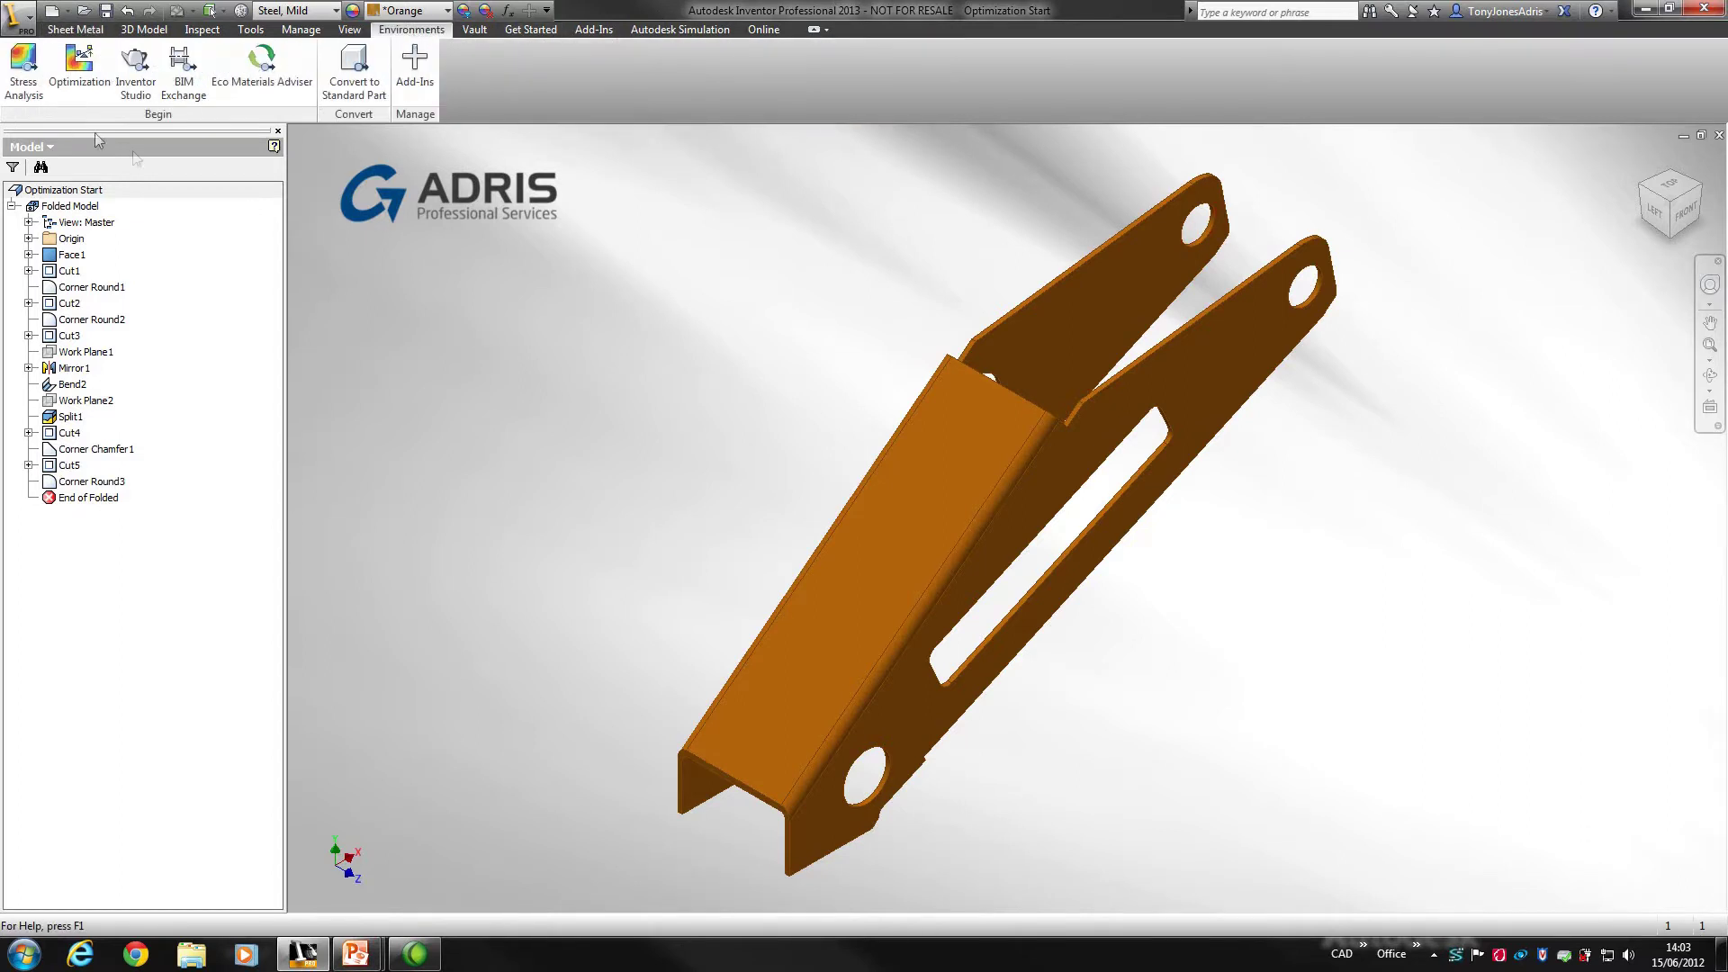
click(74, 70)
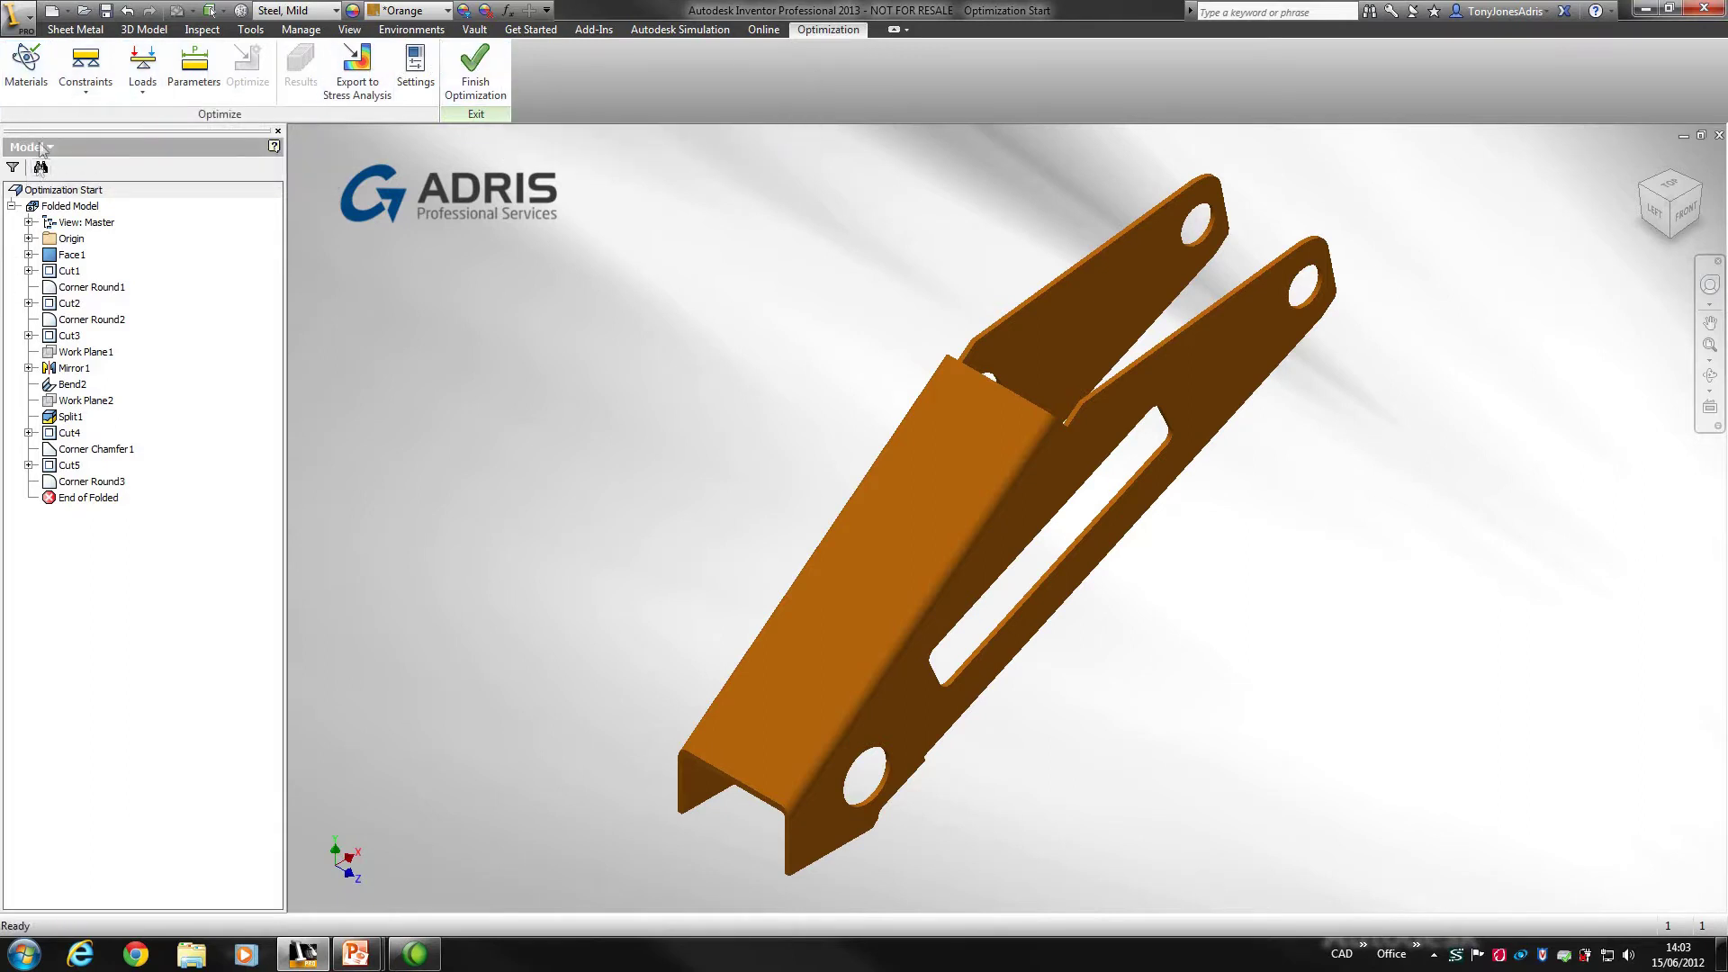
click(25, 67)
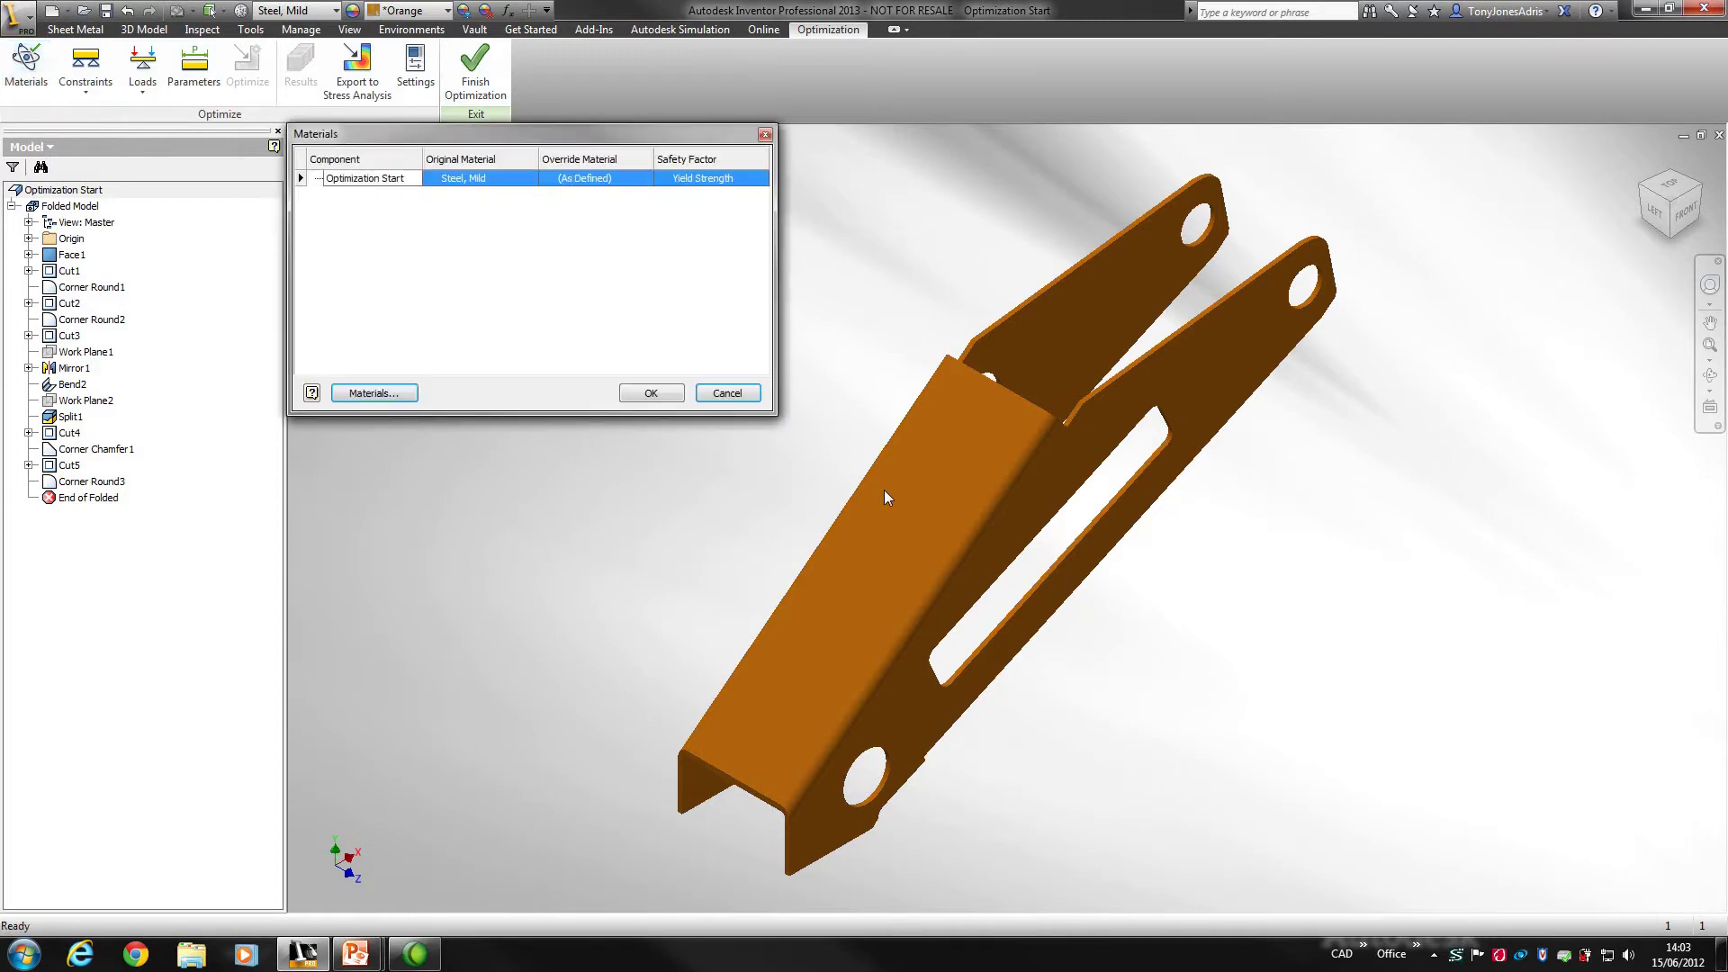
Close the material overview and add a pin constraint to both ear holes of the bracket
click(766, 134)
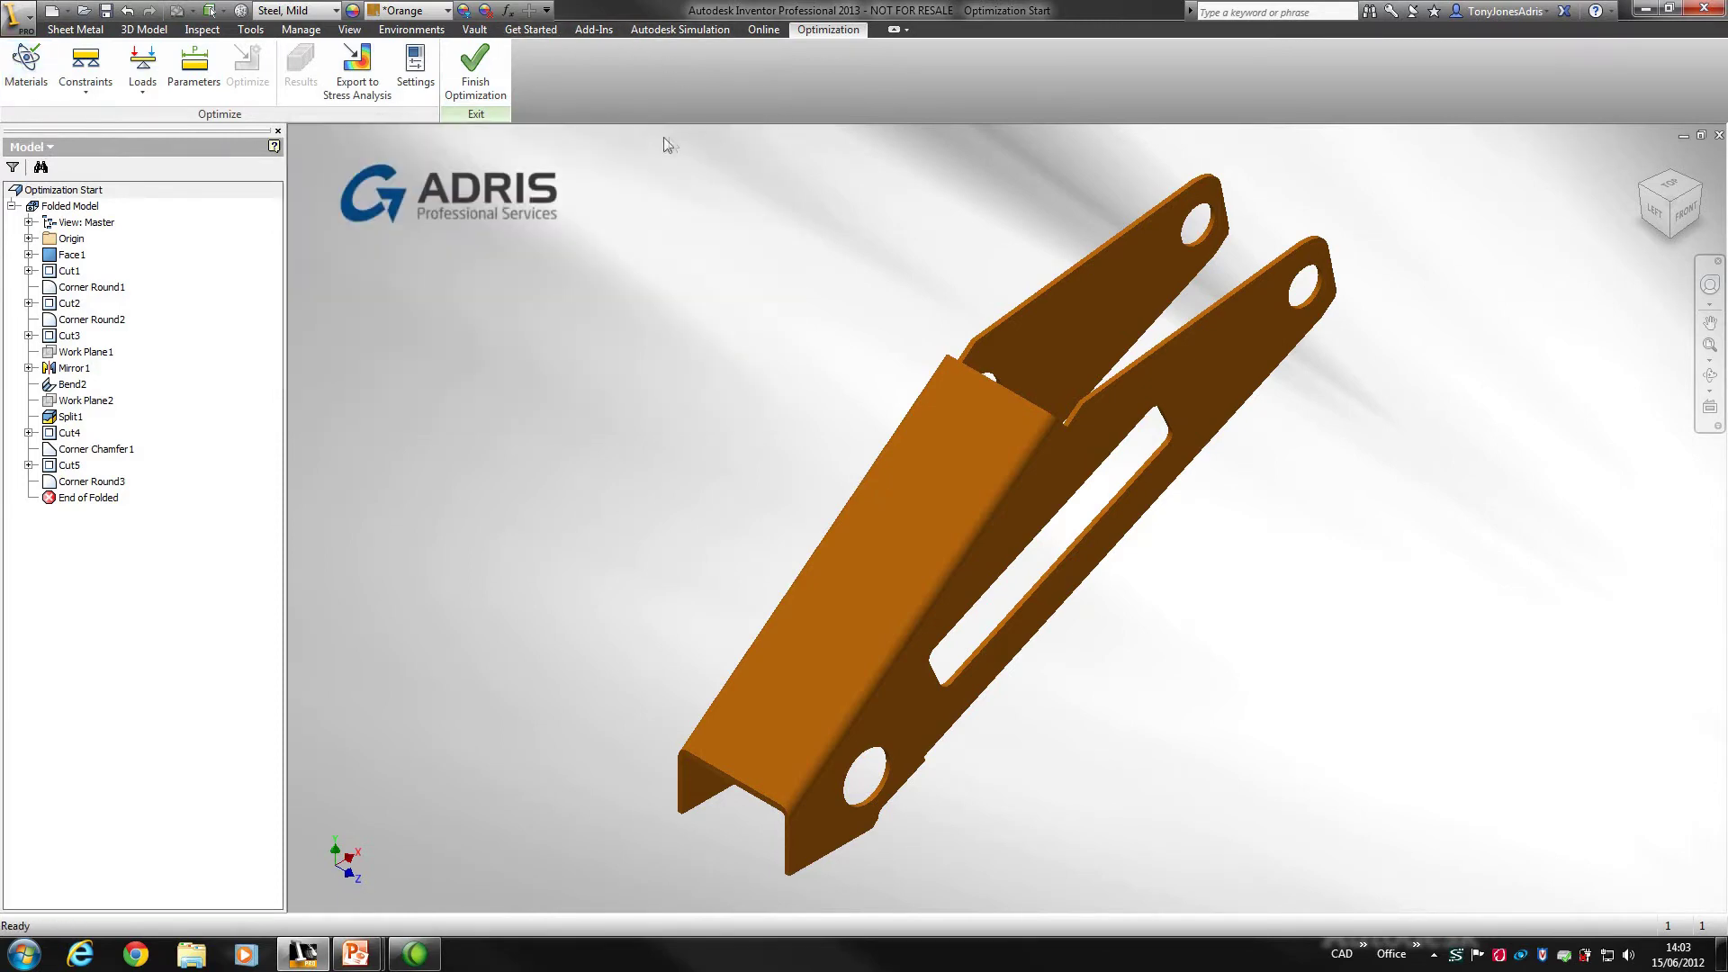
click(86, 67)
click(81, 160)
scroll(1224, 220, up, 5)
middle_drag(1374, 236, 636, 668)
click(1014, 435)
click(1289, 663)
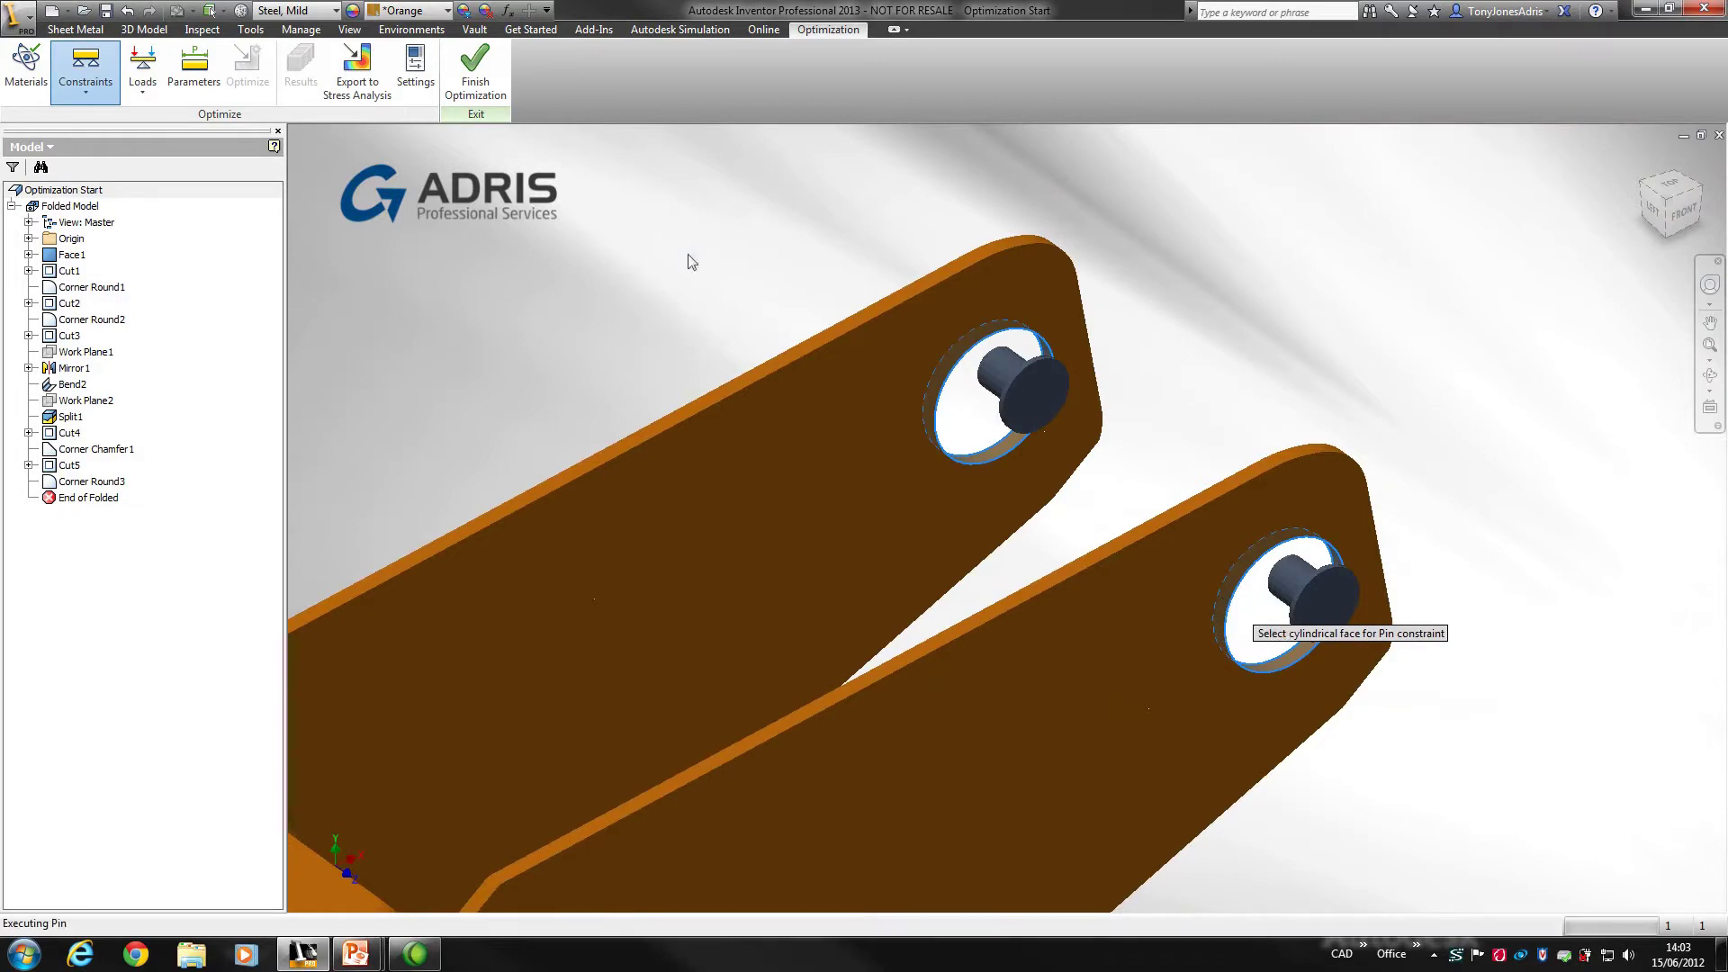
middle_drag(591, 393, 897, 268)
key(F5)
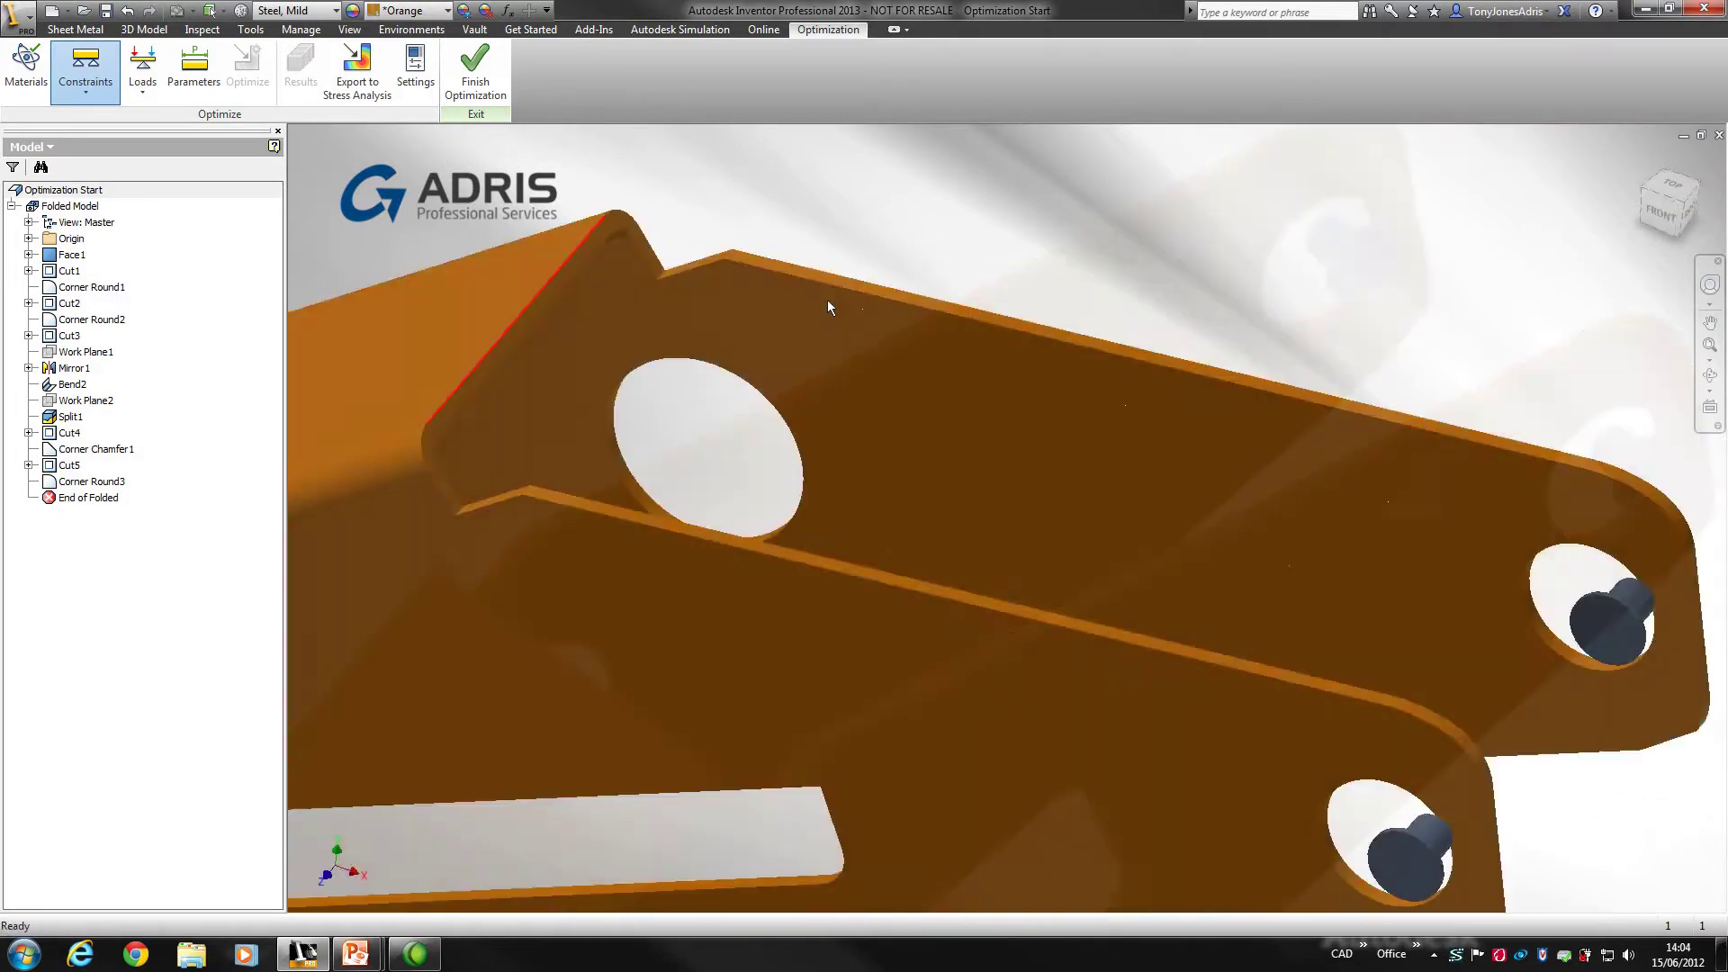
key(F5)
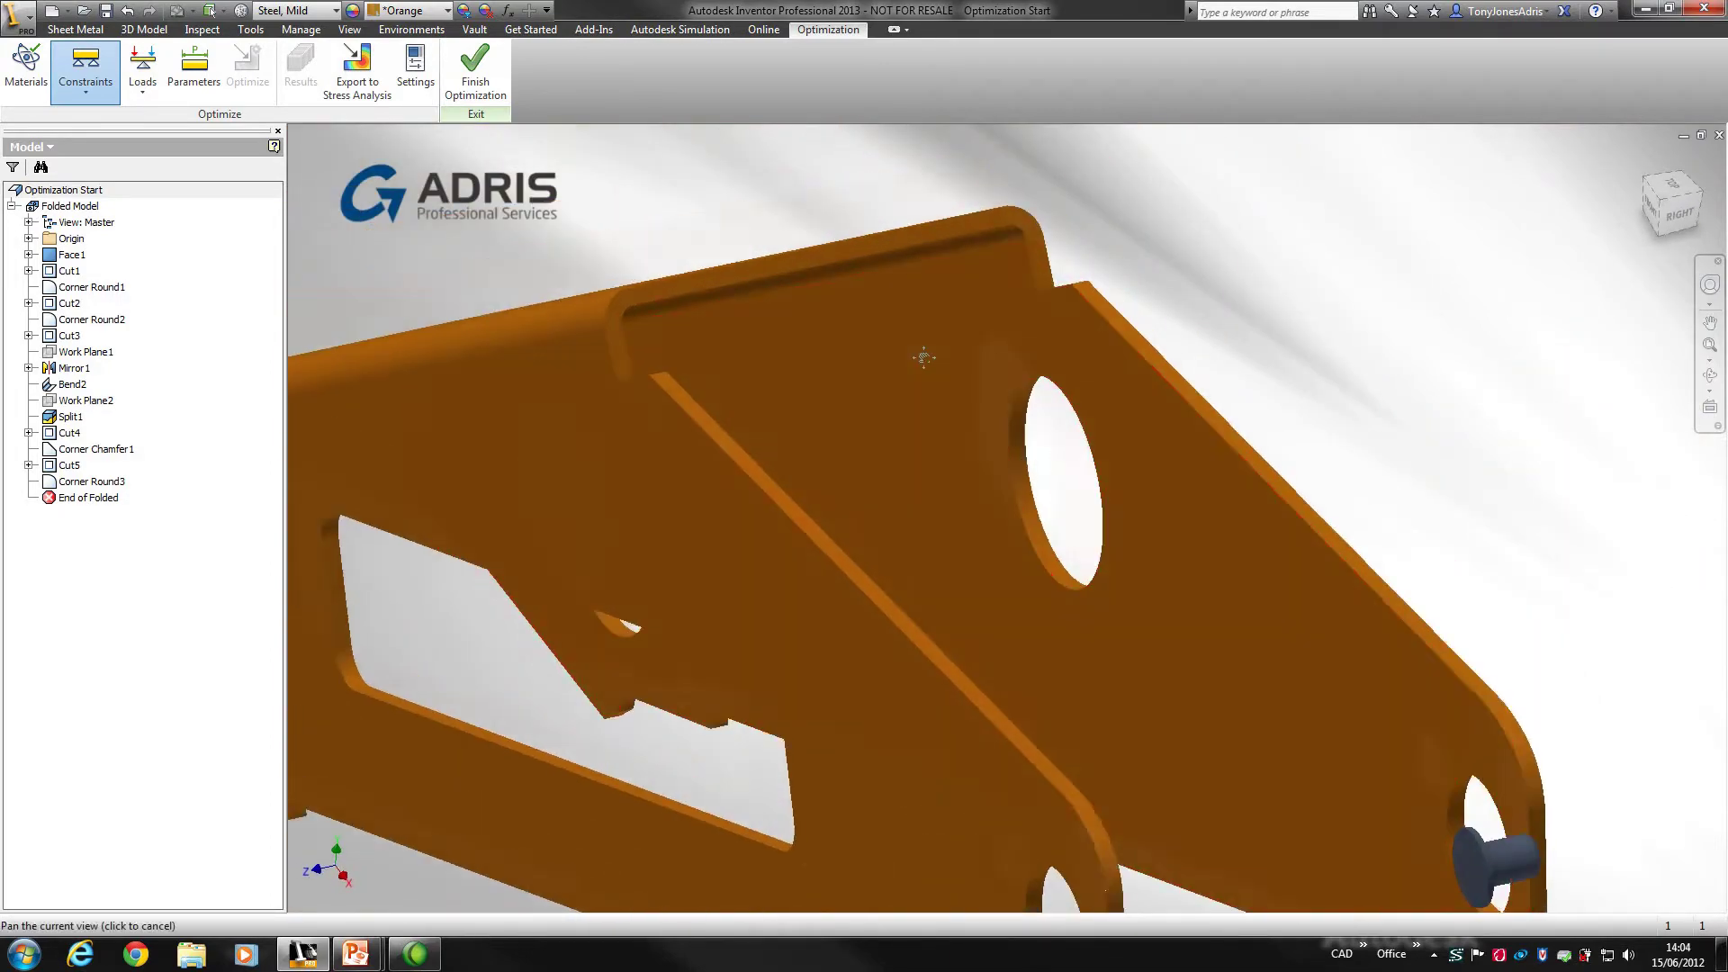
Add a fixed constraint on the small tab edge, the plate's long top edge and the corner
click(86, 88)
click(74, 134)
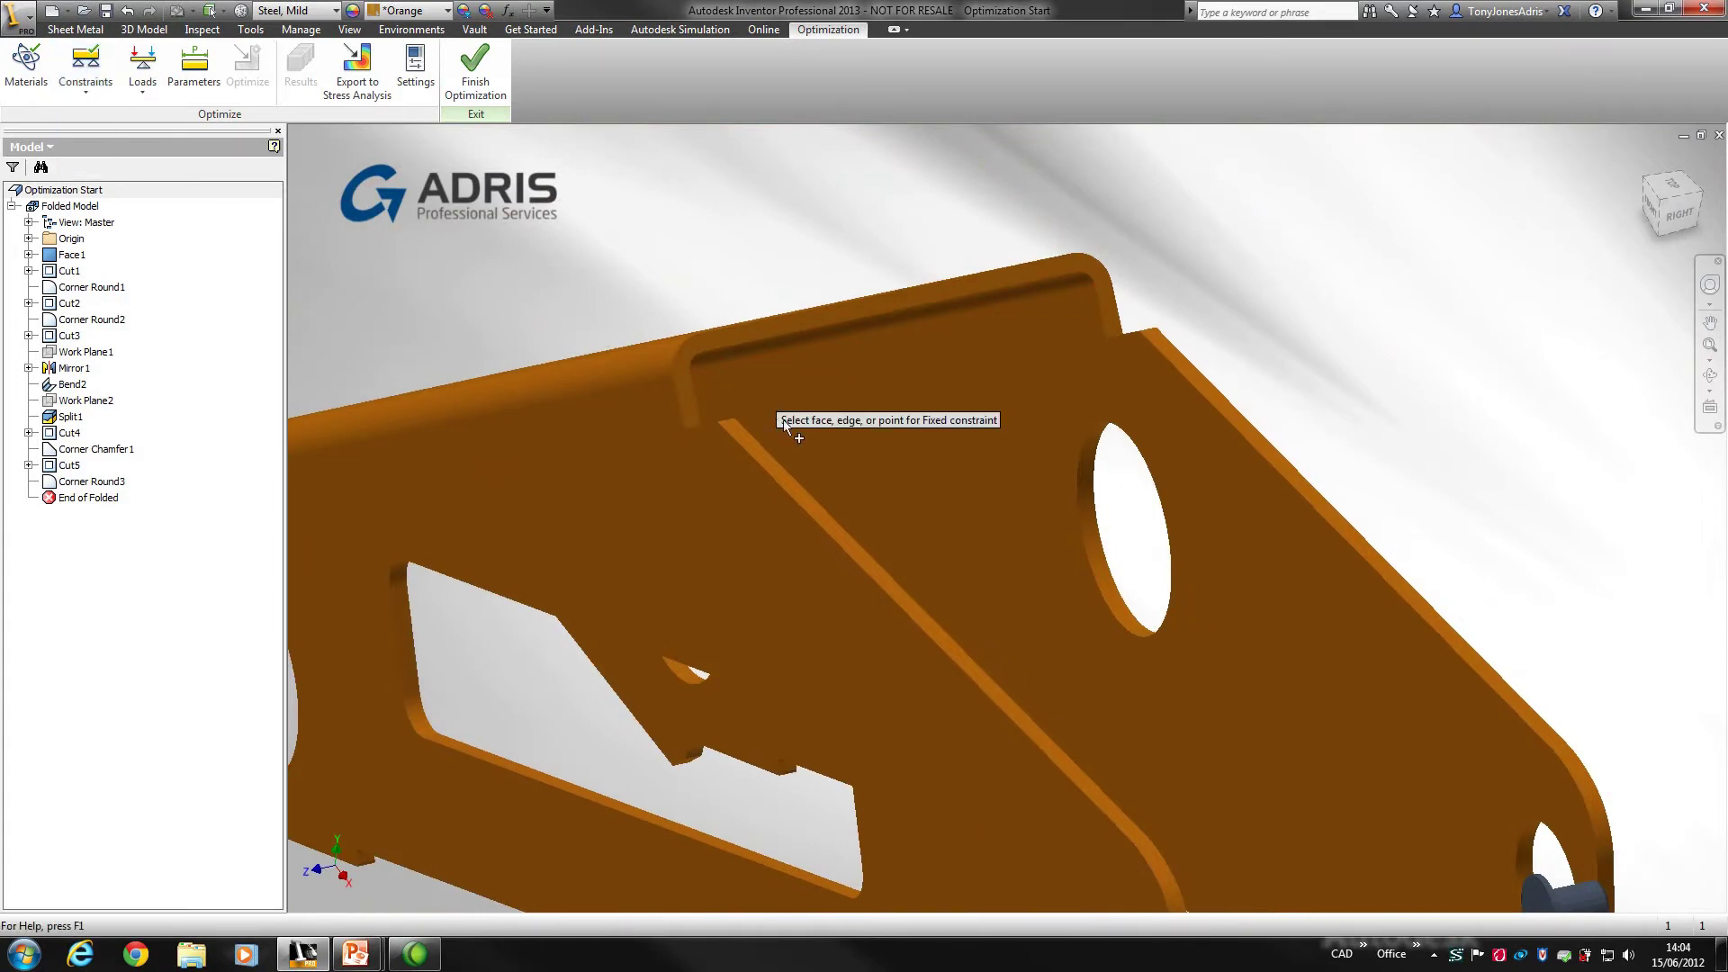
click(686, 366)
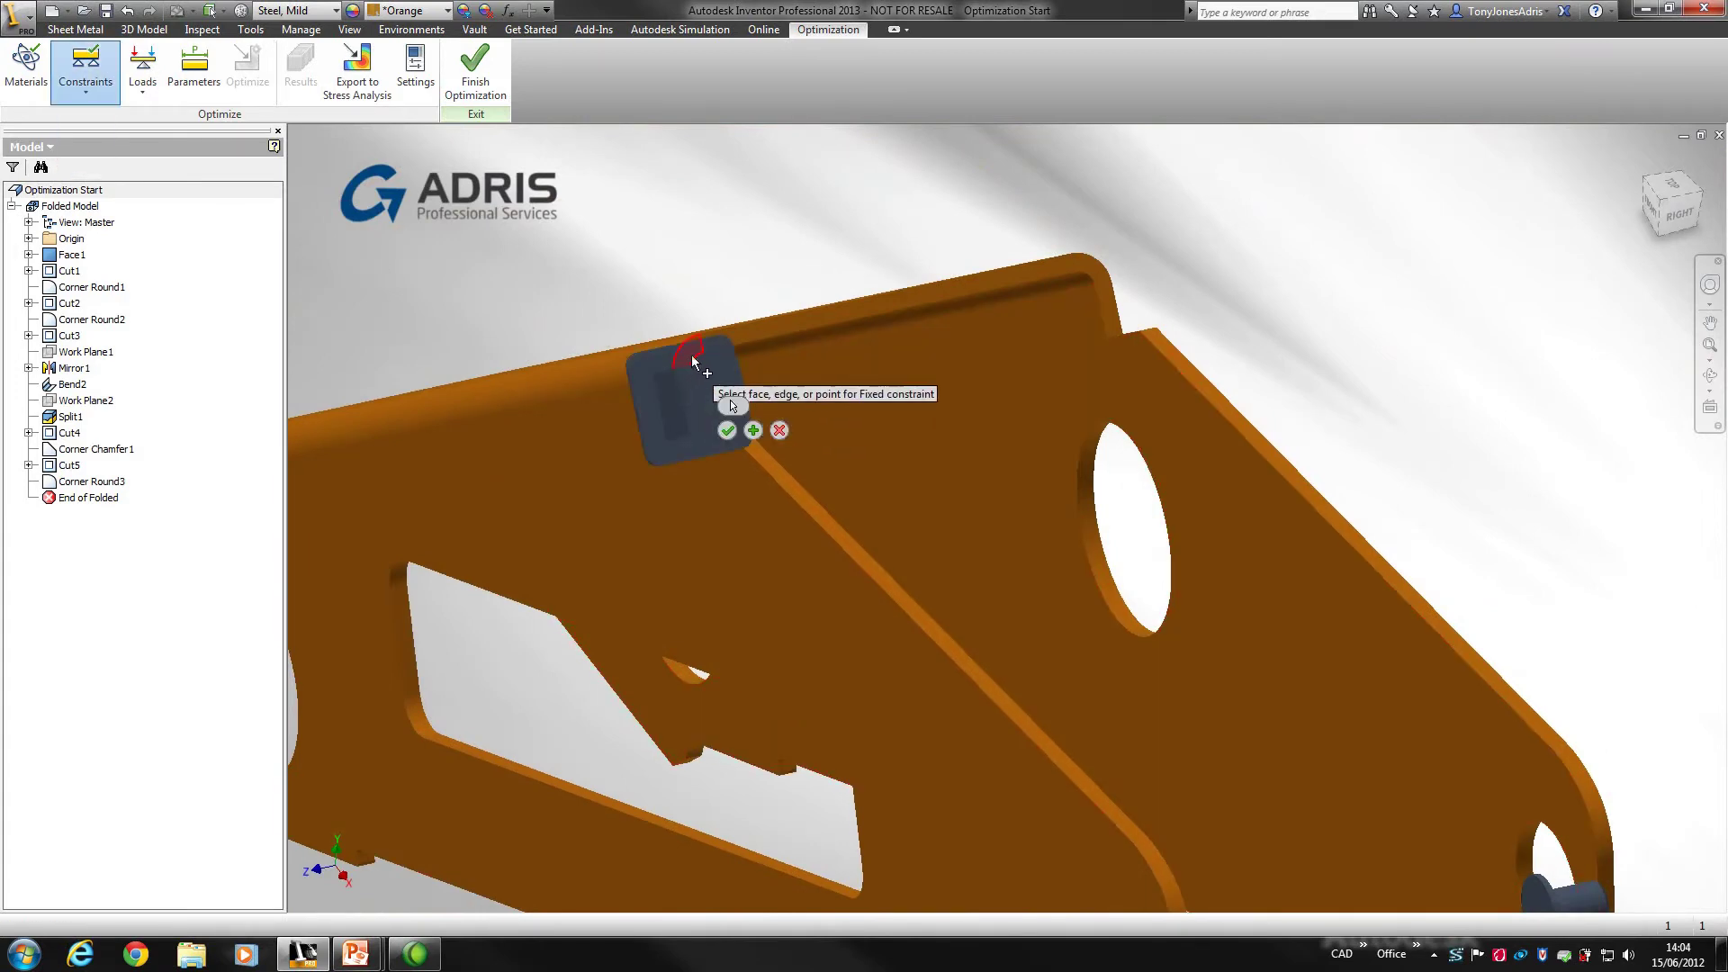
click(744, 340)
click(743, 335)
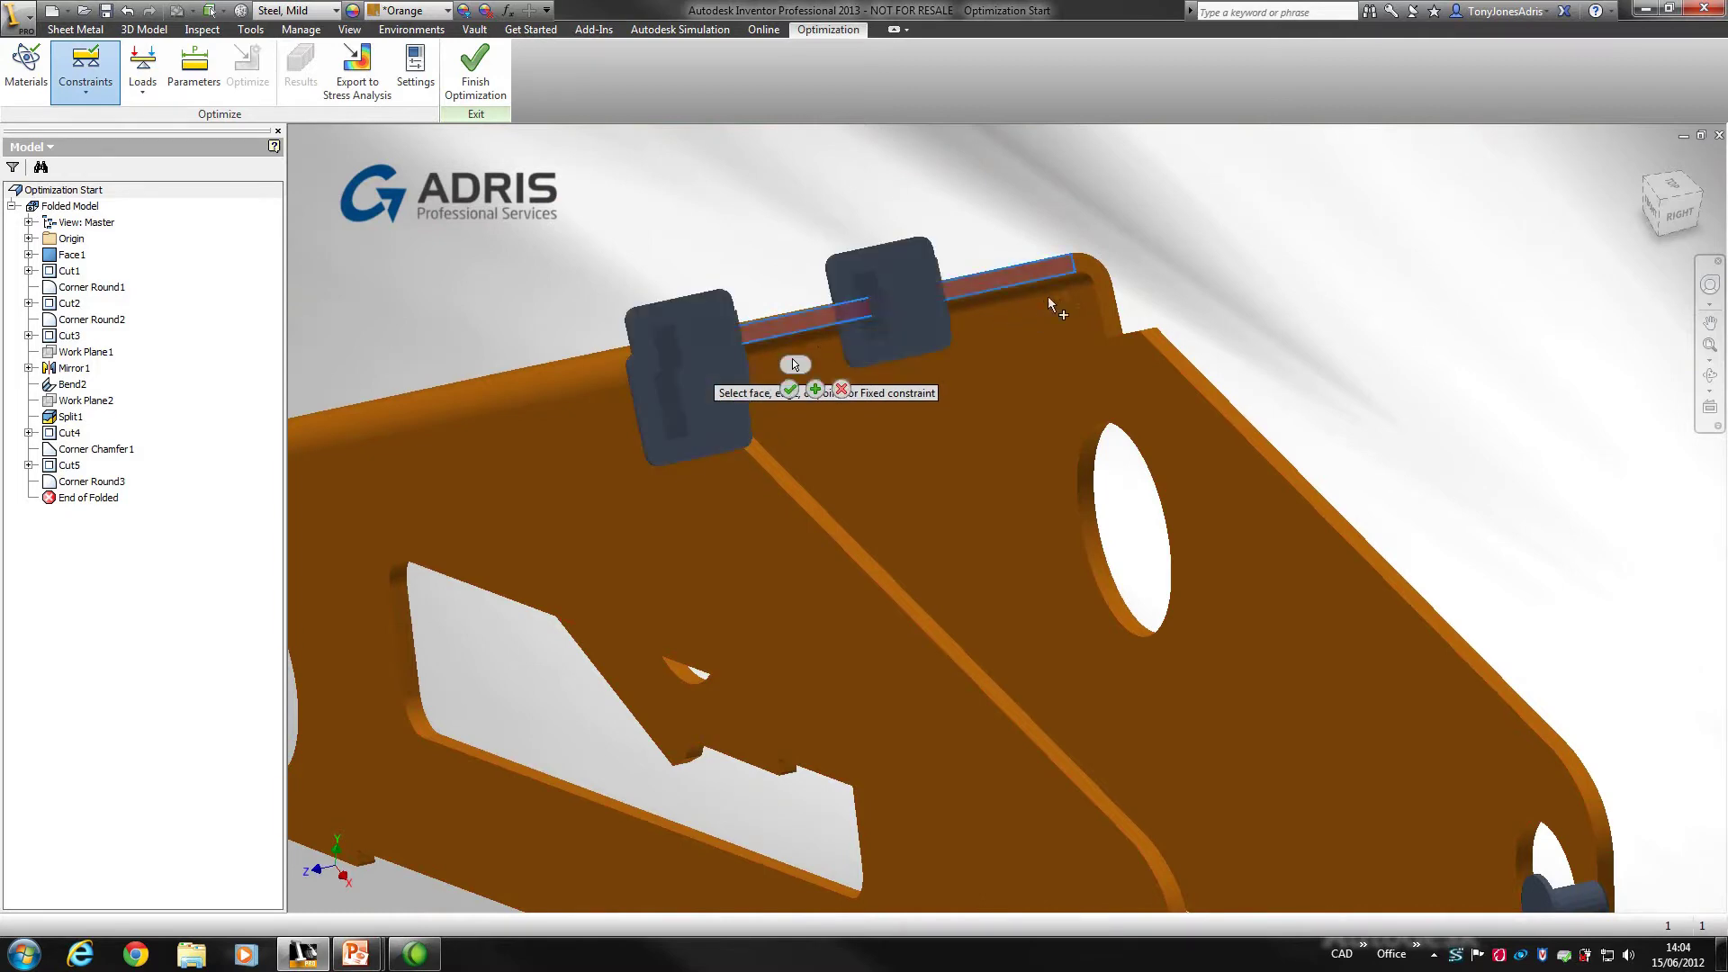
click(1101, 295)
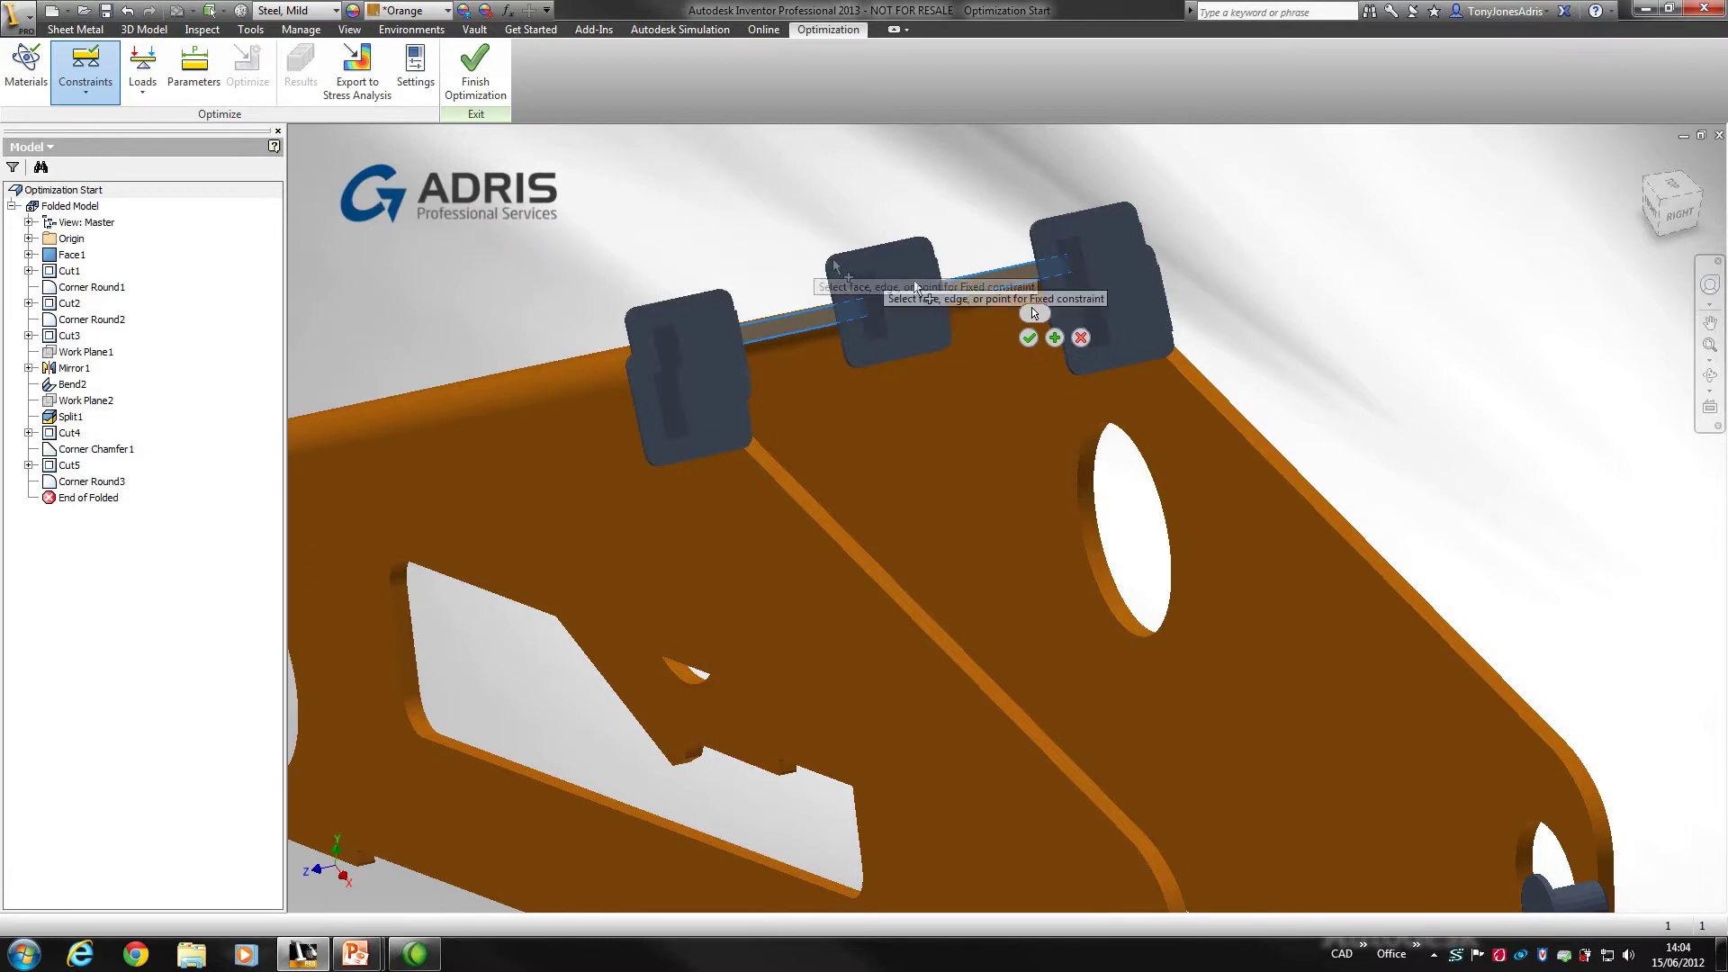
click(1030, 338)
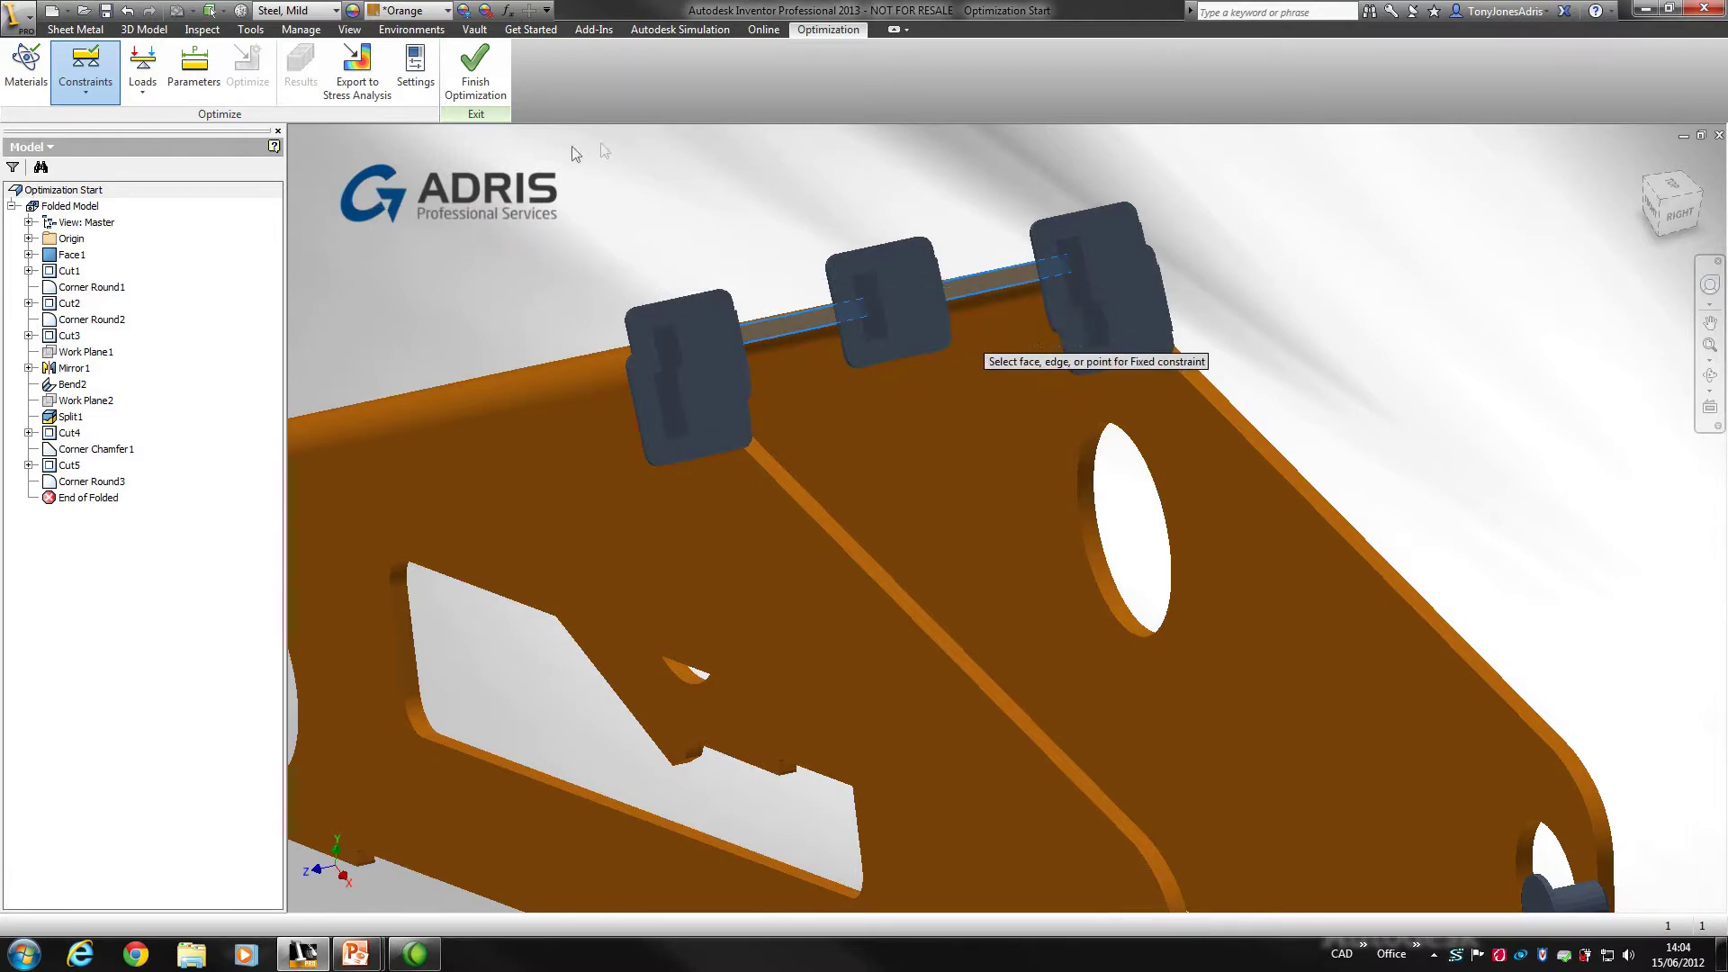
key(F6)
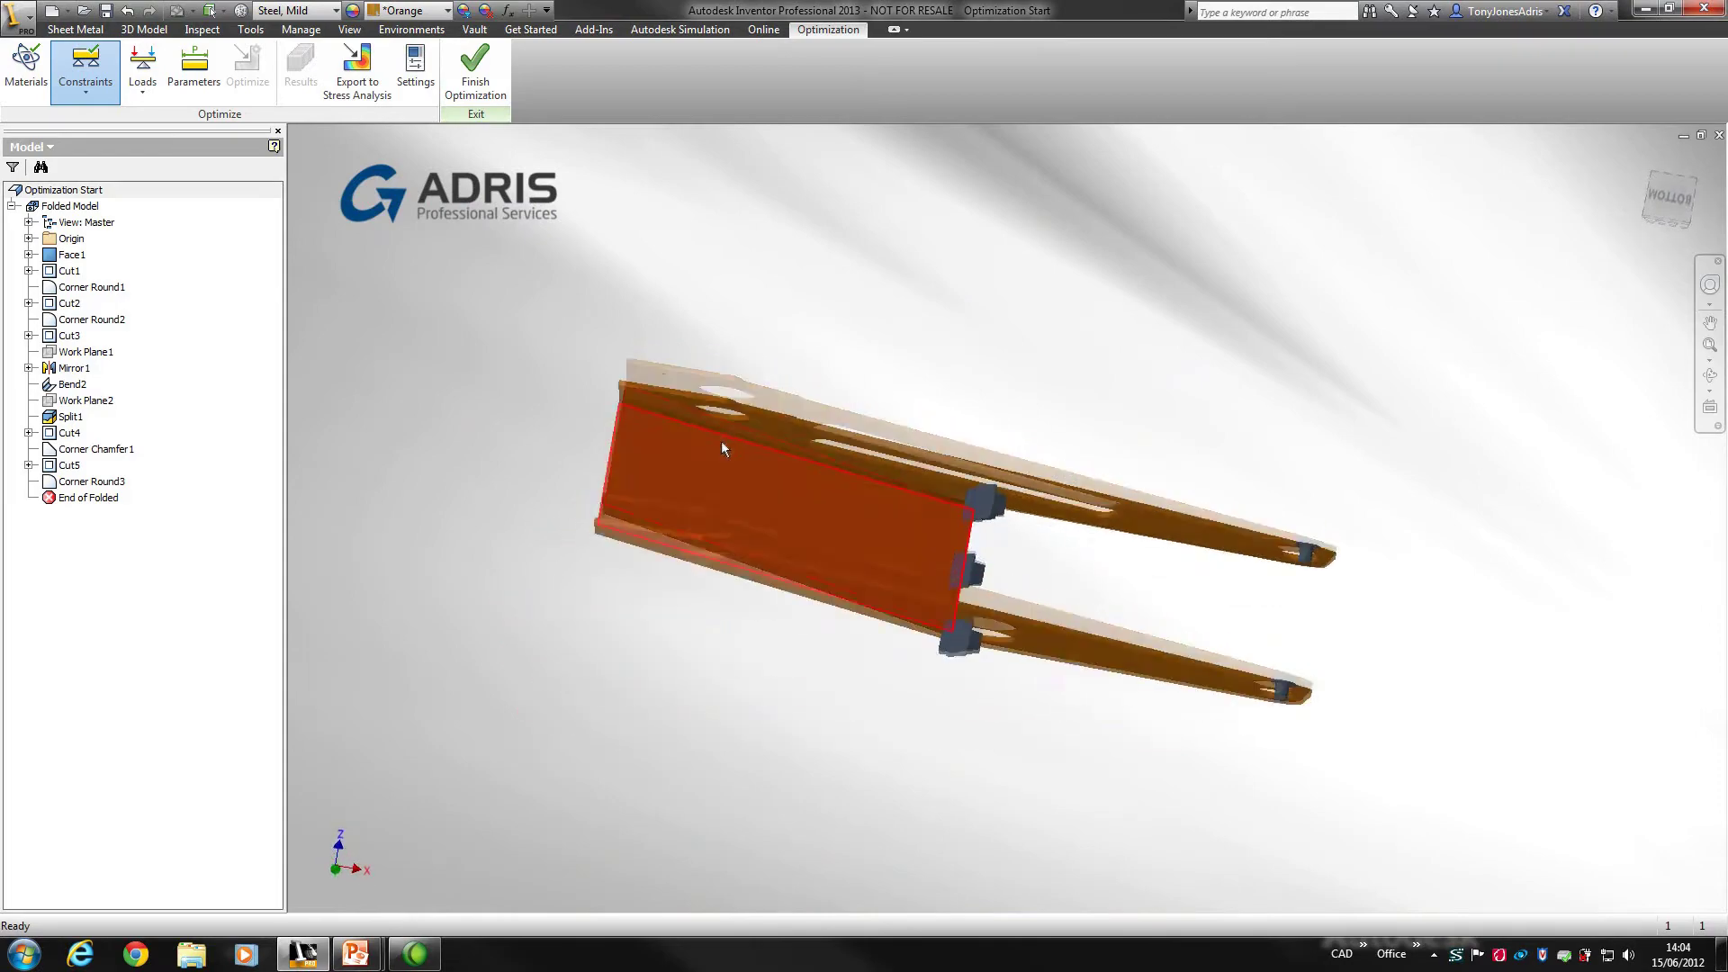
mouse_move(717, 447)
middle_down()
mouse_move(827, 317)
mouse_move(742, 423)
middle_up()
Apply a 10000N force to the upper and lower hole edges at the channel end
scroll(732, 457, up, 5)
scroll(725, 459, up, 6)
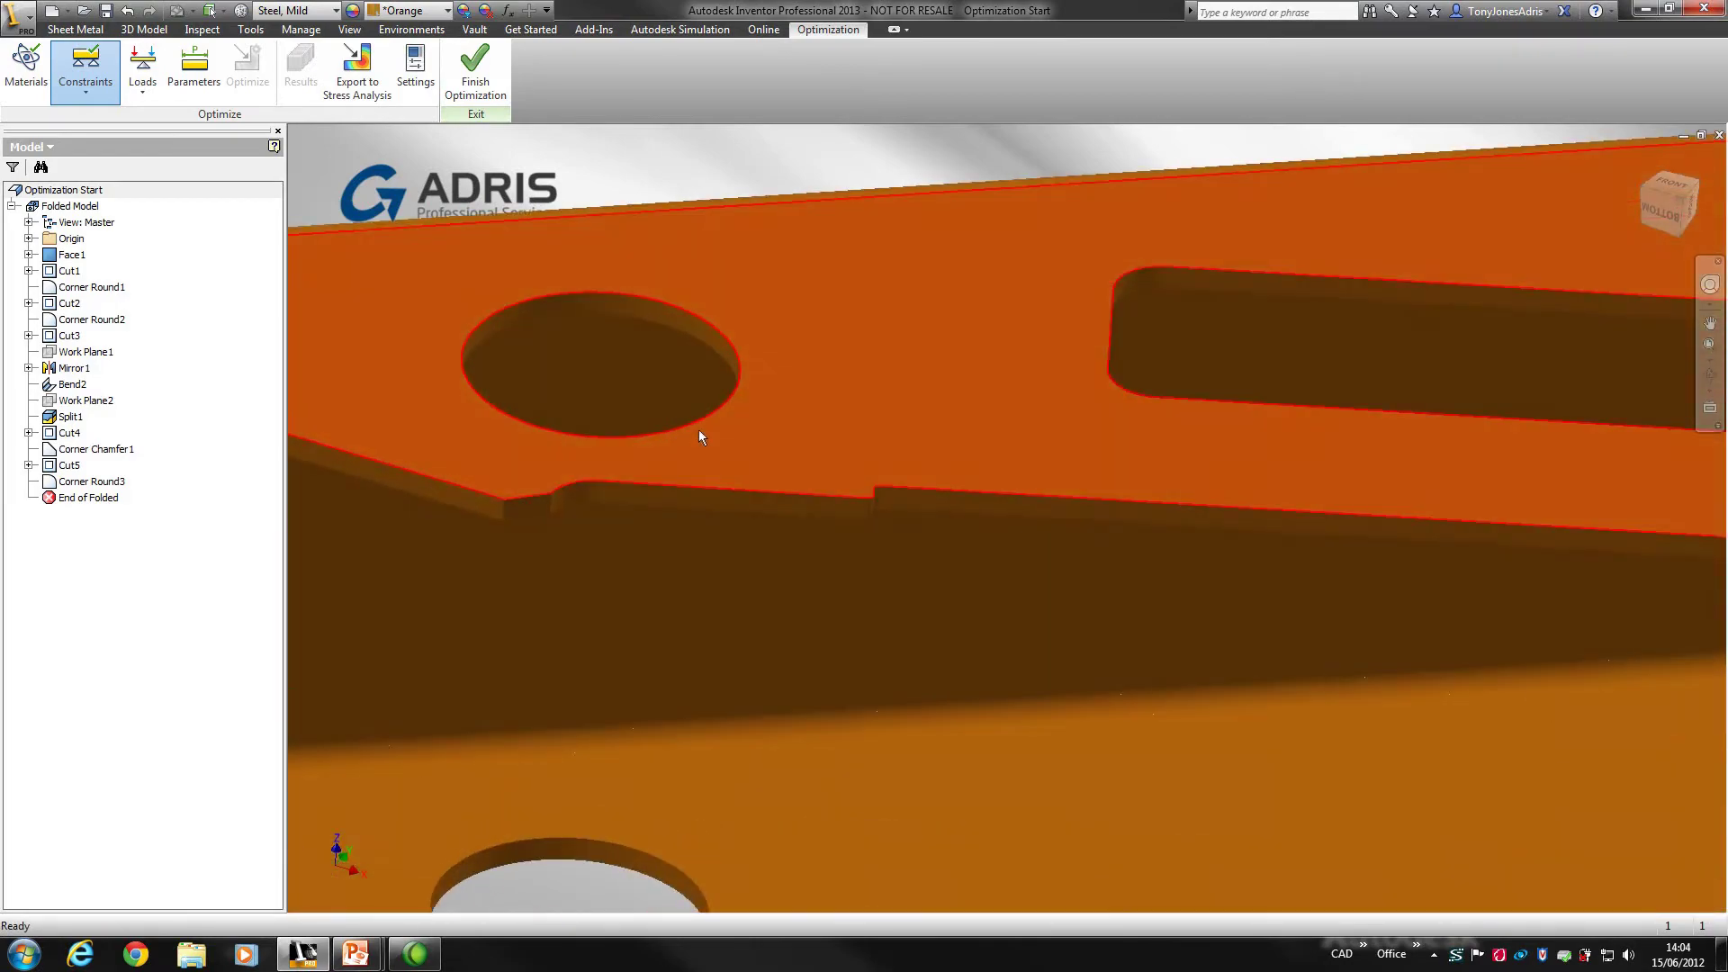
click(148, 97)
click(155, 130)
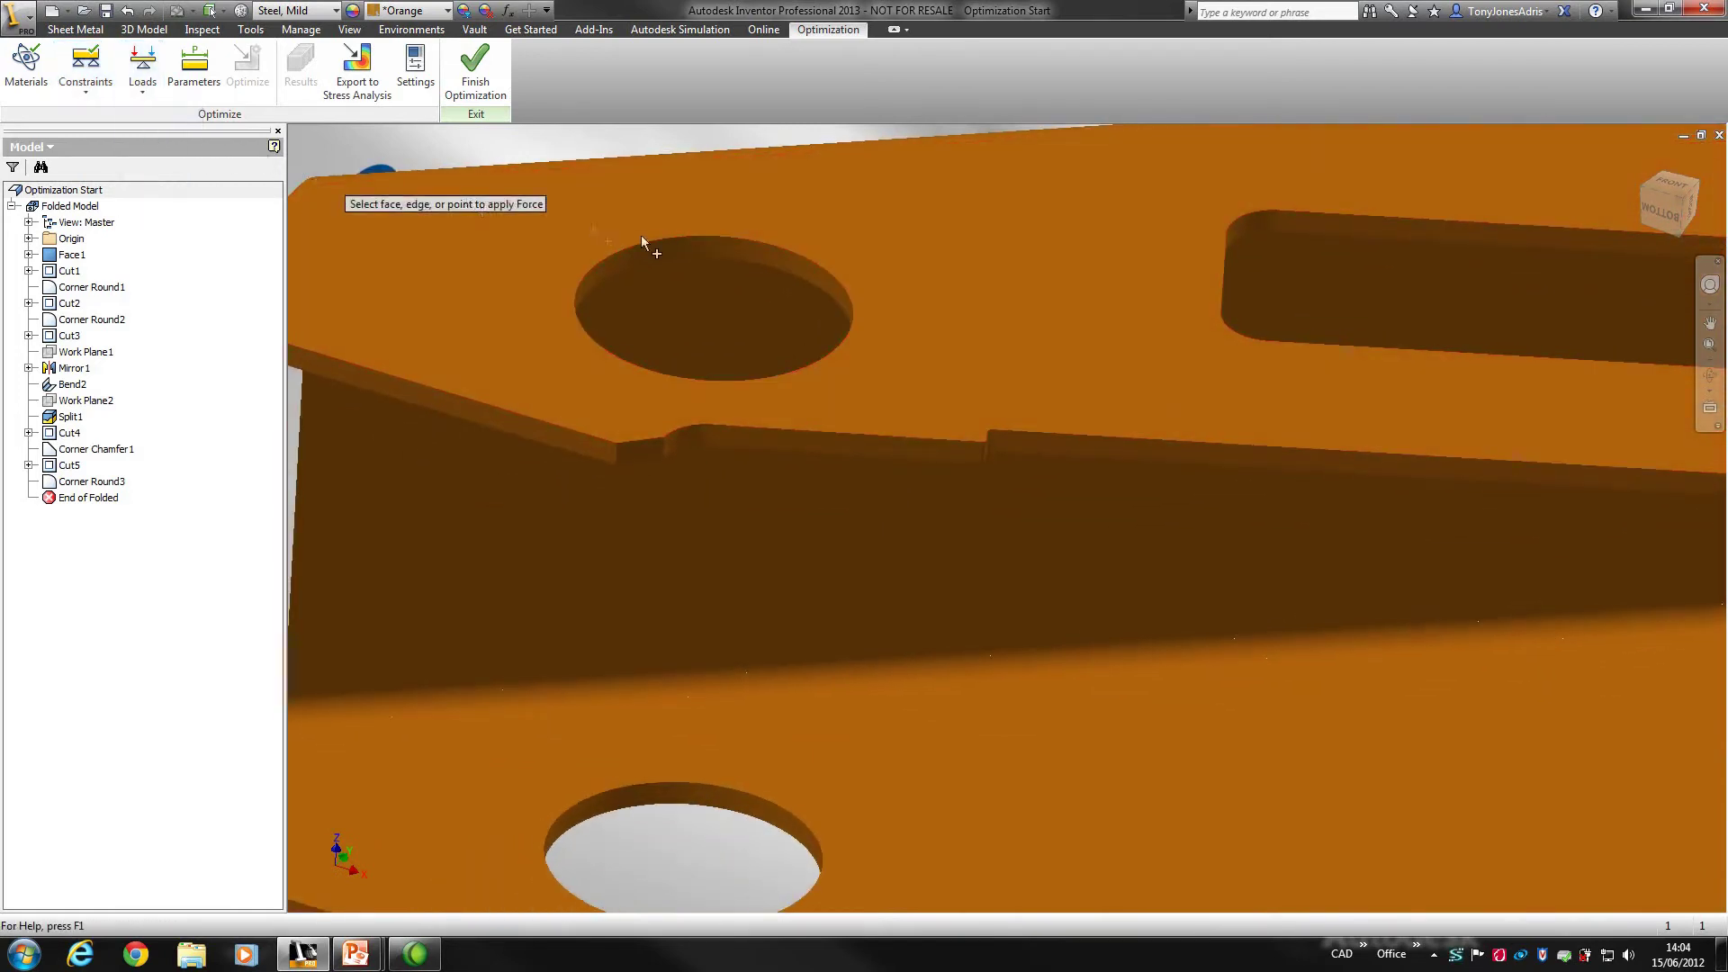
click(706, 248)
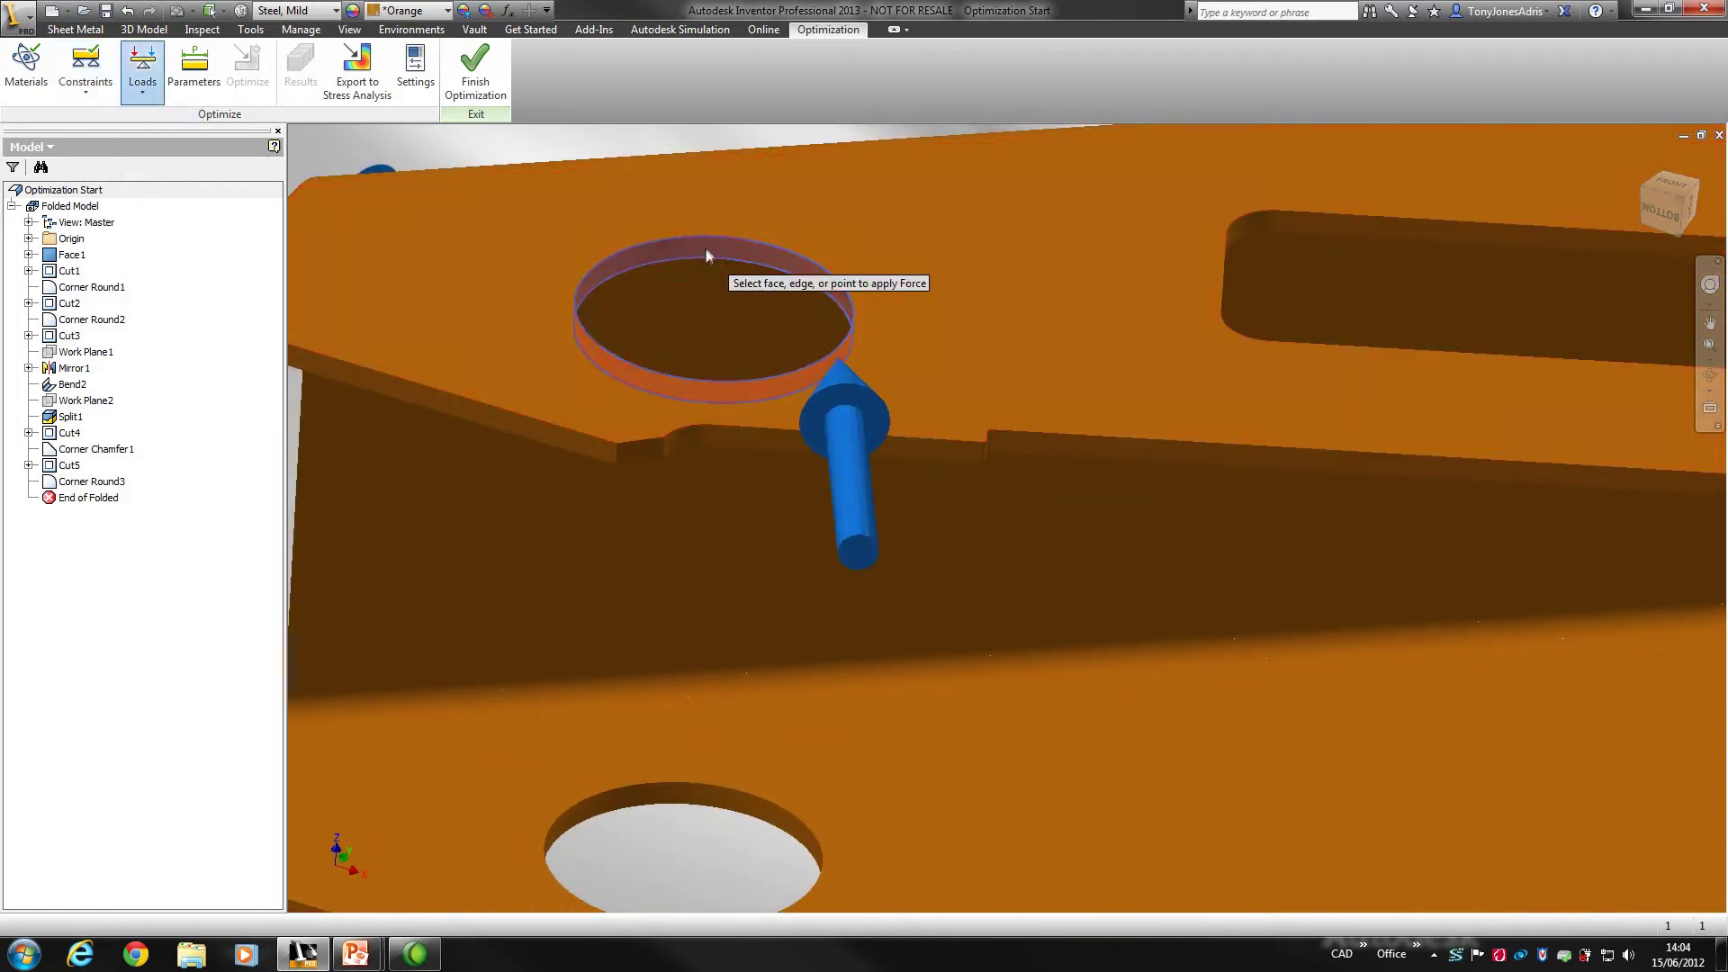
click(682, 786)
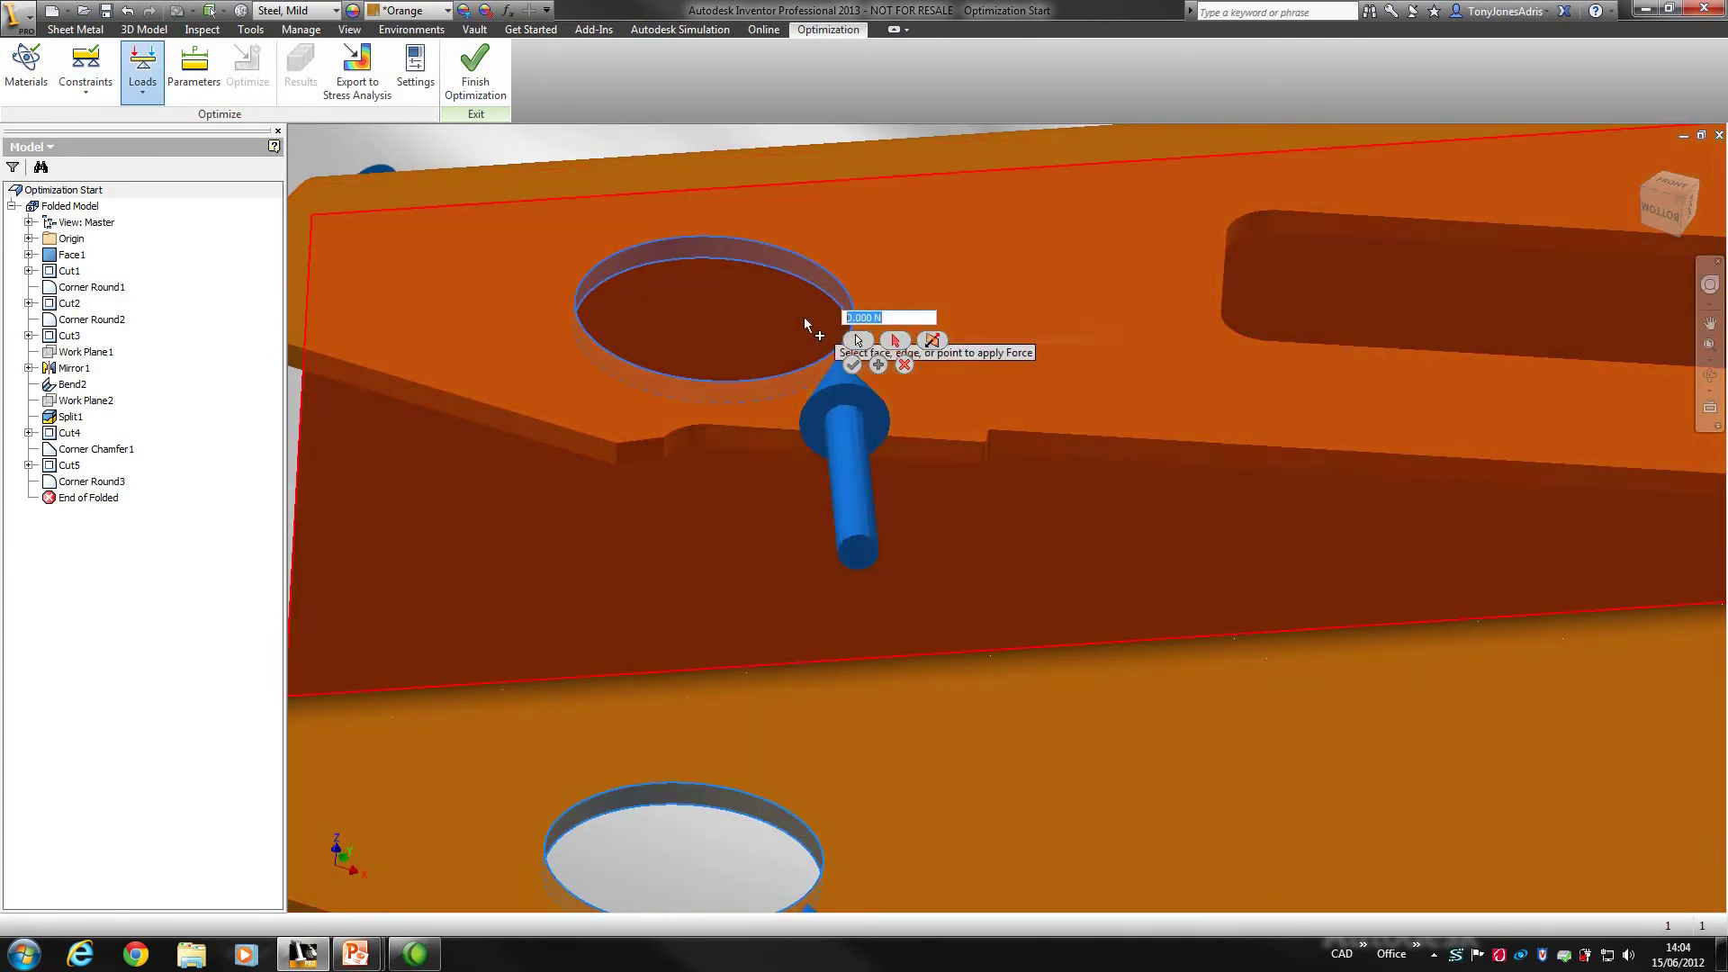
text(10)
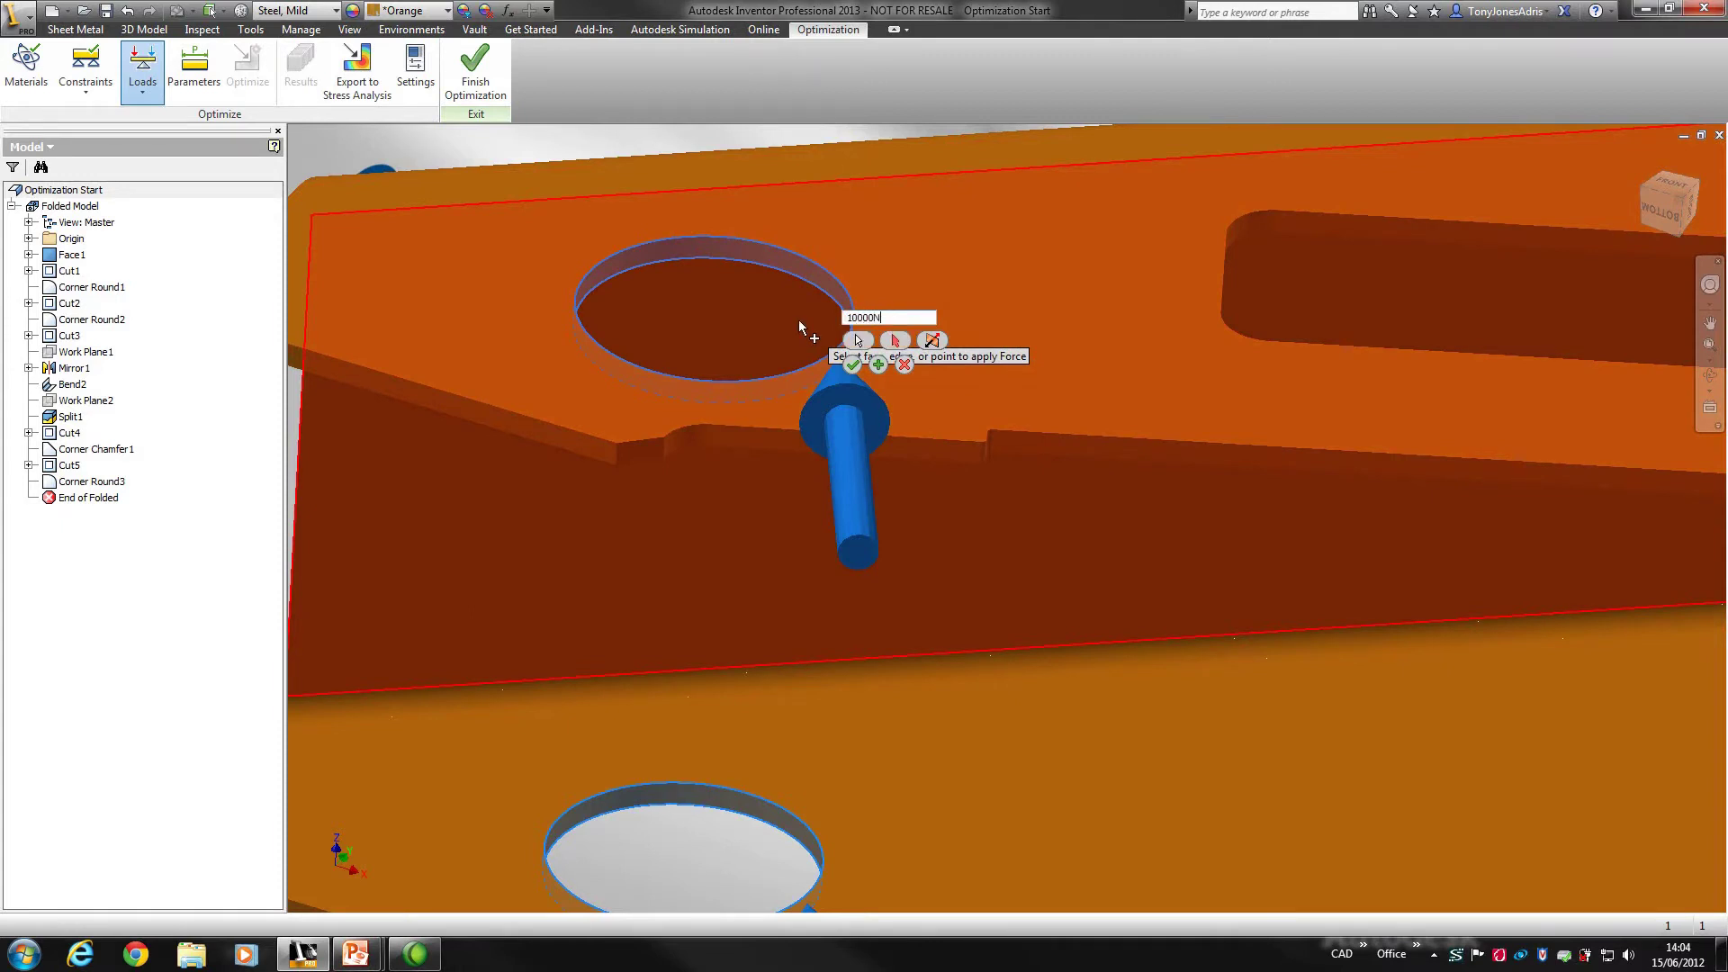
text(000N)
click(853, 365)
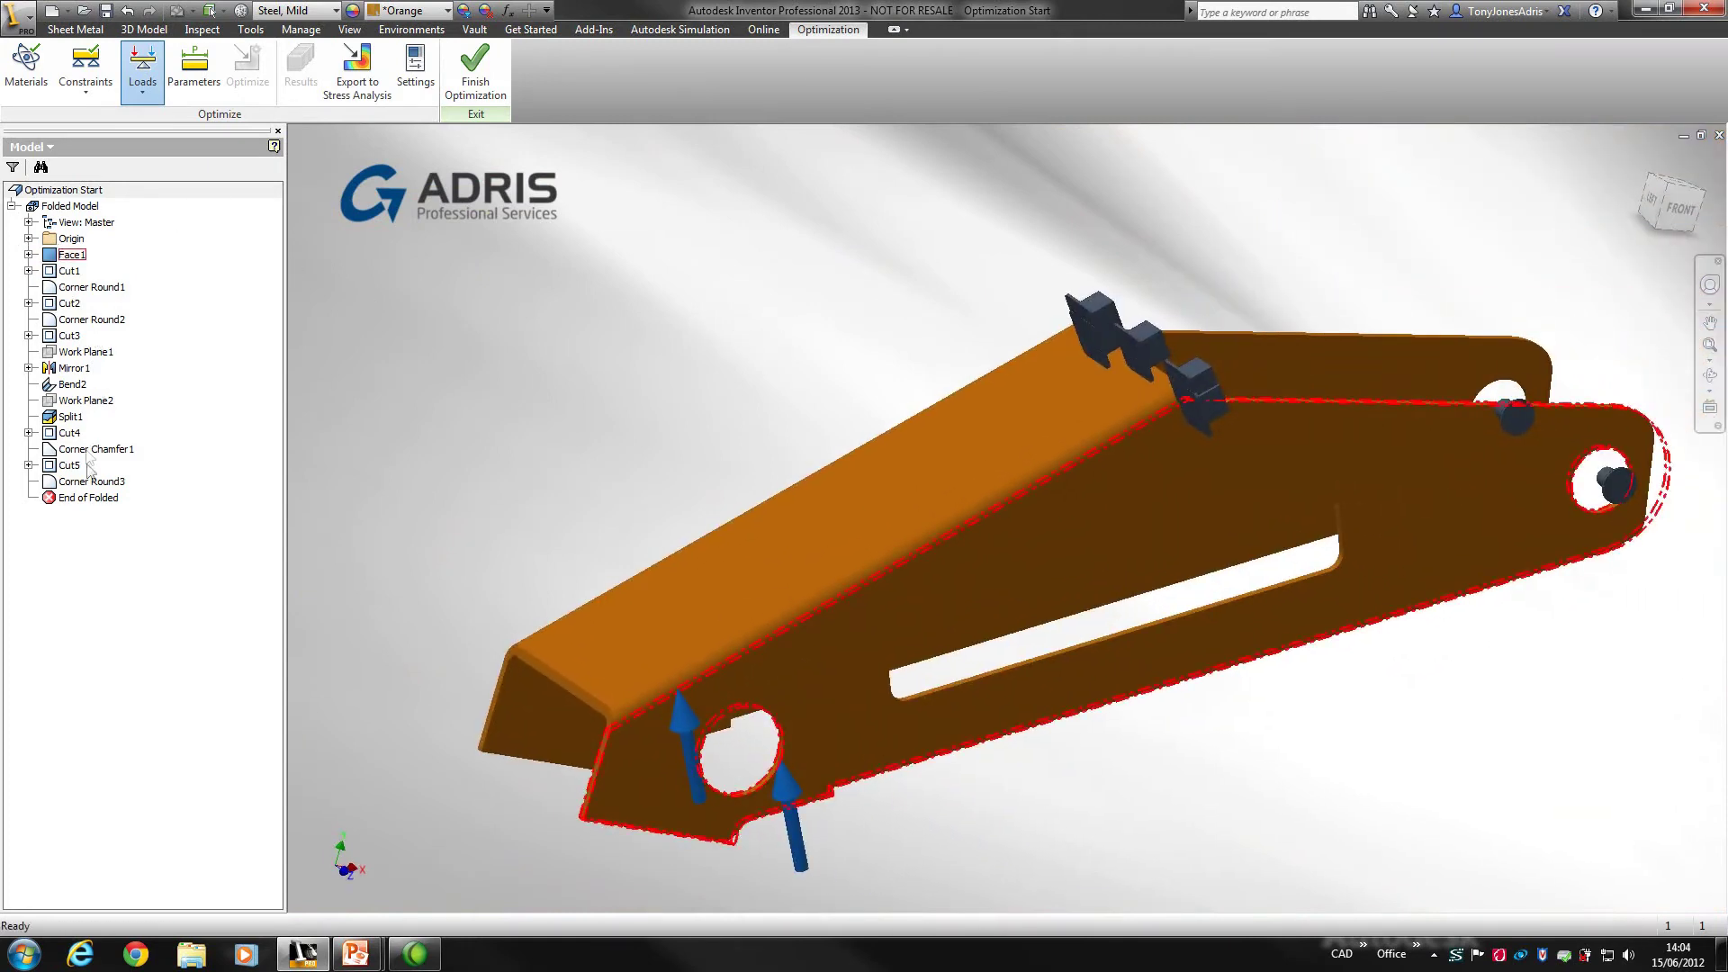
click(1093, 313)
right_click(1094, 315)
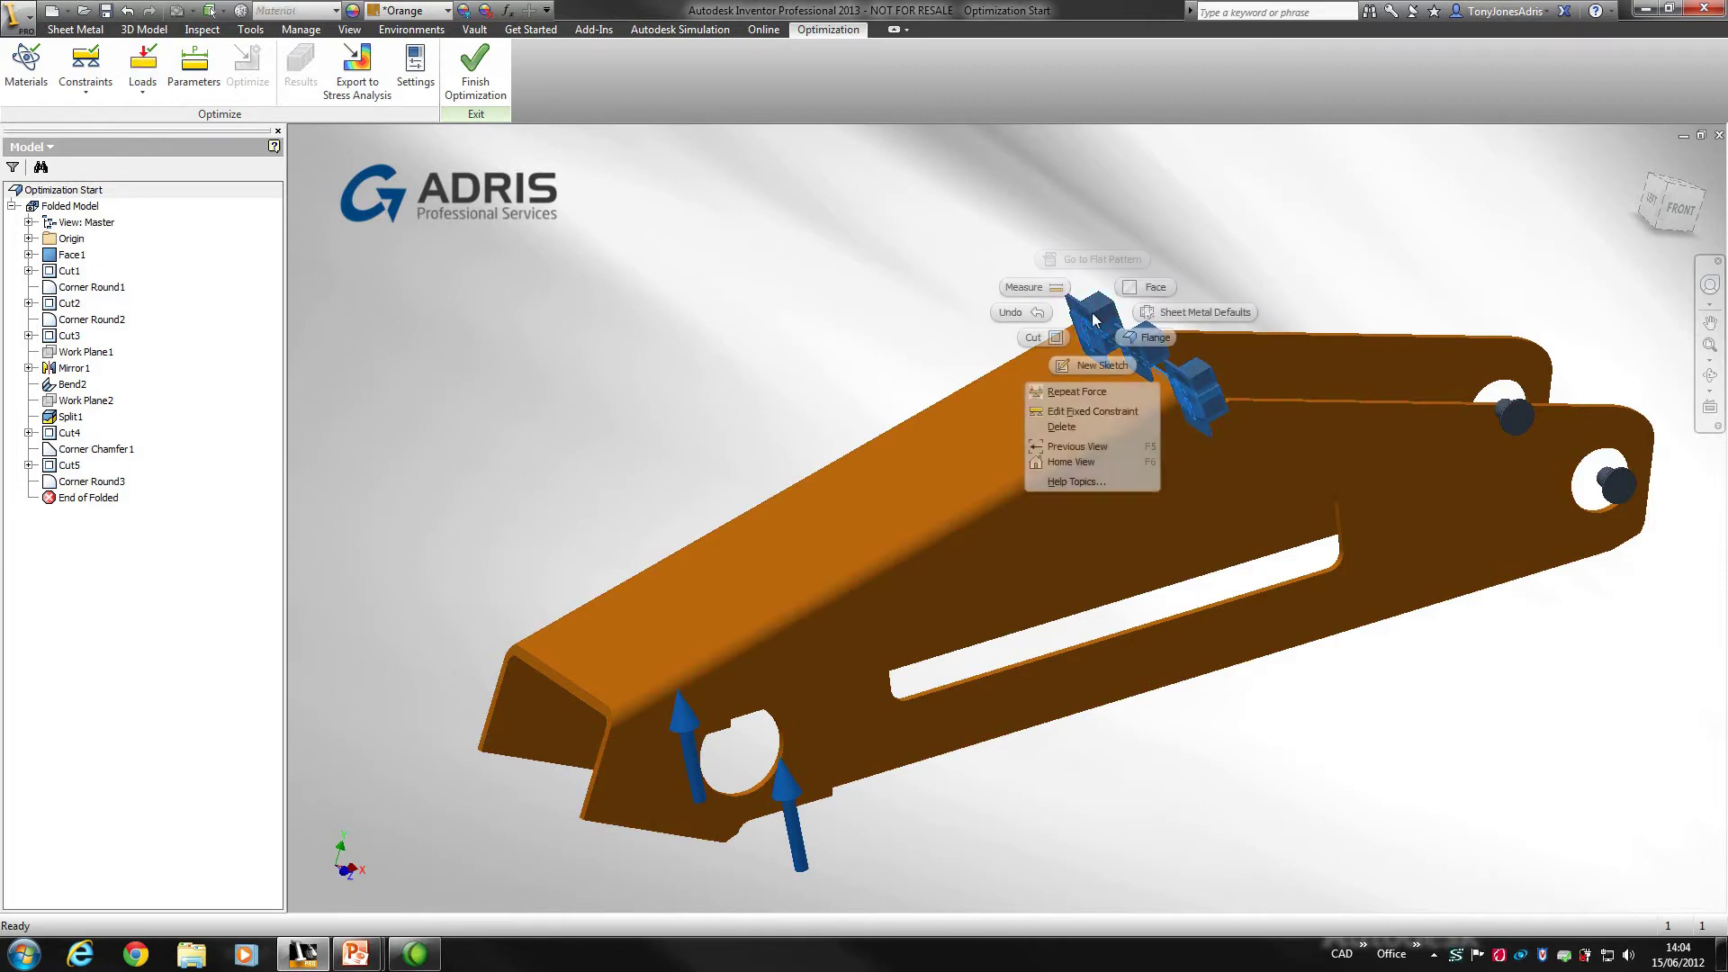
click(792, 326)
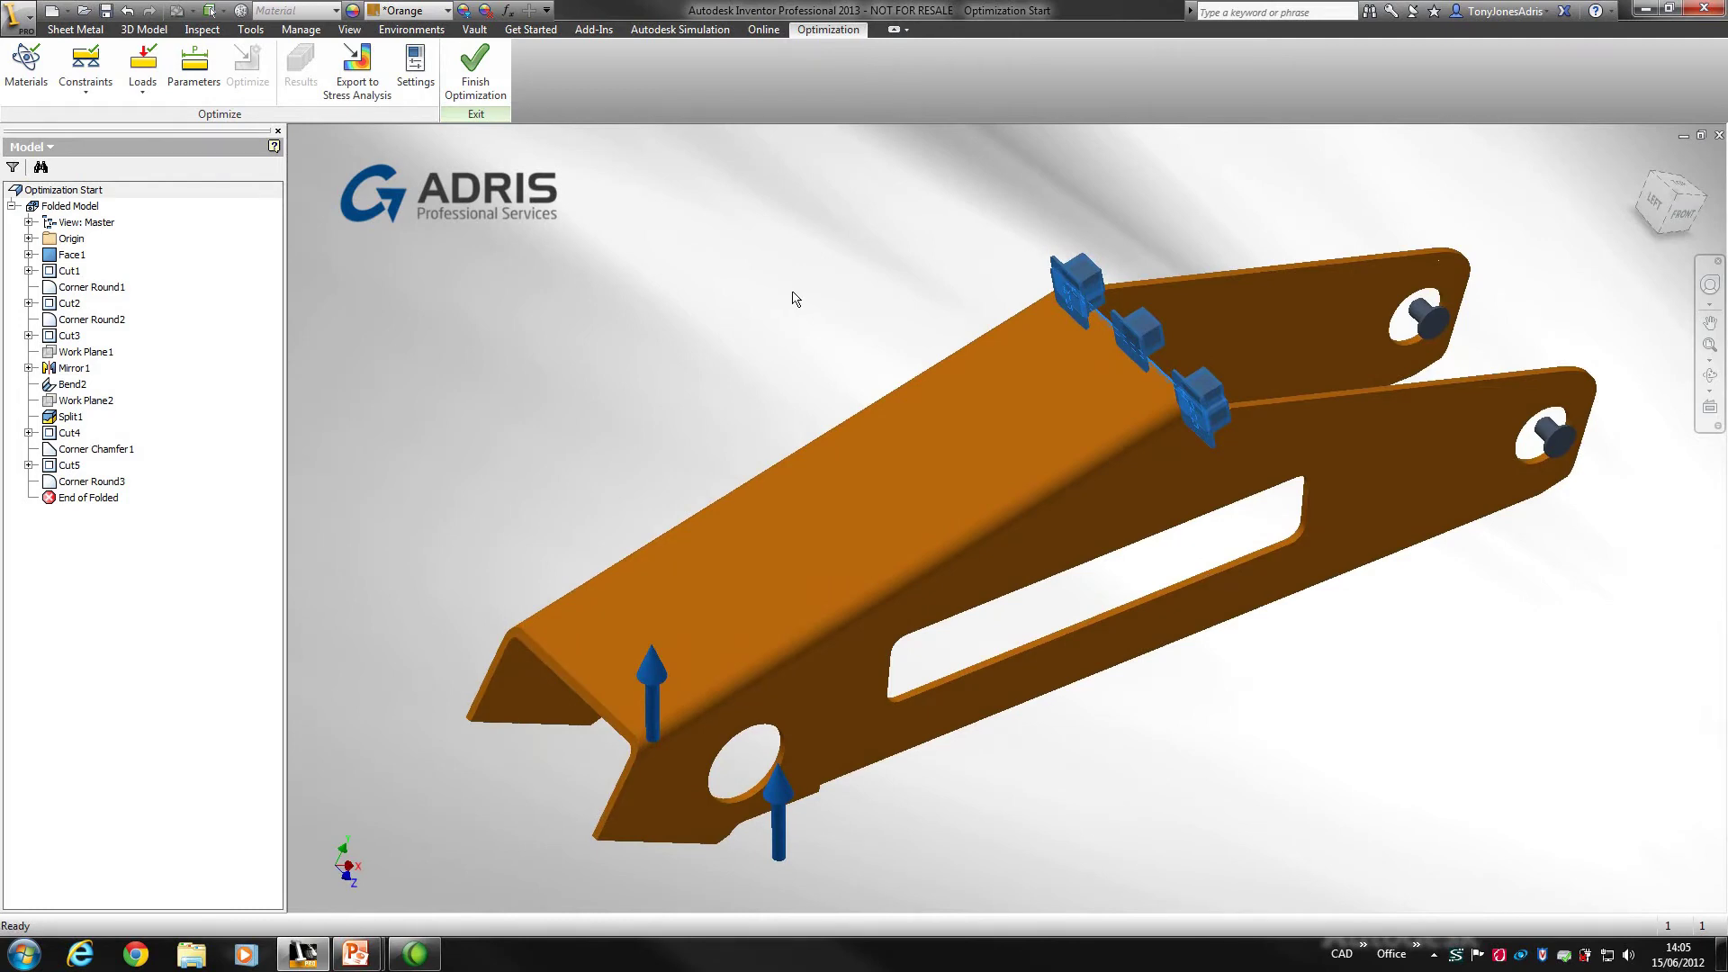
From the bracket face's dimensions, tick Thickness and enter test values 4,5,6
click(194, 70)
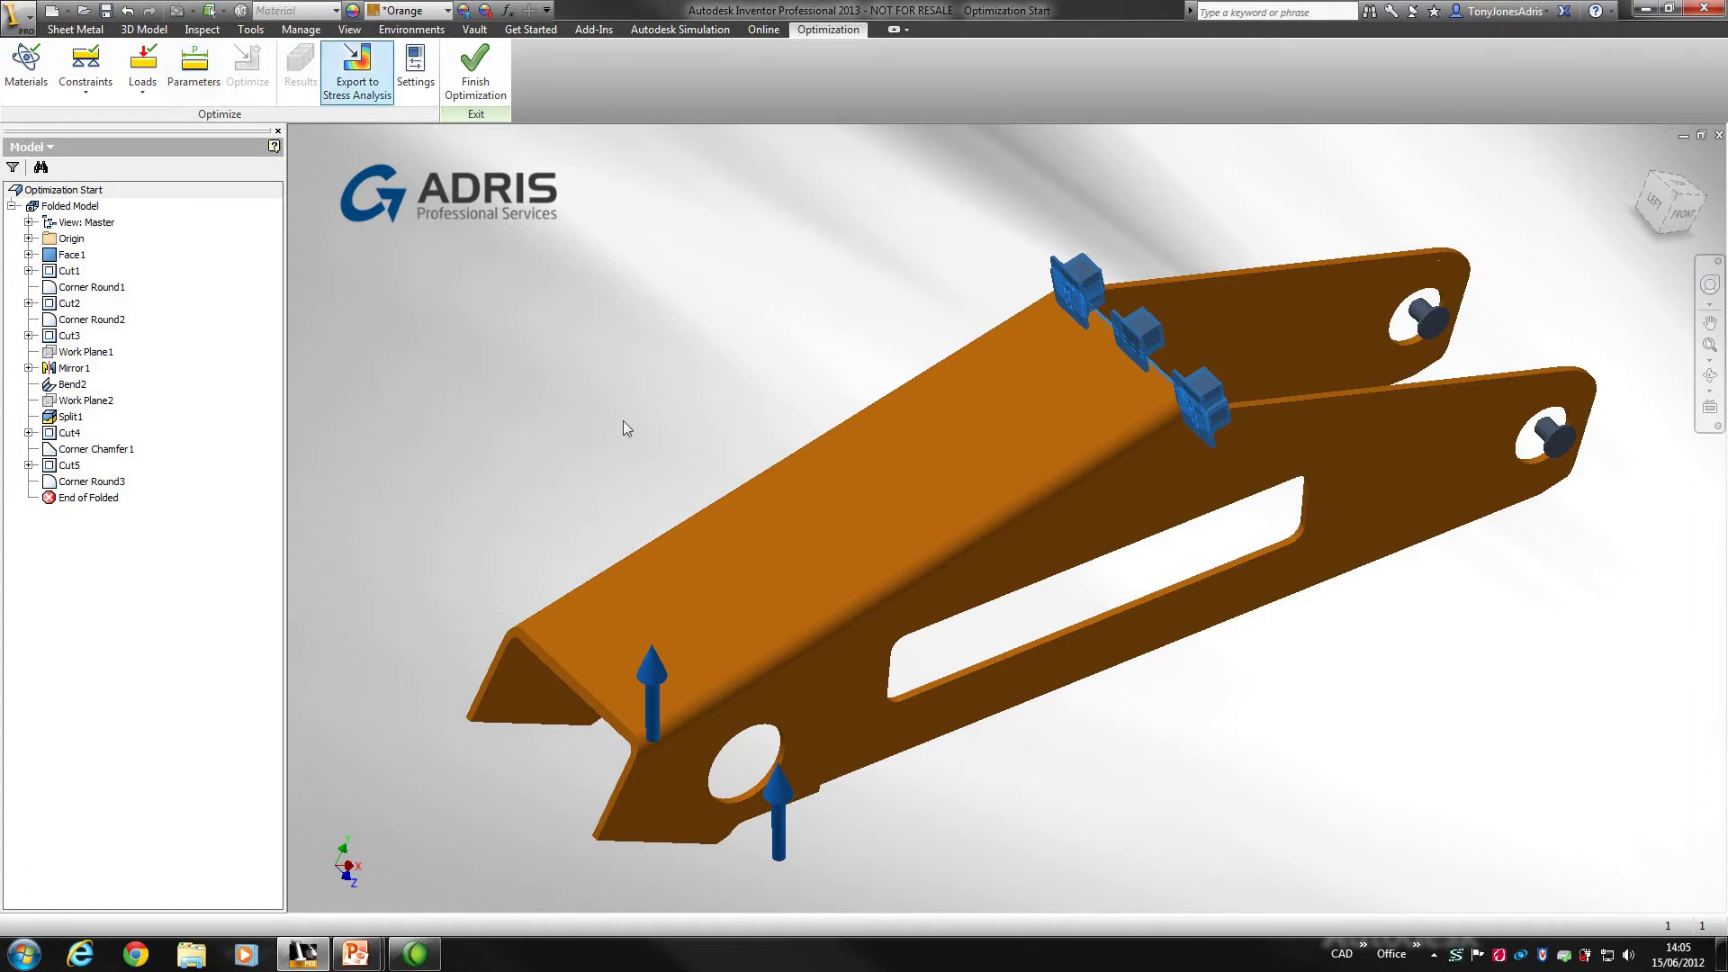
click(645, 812)
middle_drag(639, 382, 585, 702)
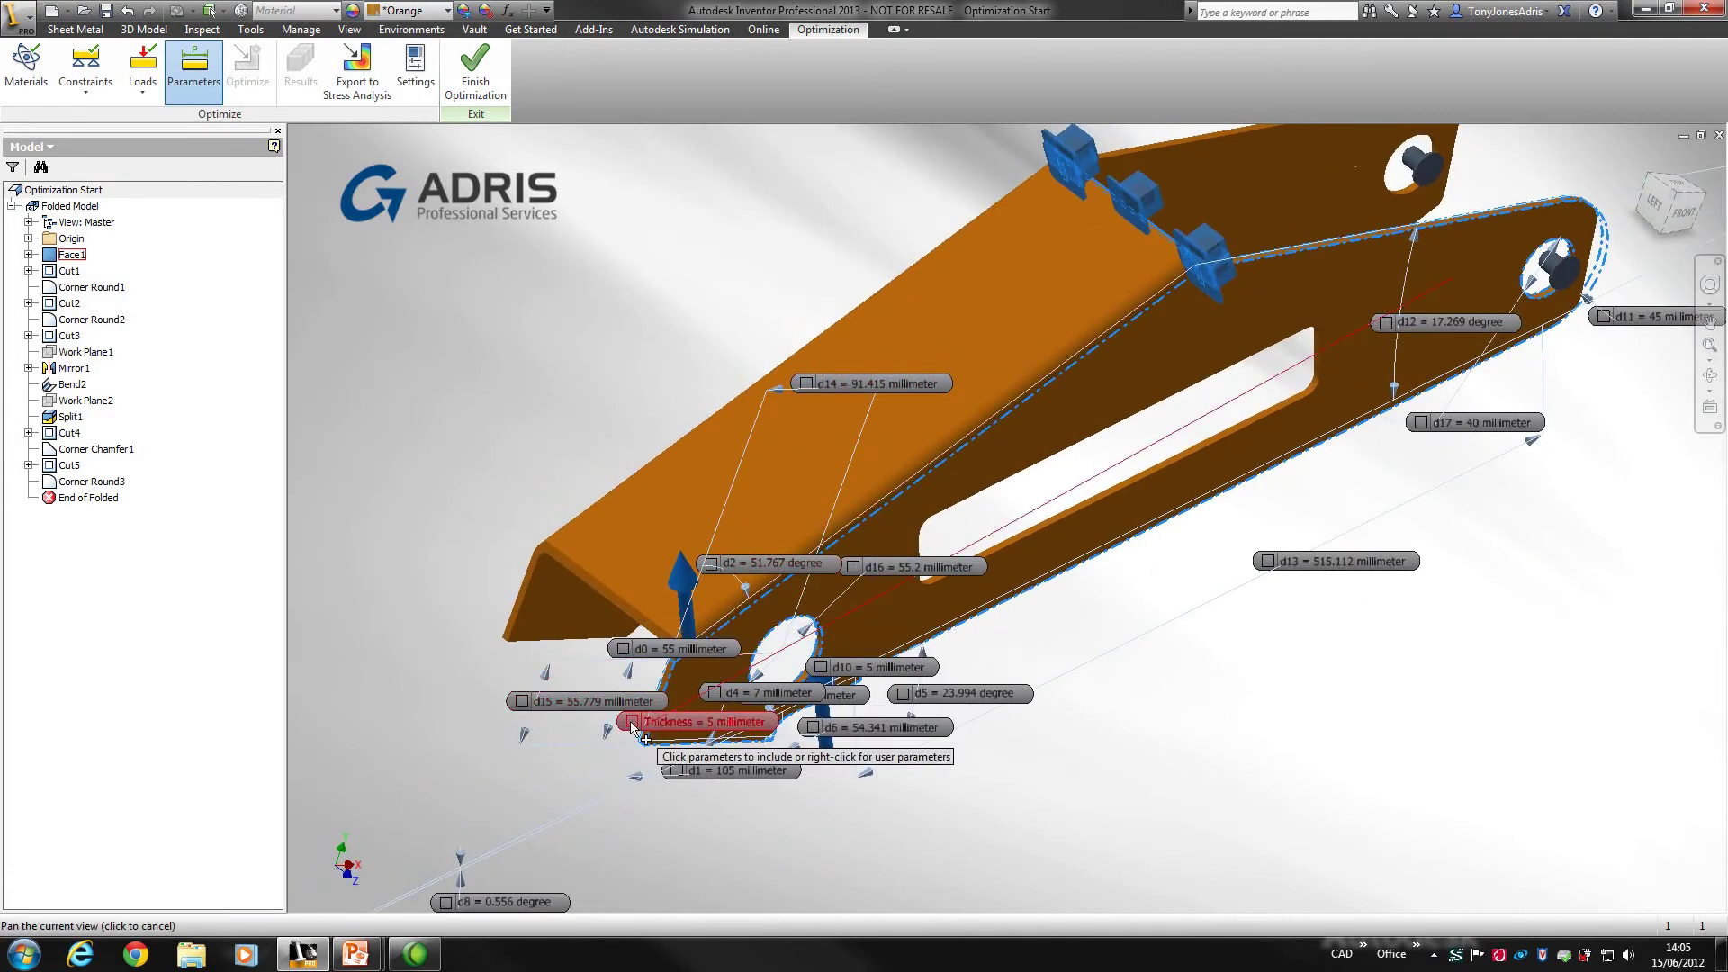
click(633, 723)
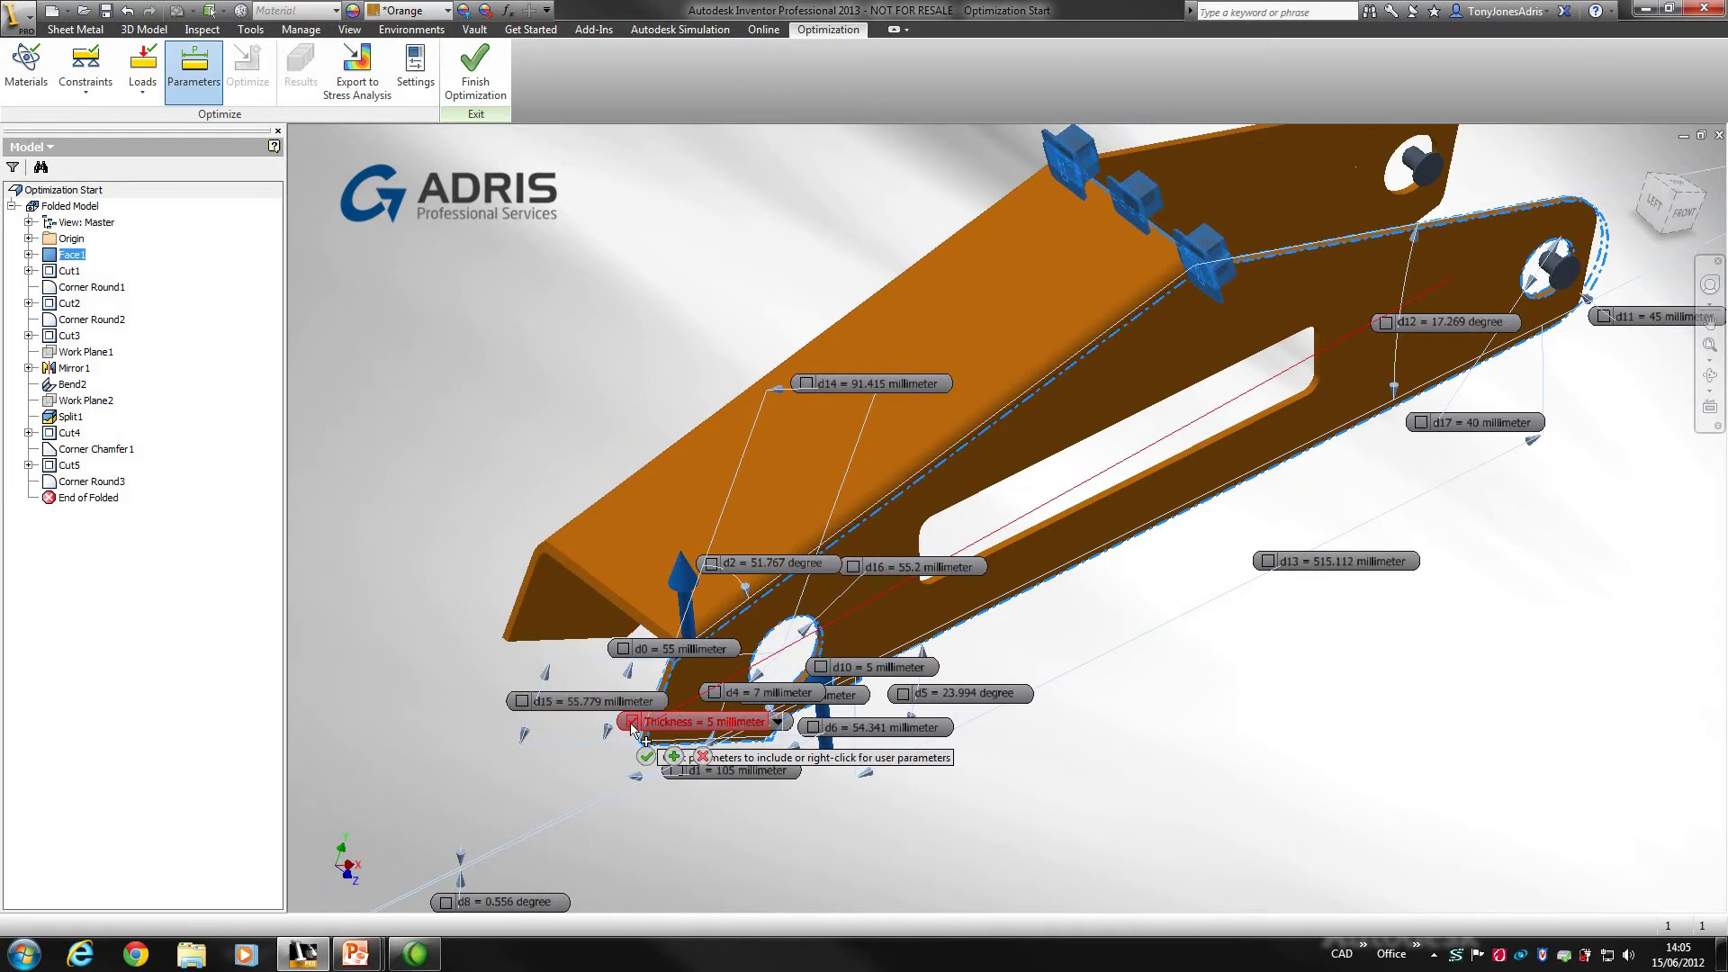
click(777, 721)
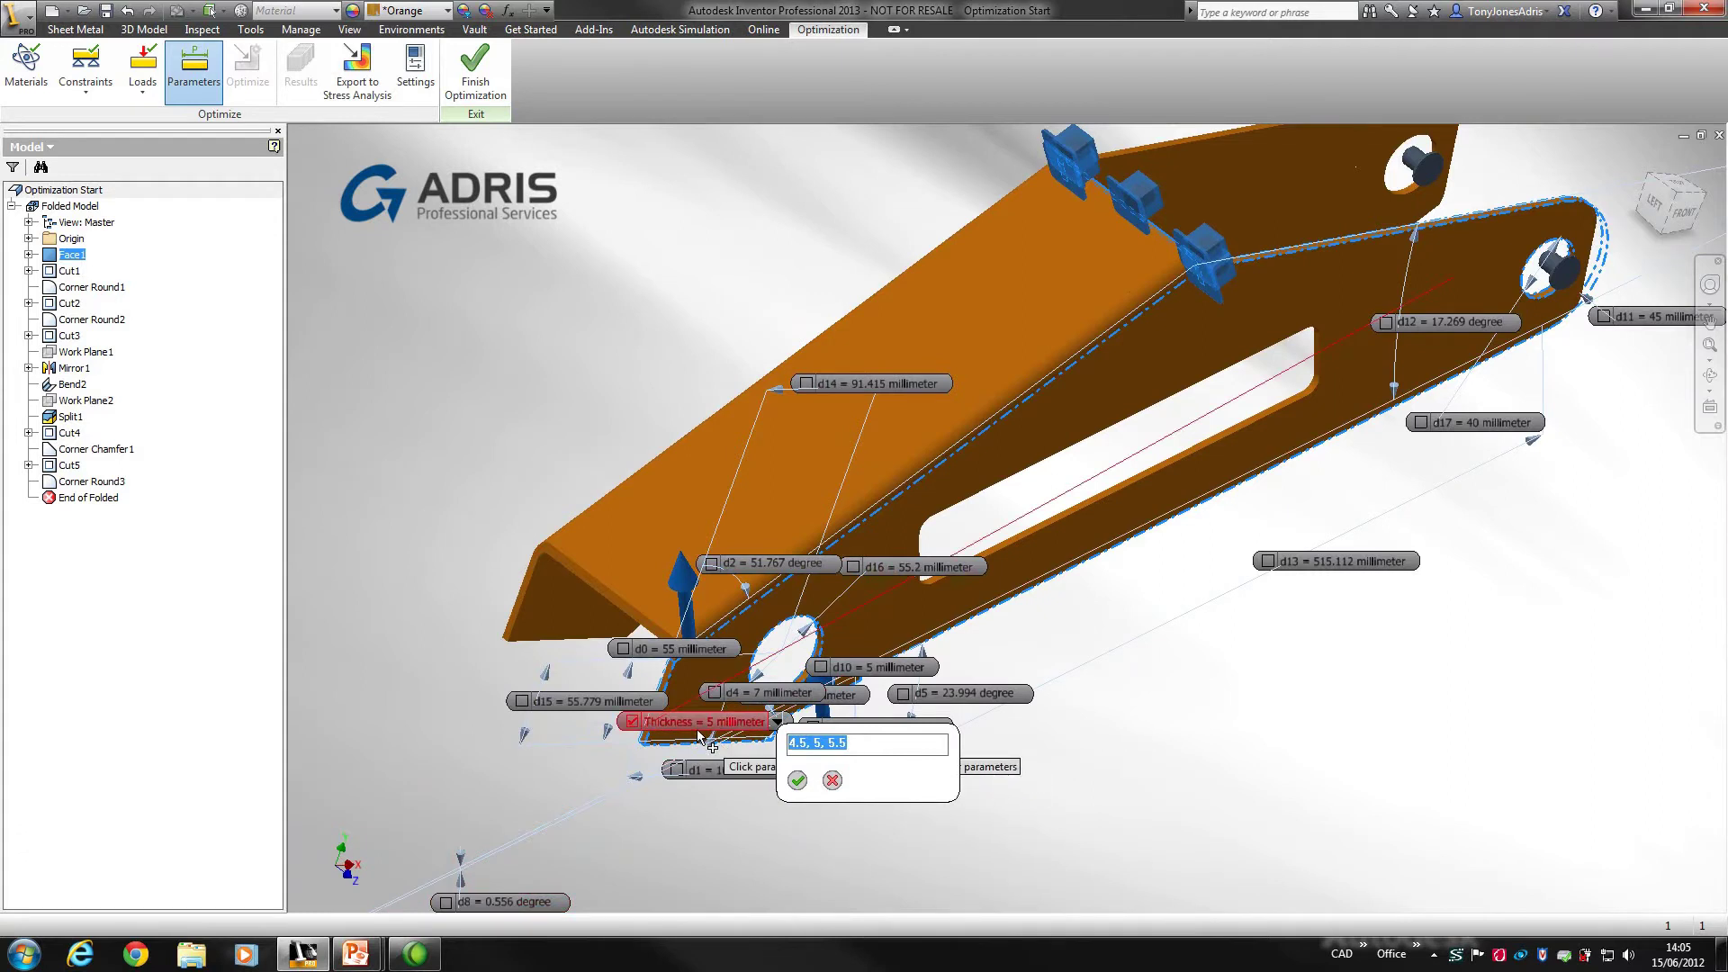
text(4,5,6)
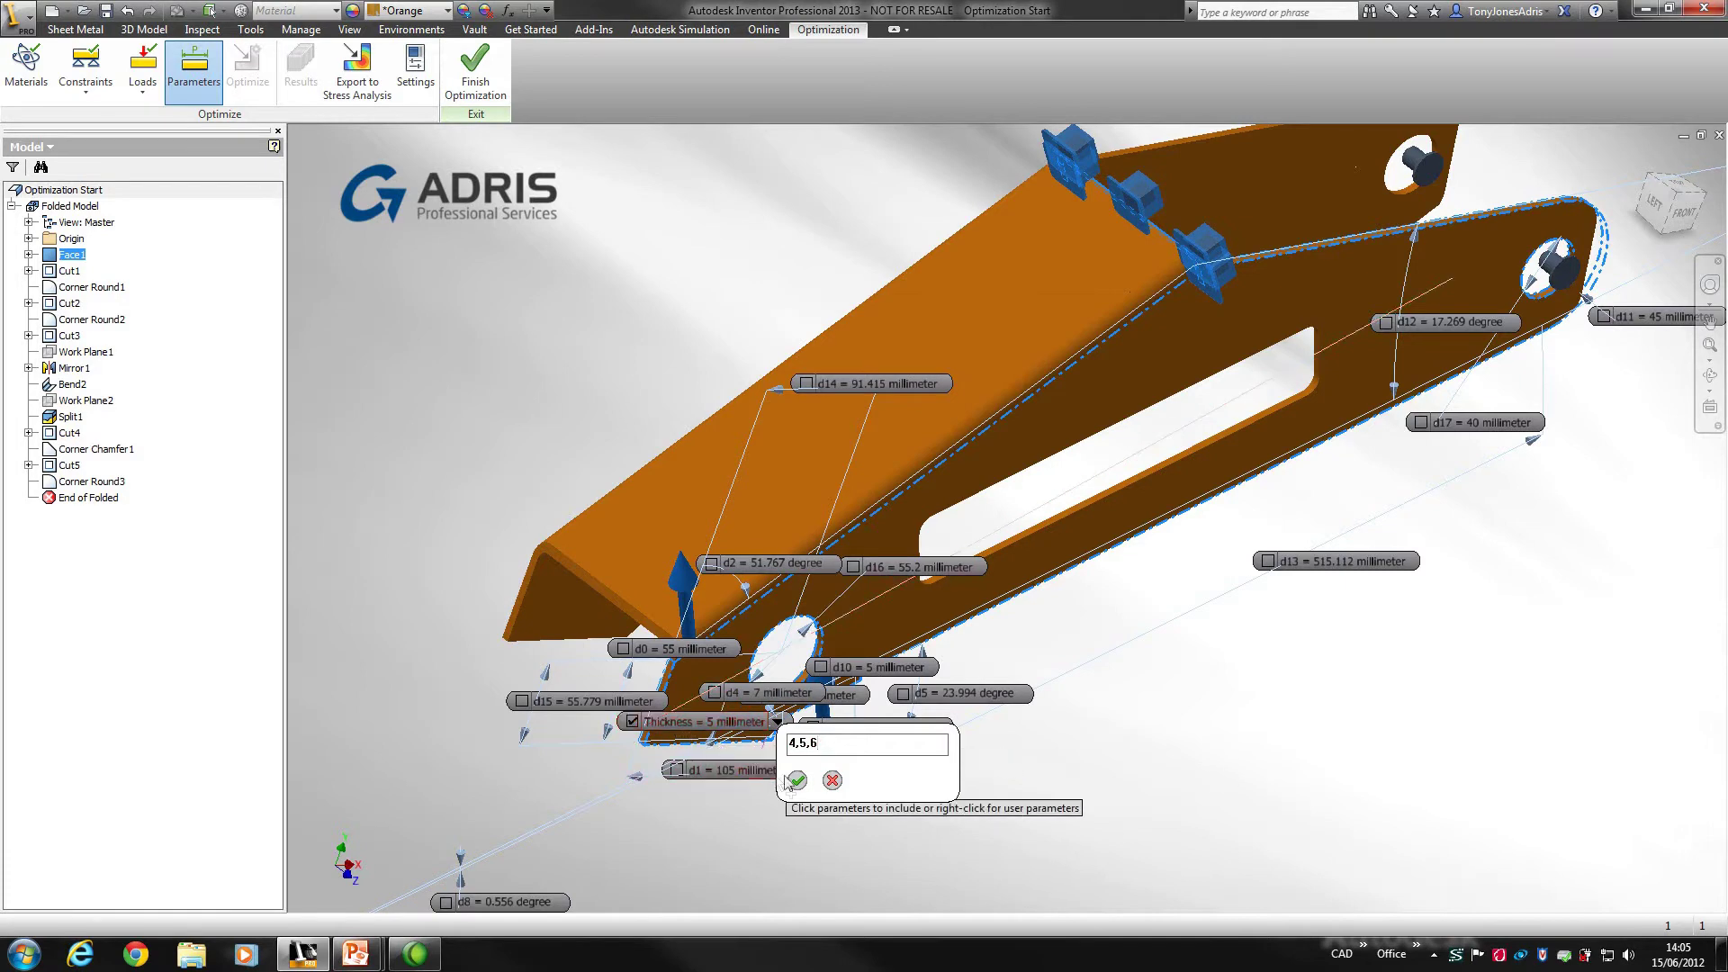
click(797, 781)
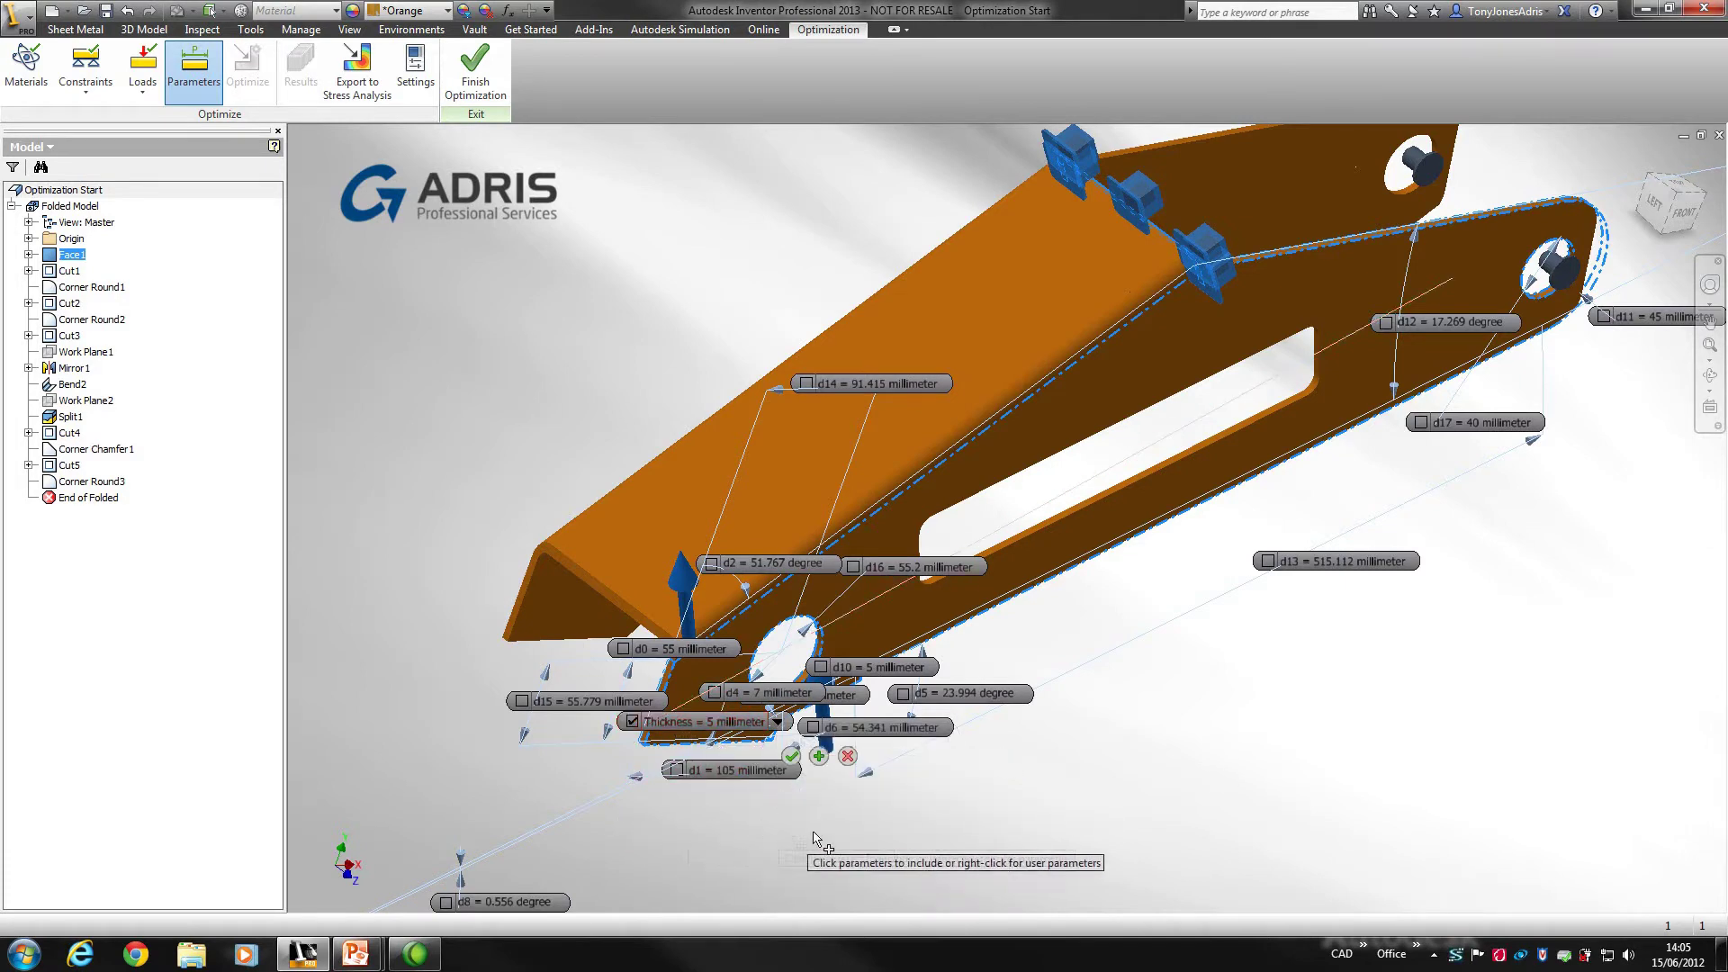
click(792, 758)
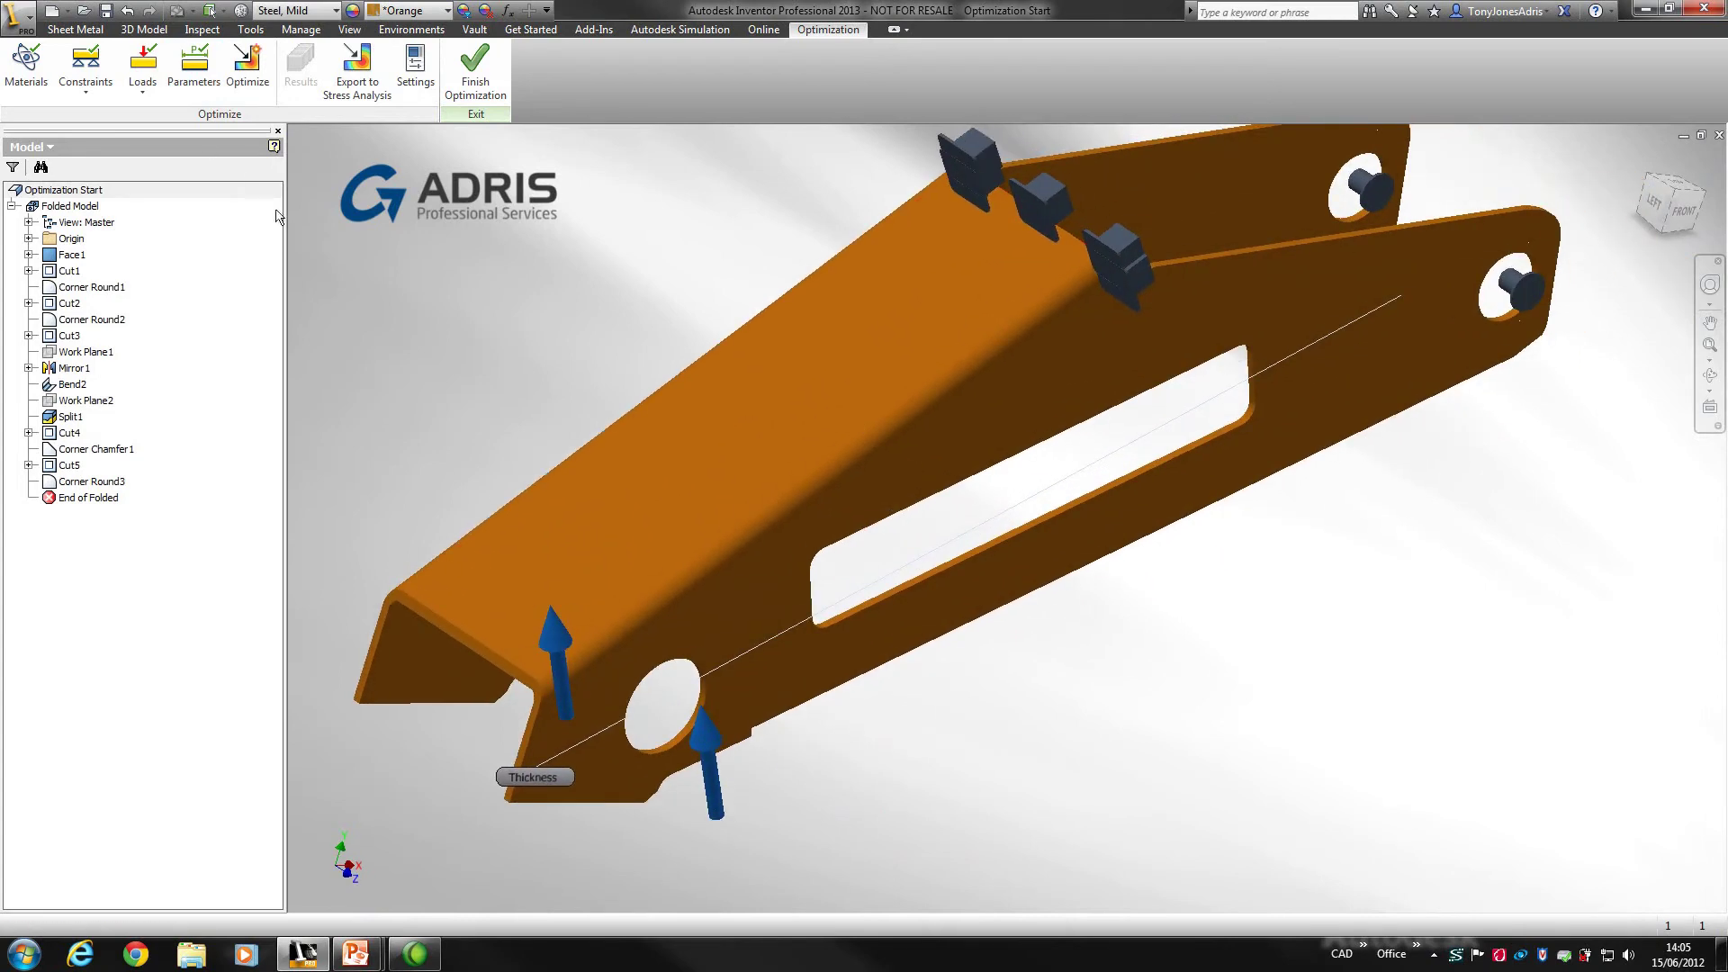
On slot cut Cut5, tick Slot1Length and replace its test values with 200,250,300
click(194, 71)
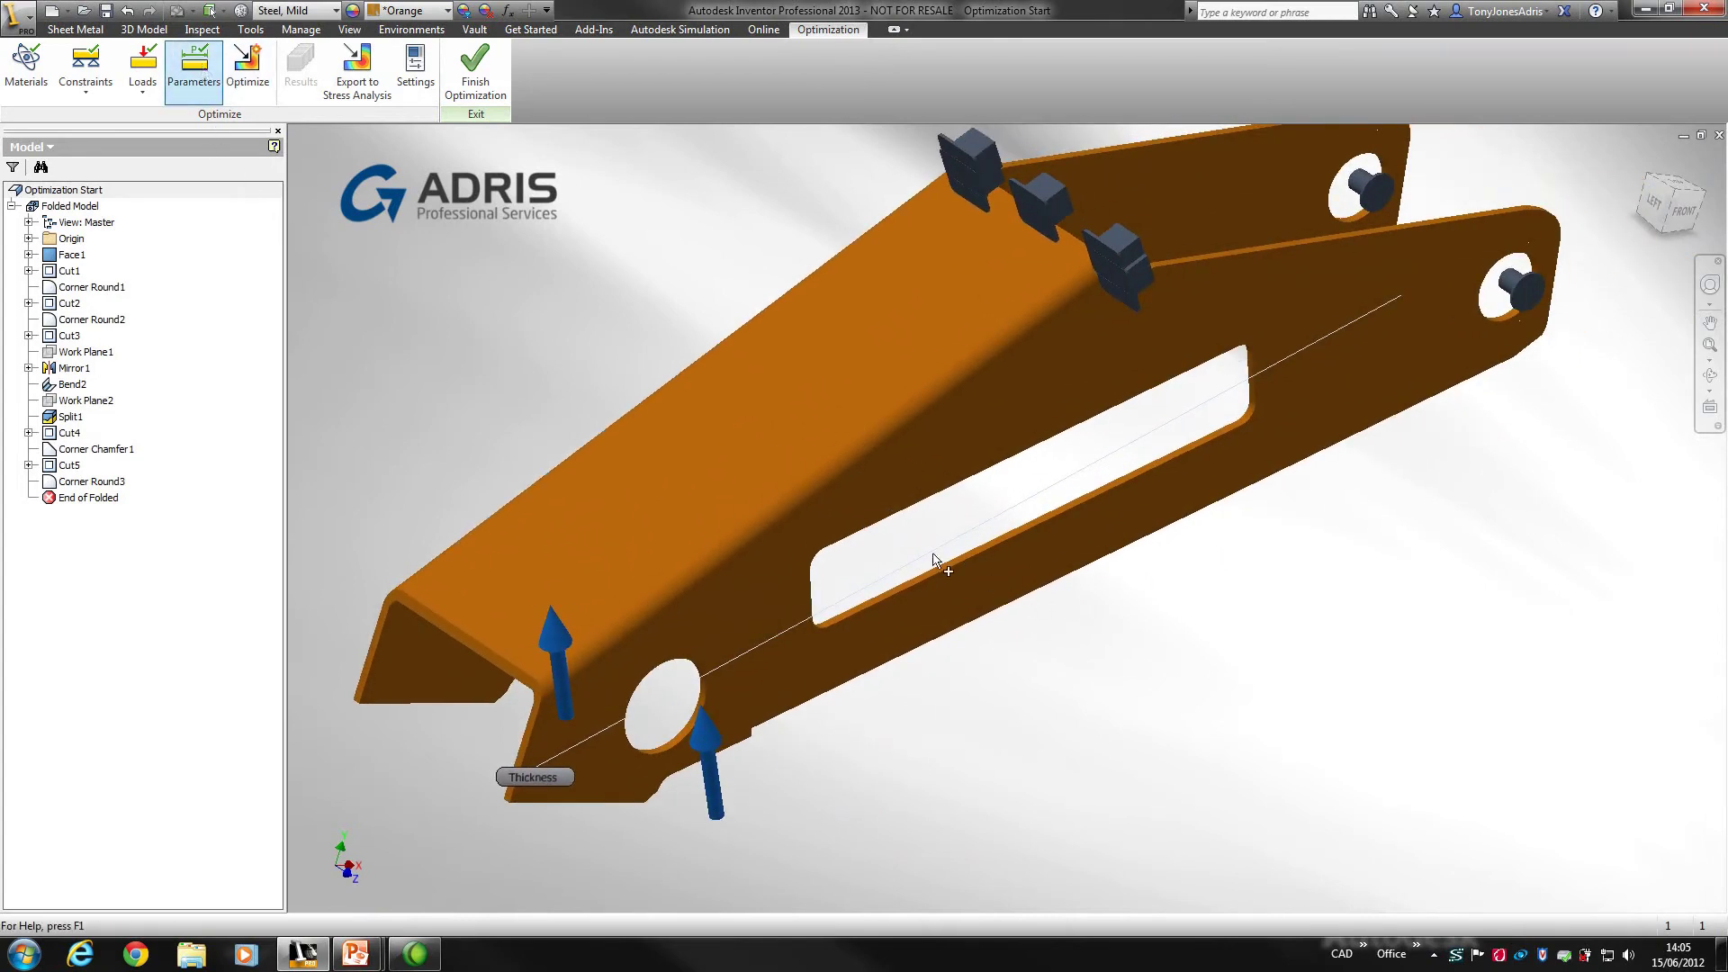
scroll(933, 558, up, 4)
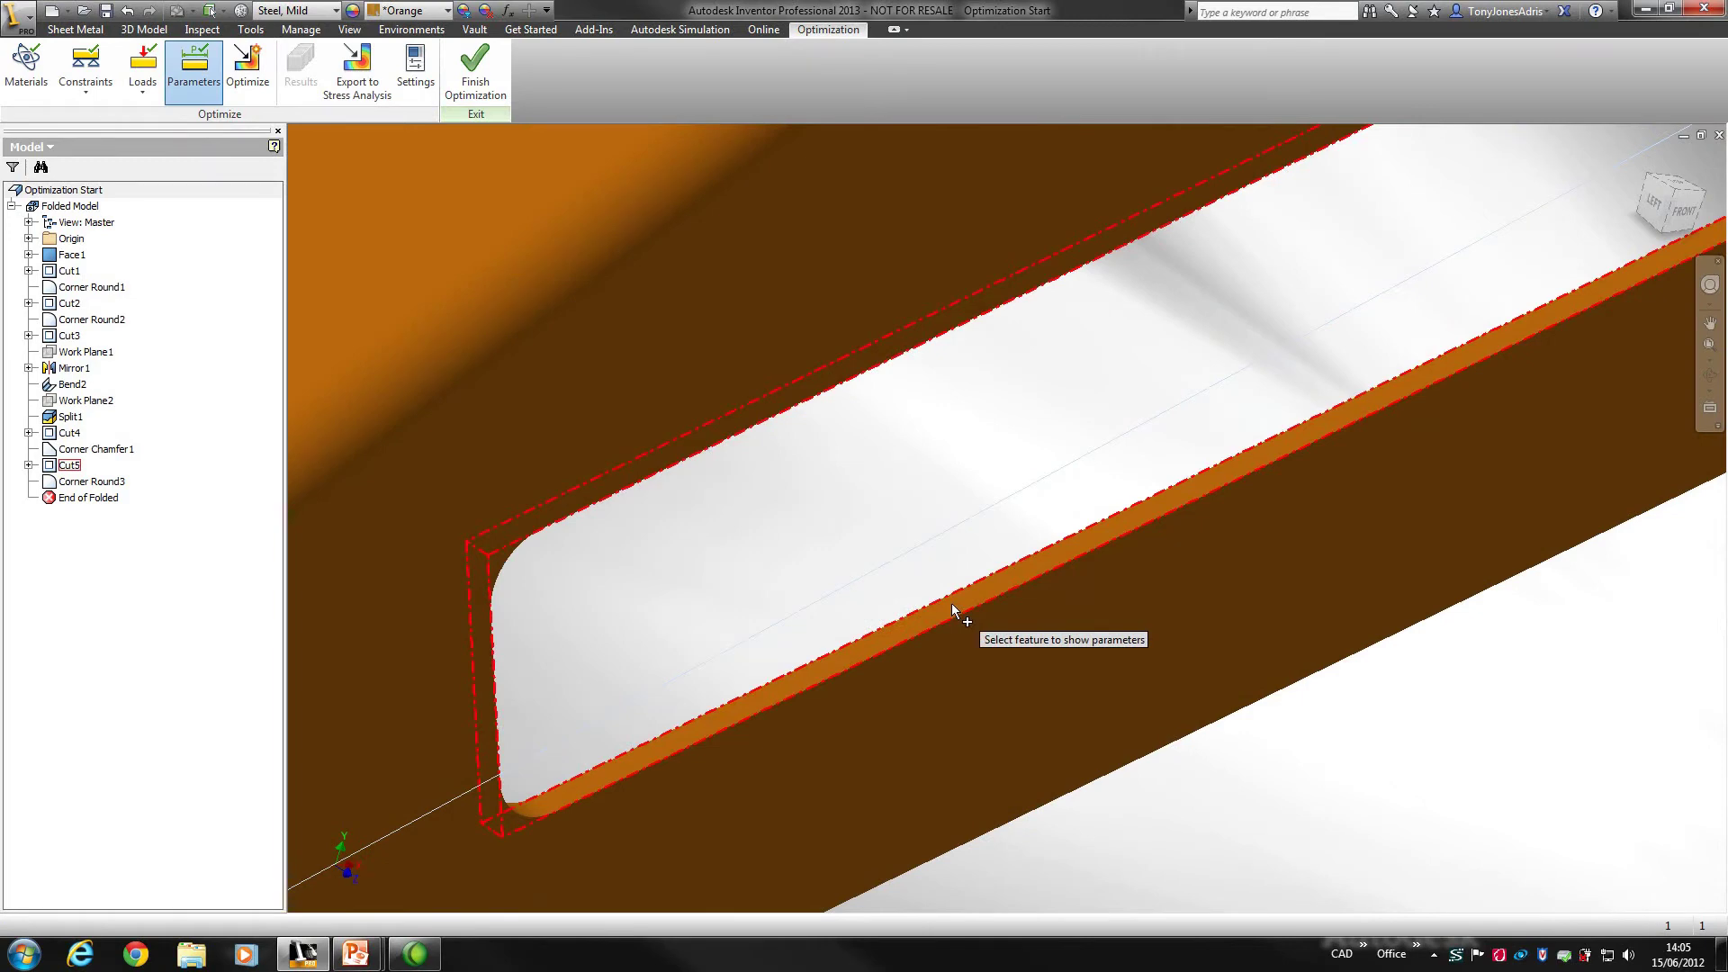
click(952, 603)
scroll(949, 576, down, 3)
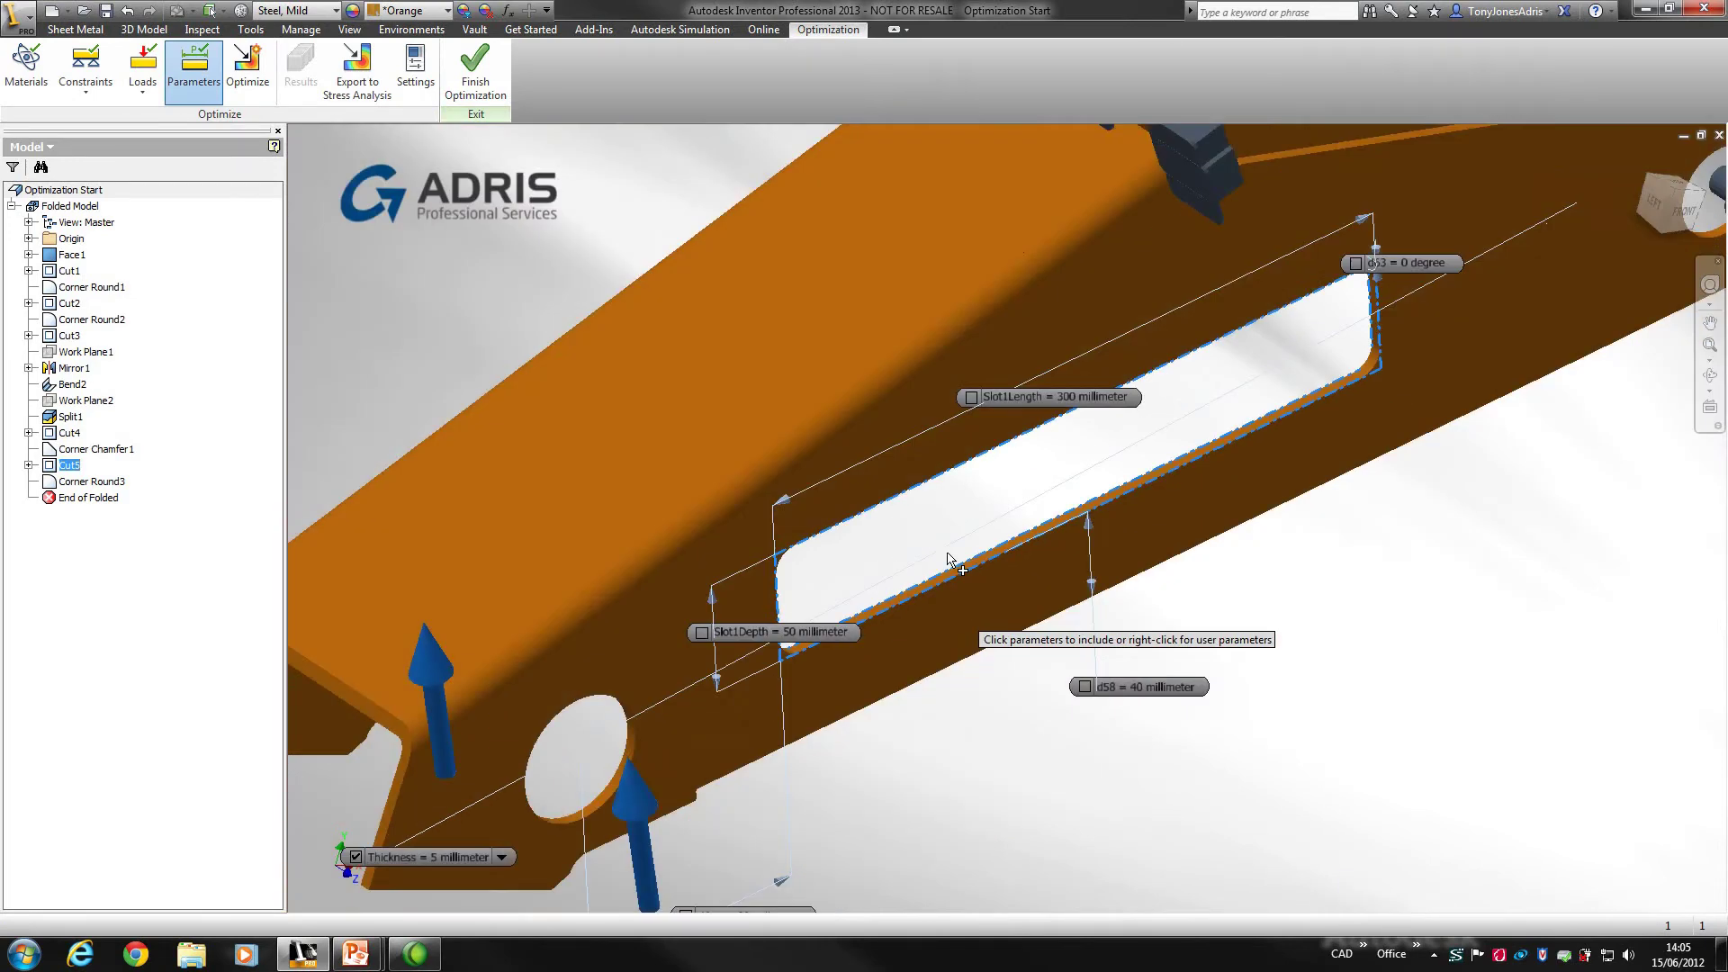
click(971, 397)
click(971, 397)
click(1140, 397)
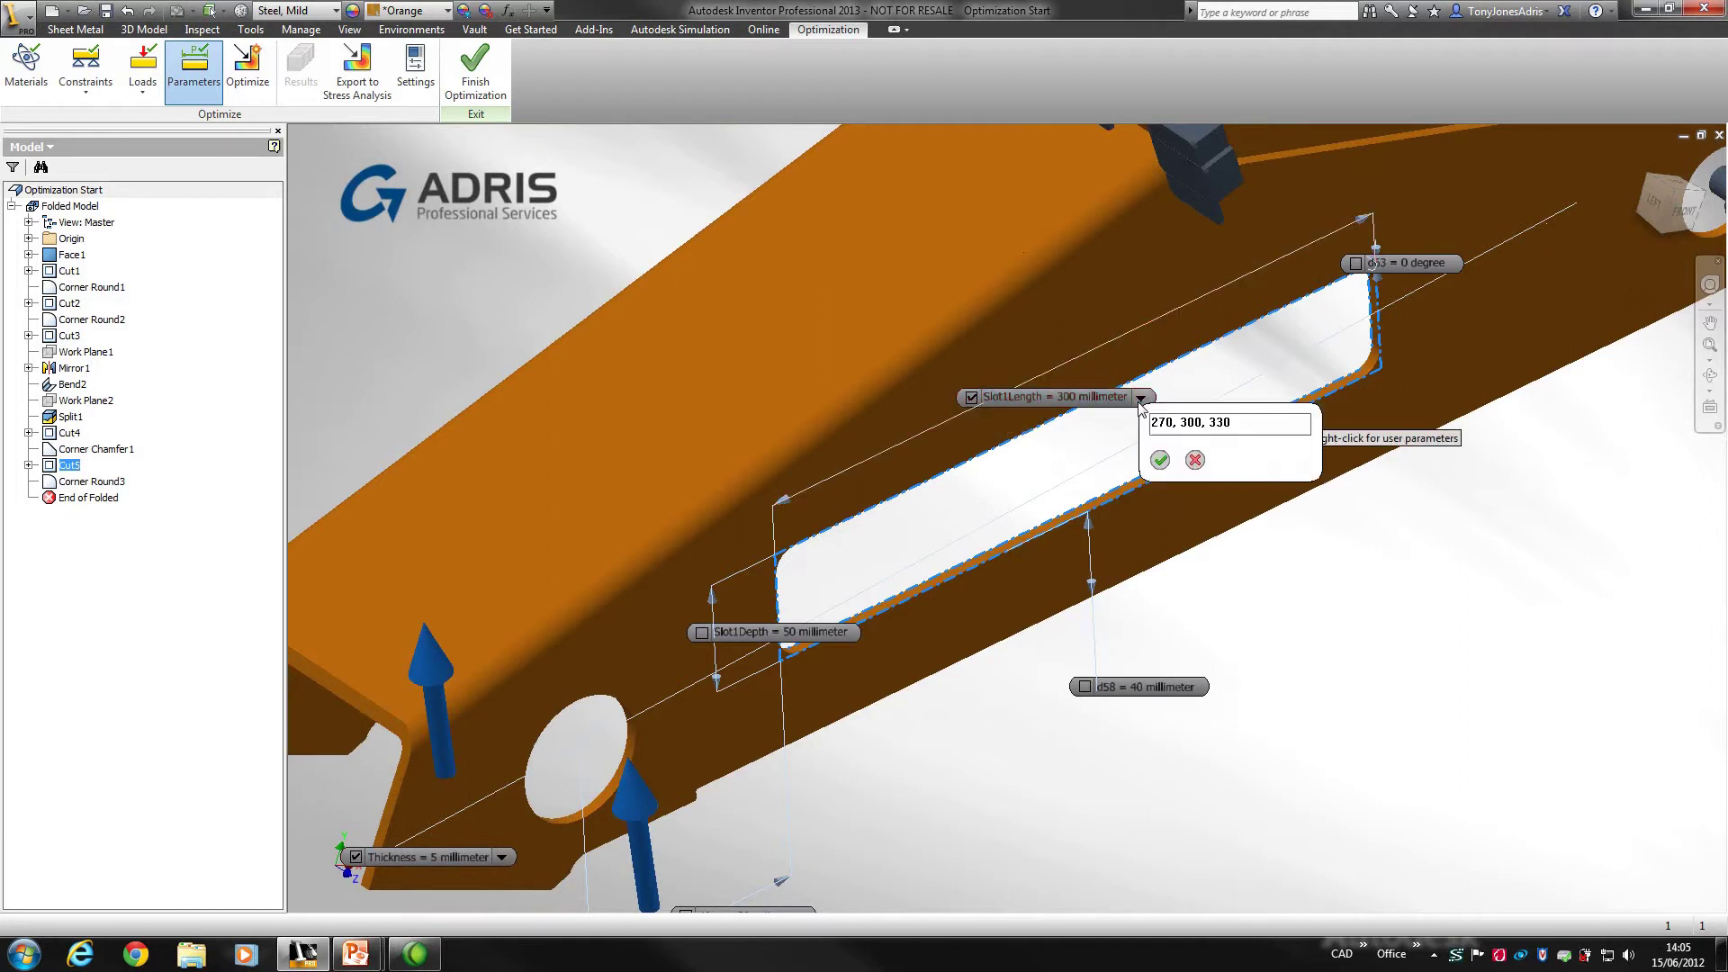
click(1233, 421)
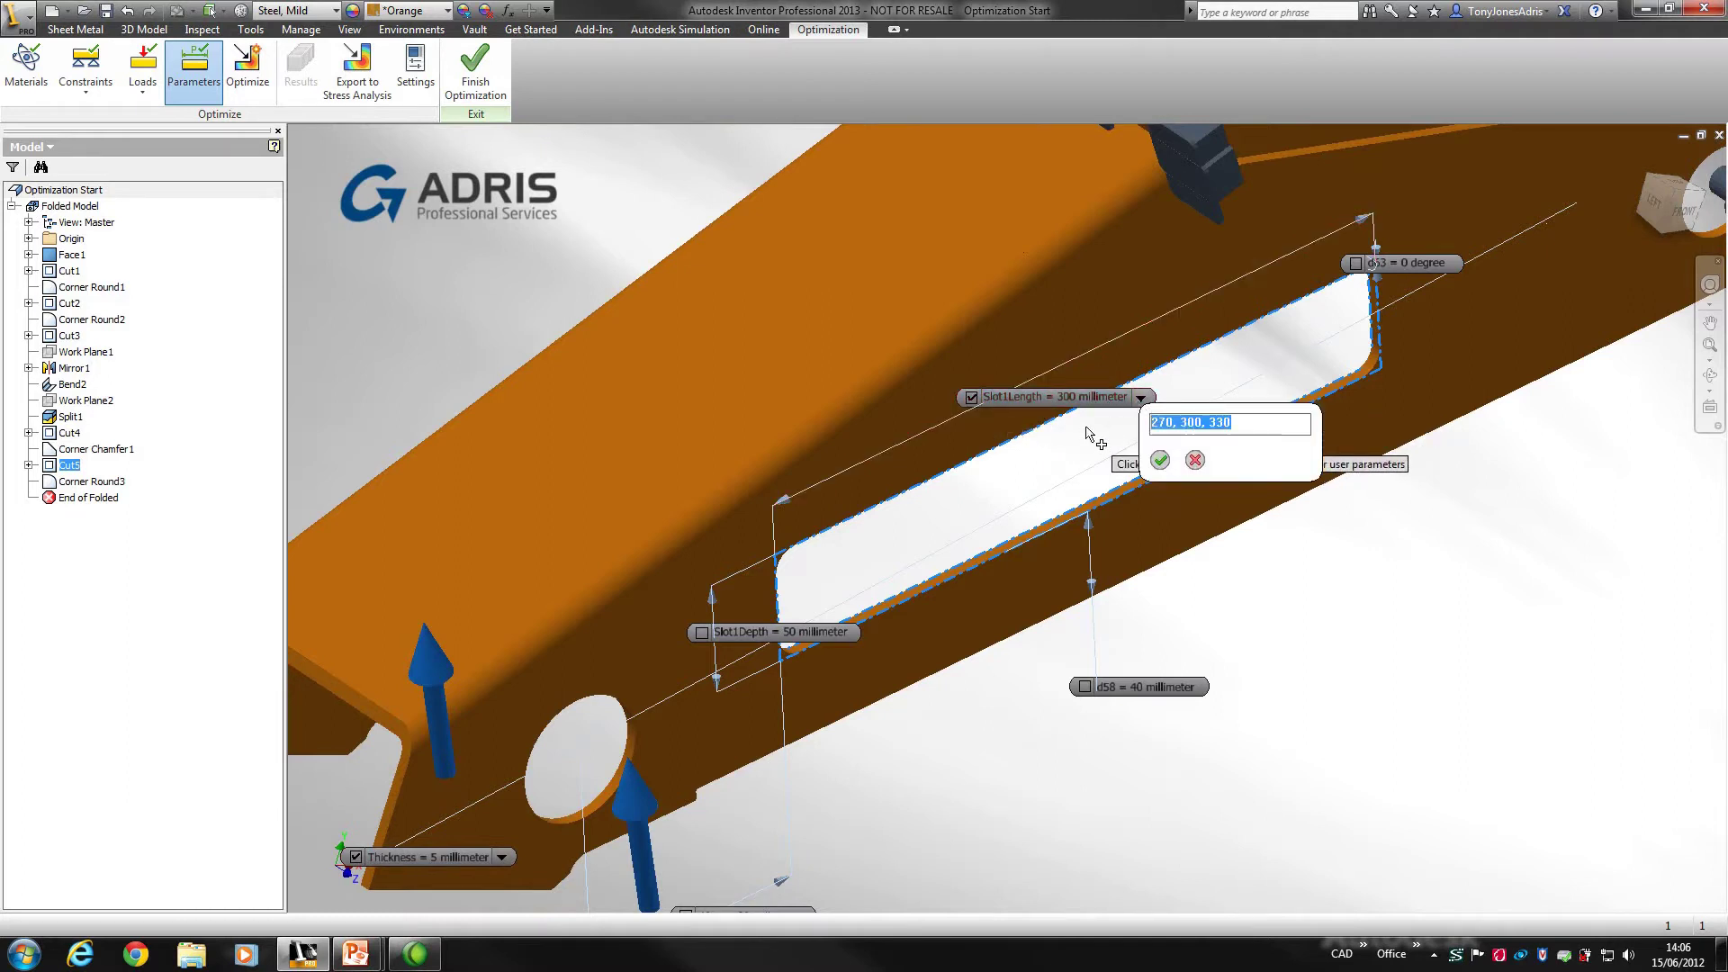
text(200,250,300)
click(1160, 460)
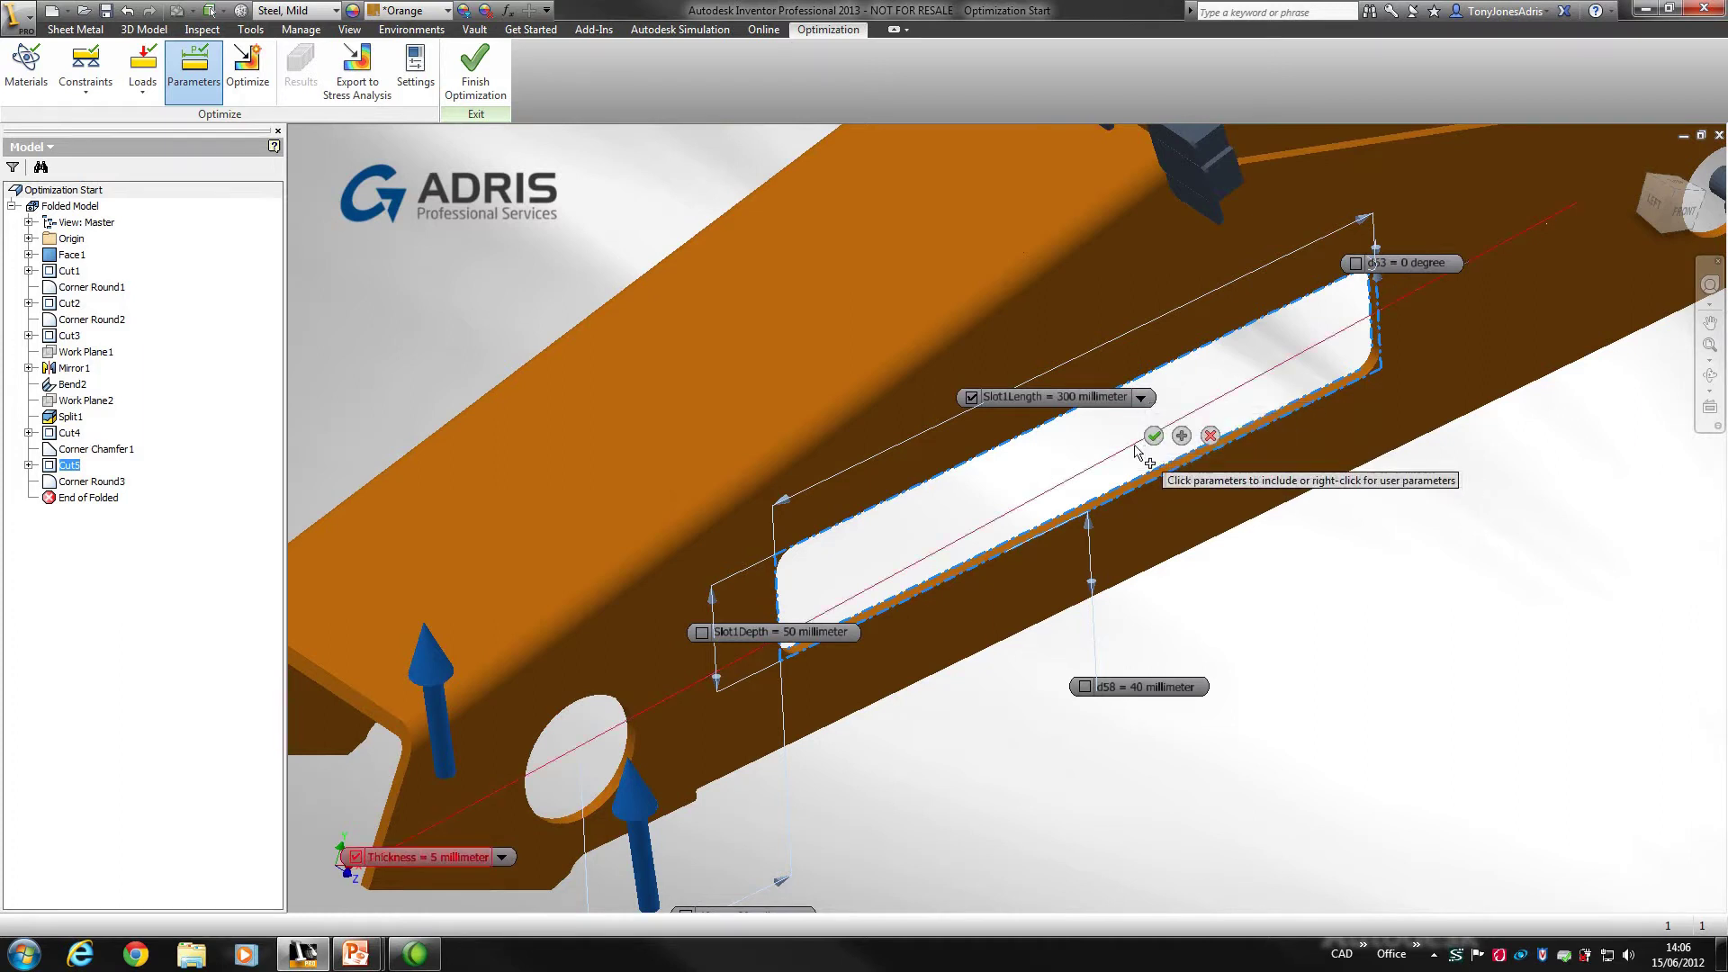
click(1154, 435)
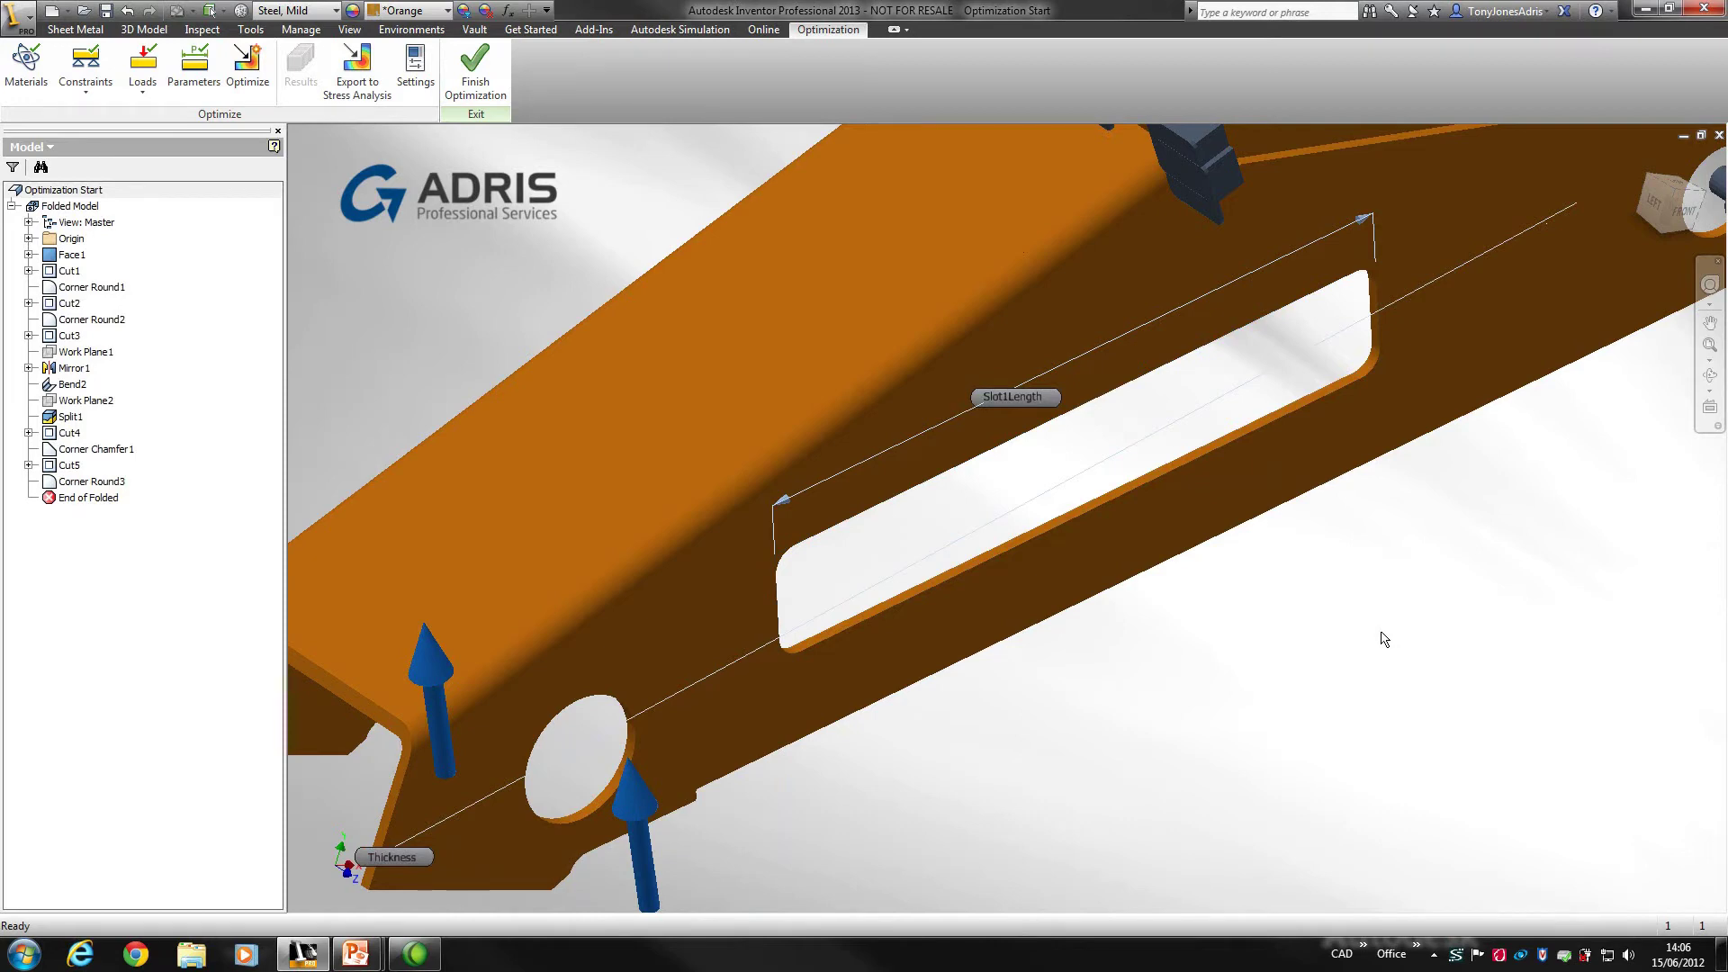
scroll(1331, 648, down, 5)
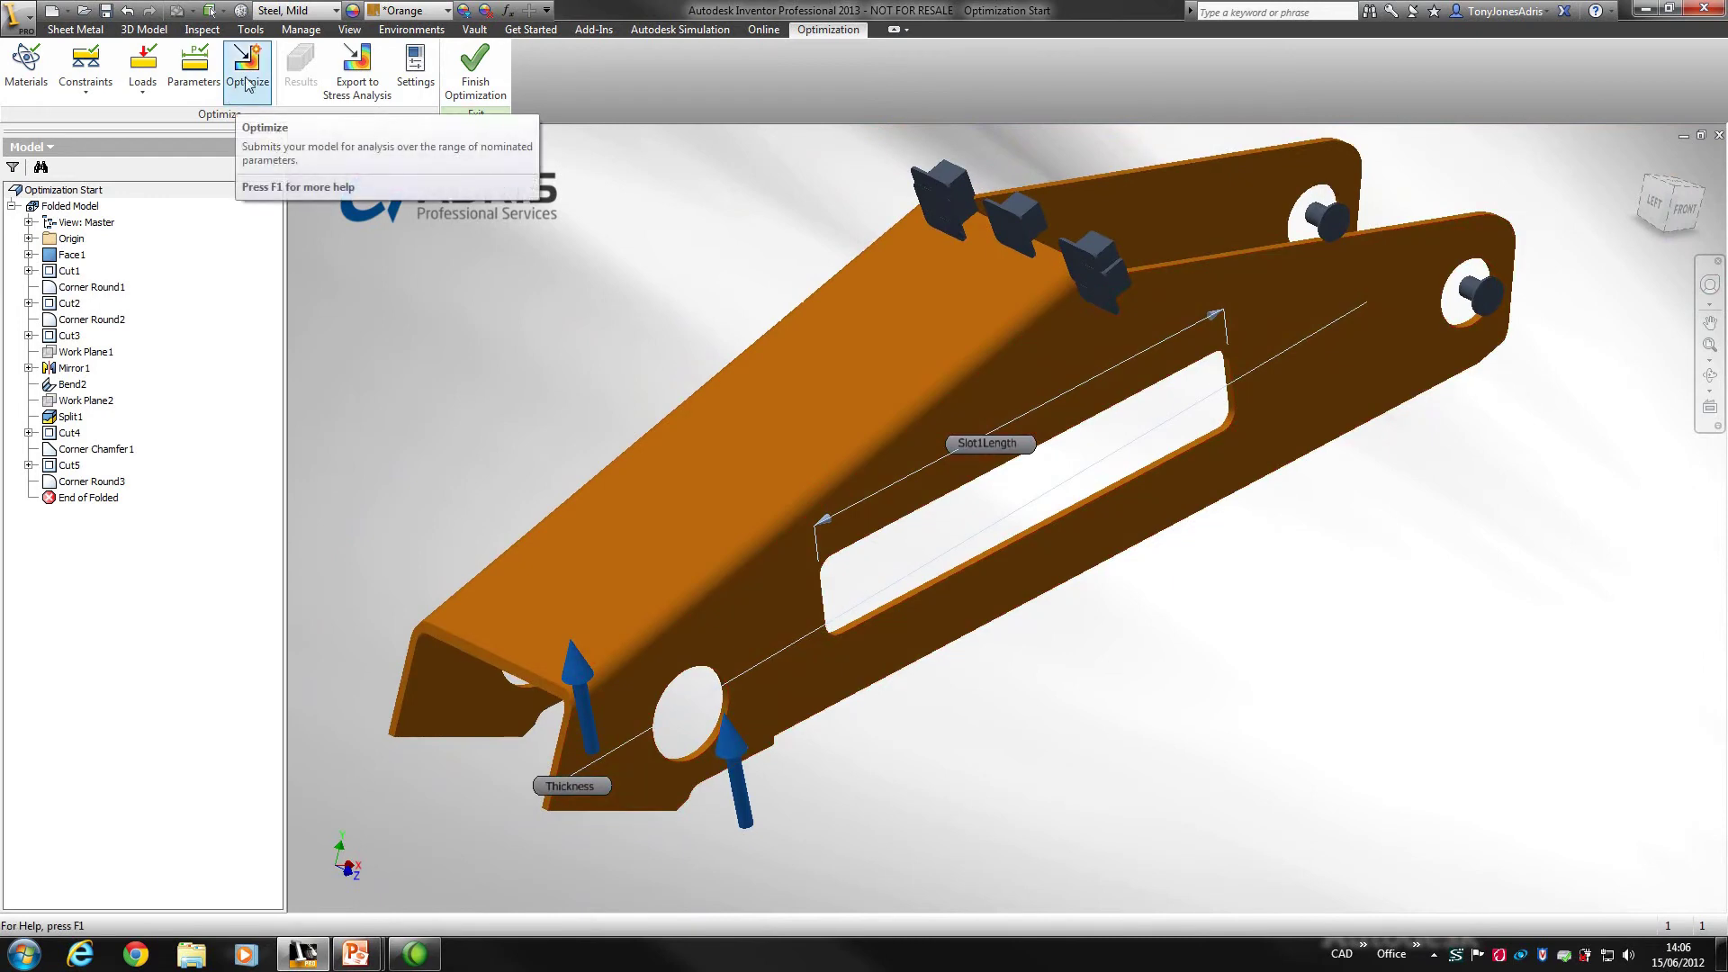
In the optimization Settings, change the Target safety factor from 3.000 to 2
click(417, 76)
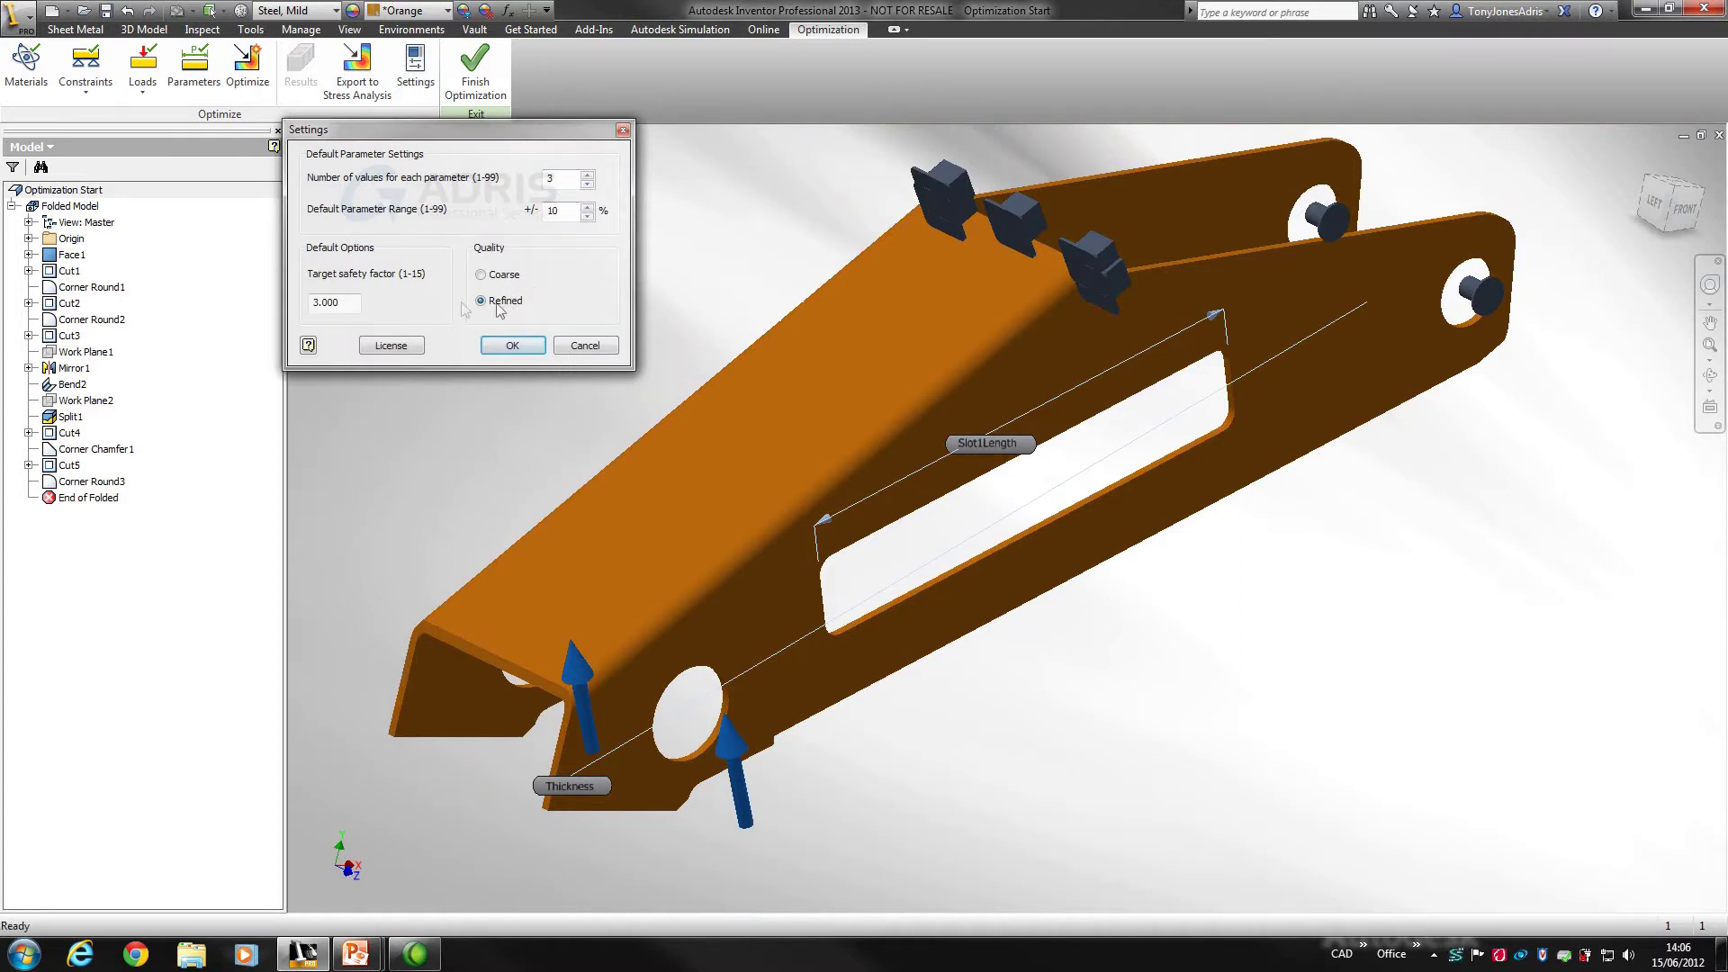
double_click(323, 303)
text(2)
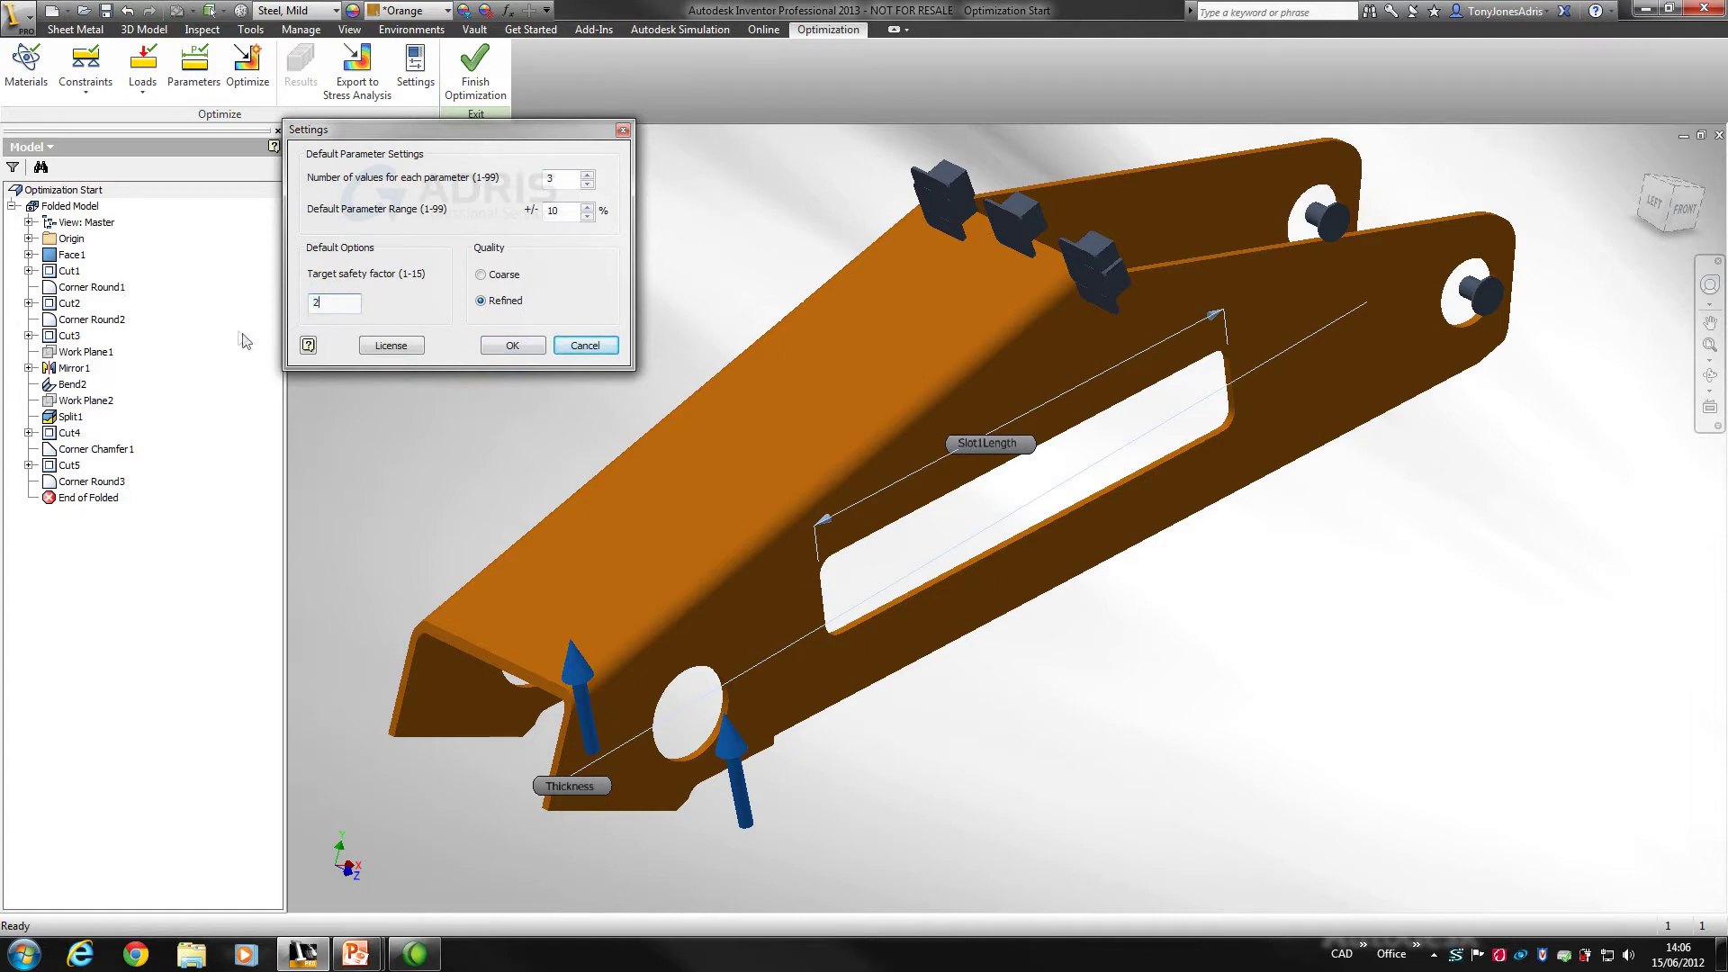
click(510, 348)
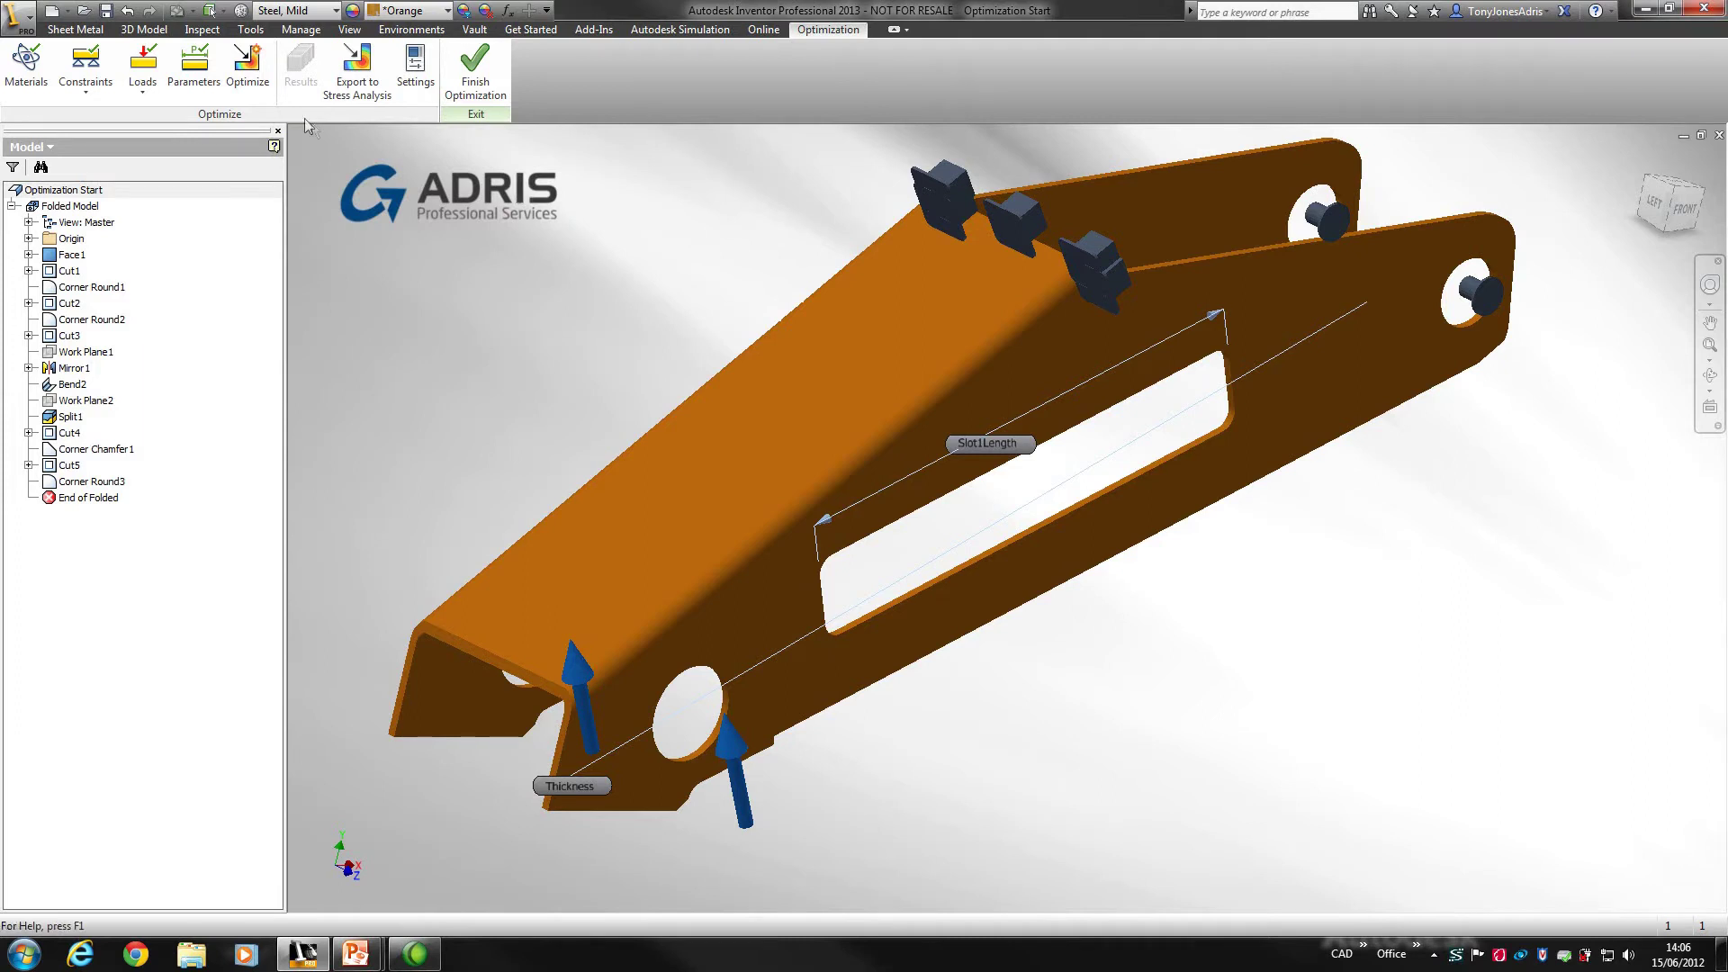
Run Optimize and check the status table of 9 Thickness and Slot1Length configurations
click(247, 68)
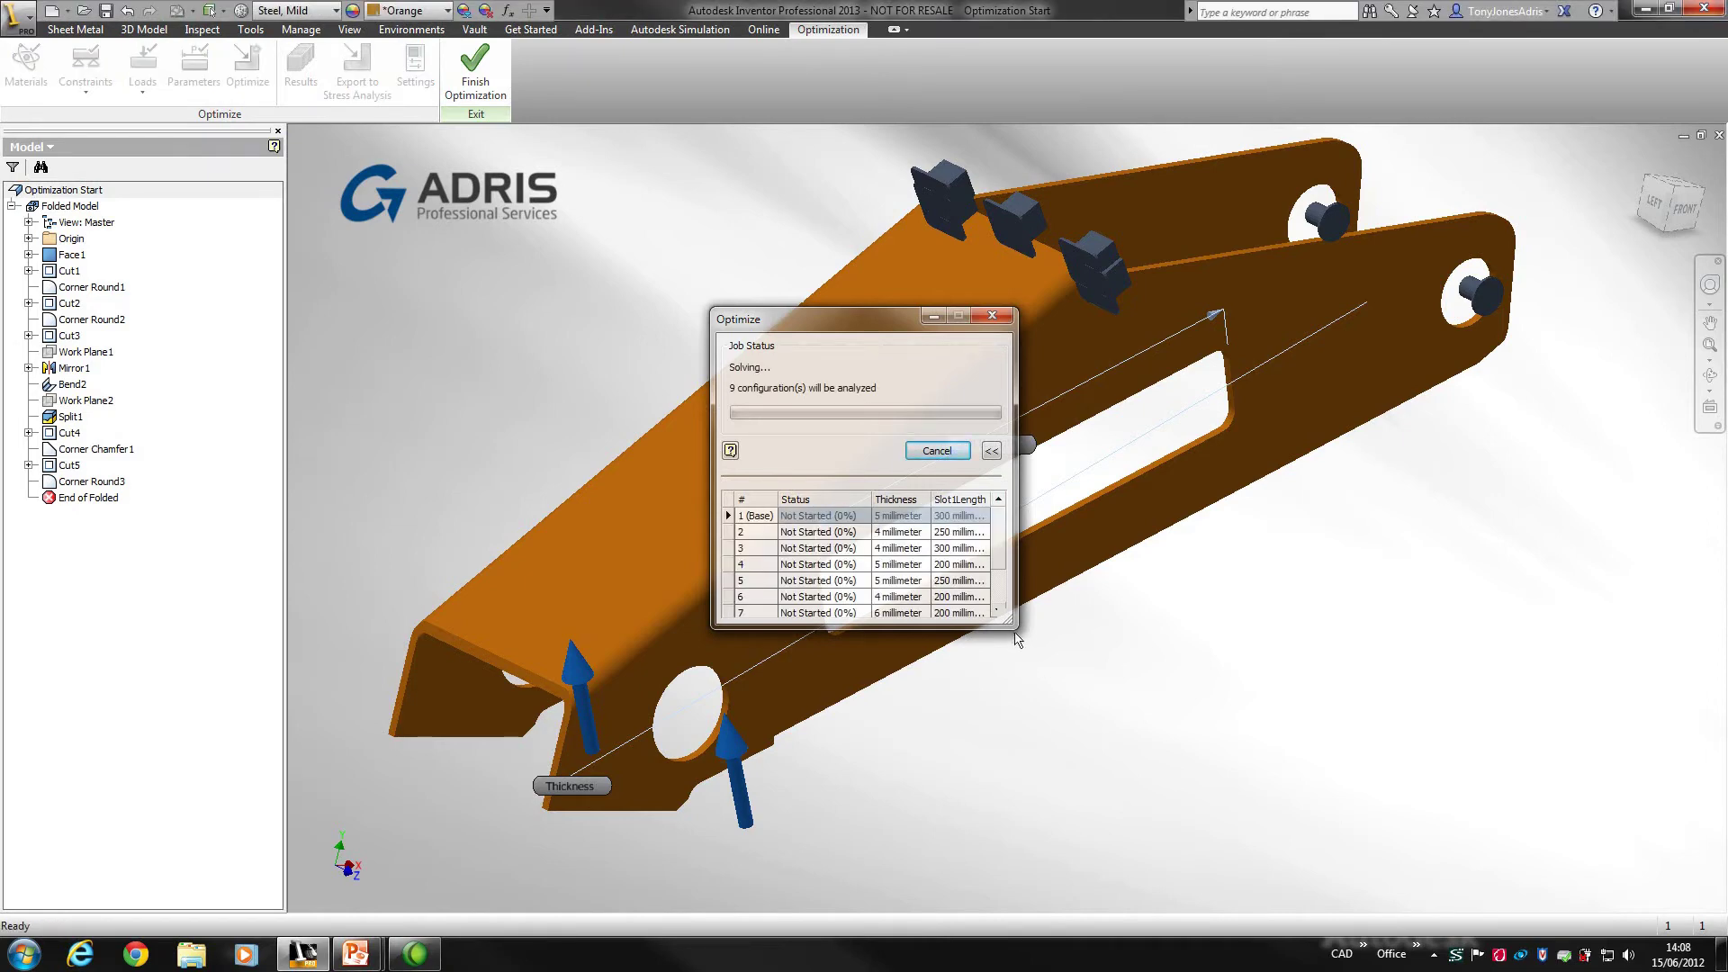
scroll(1005, 549, down, 1)
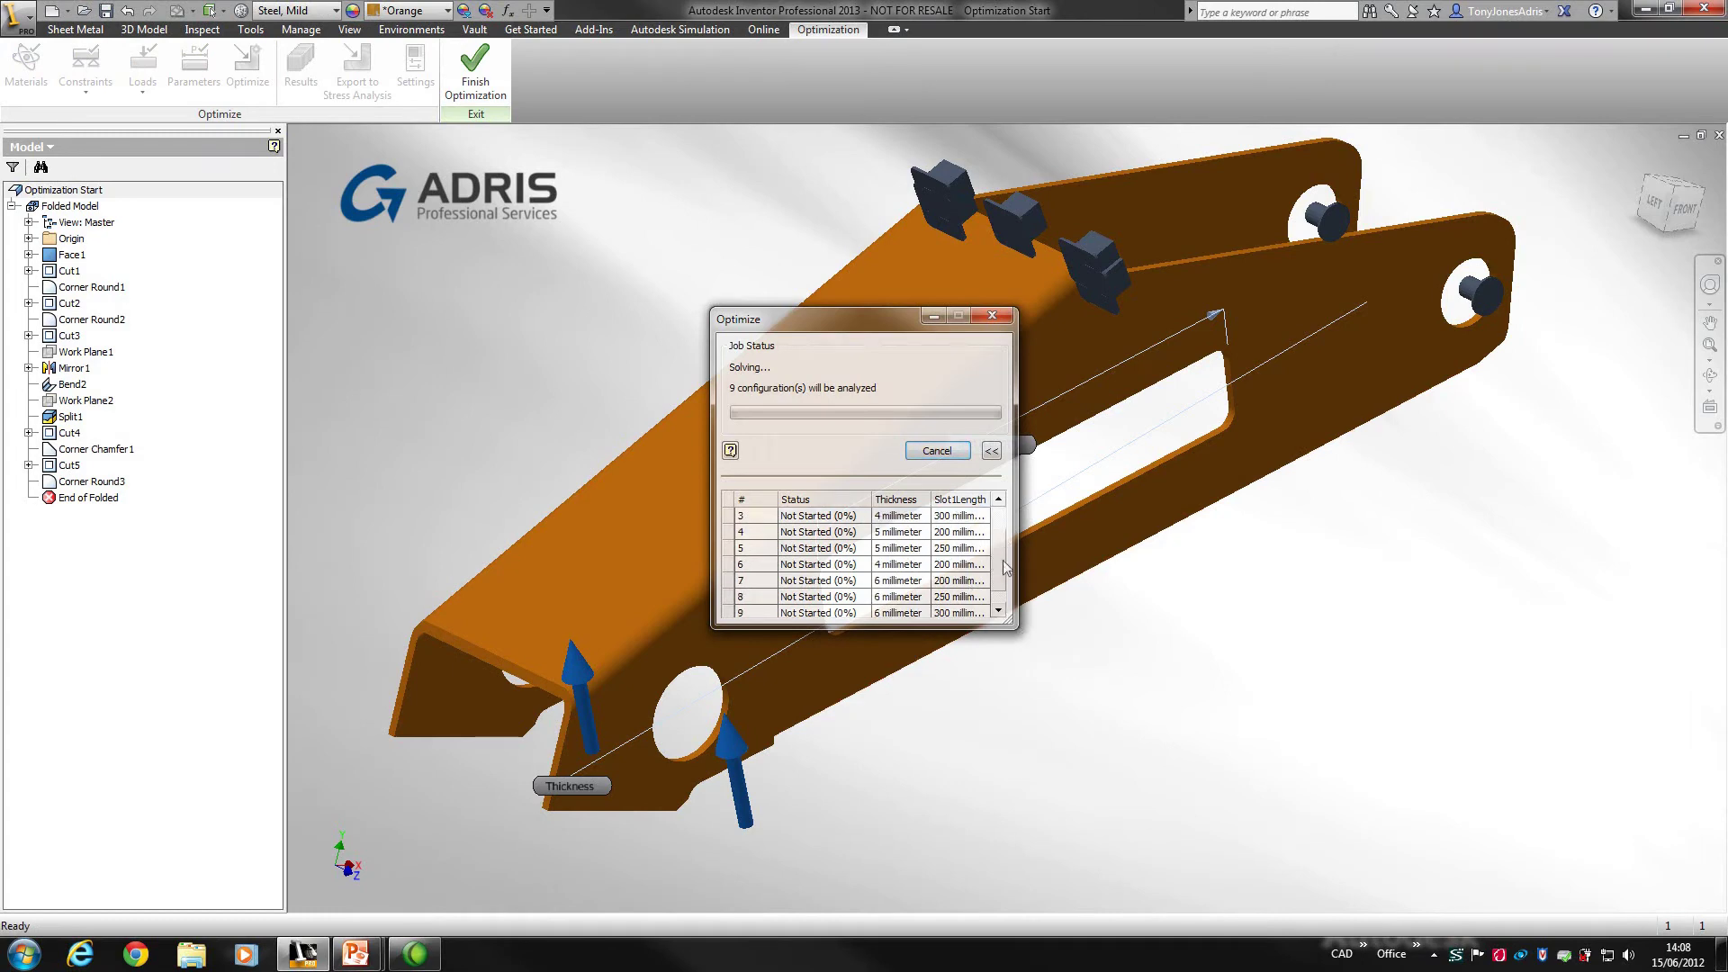
scroll(1005, 576, up, 1)
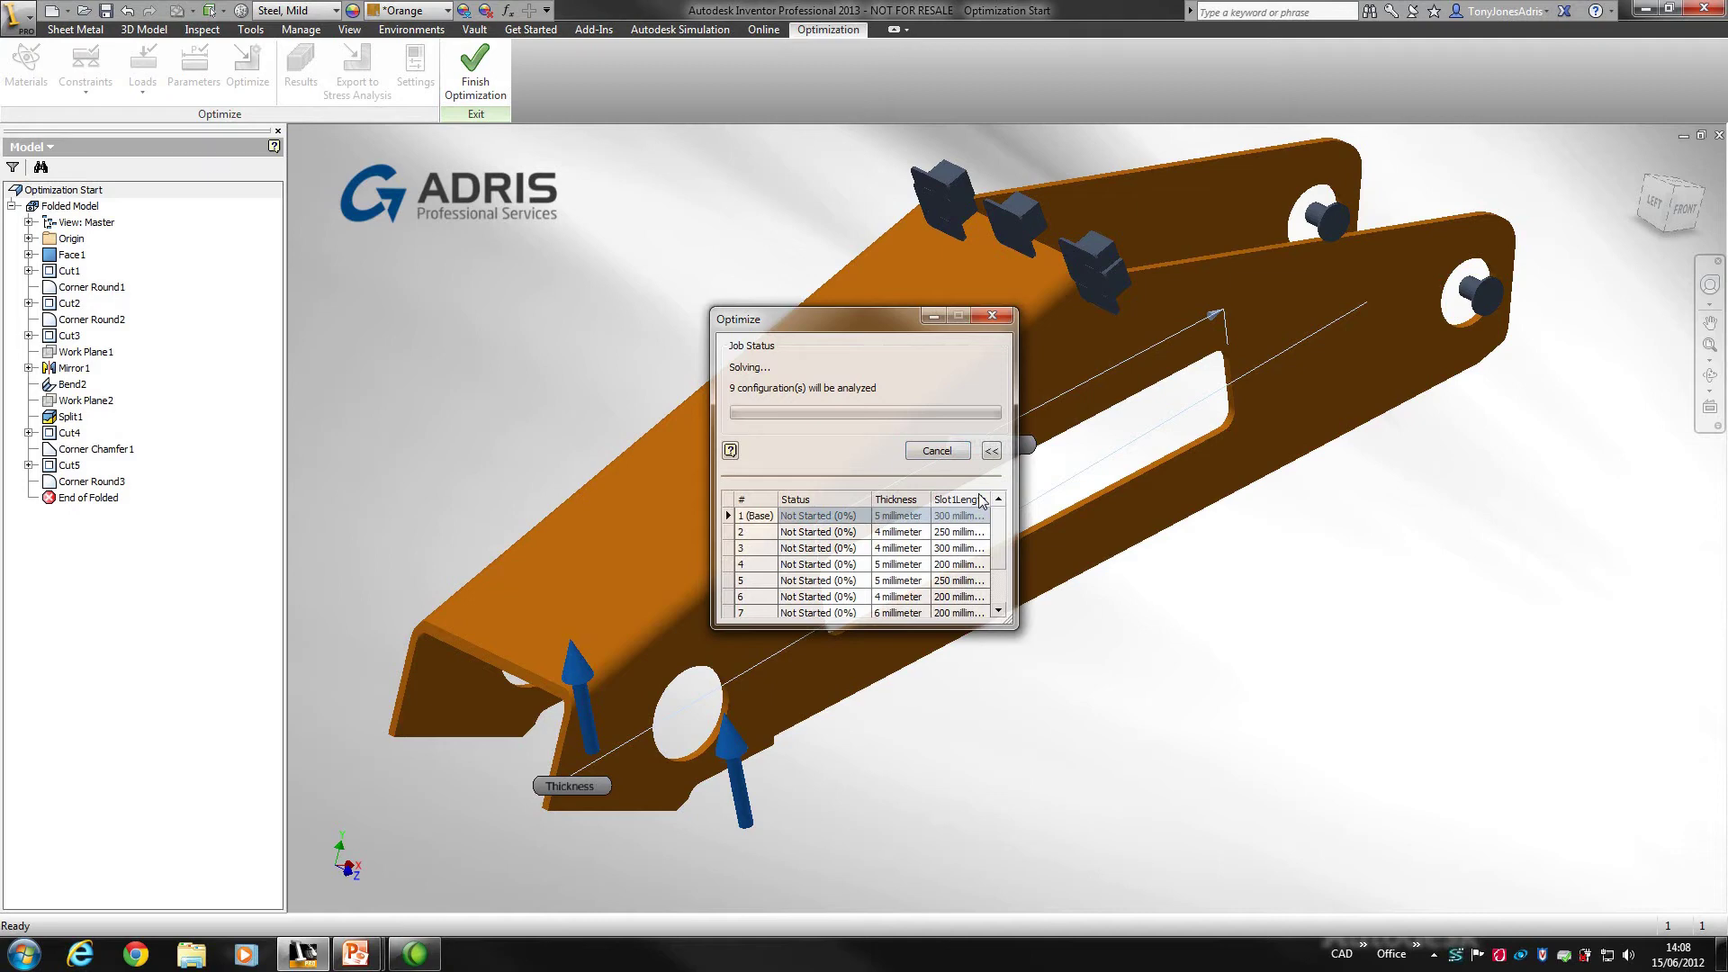
Exit optimization with the run continuing in background, then close Optimization Start, saving changes
click(467, 78)
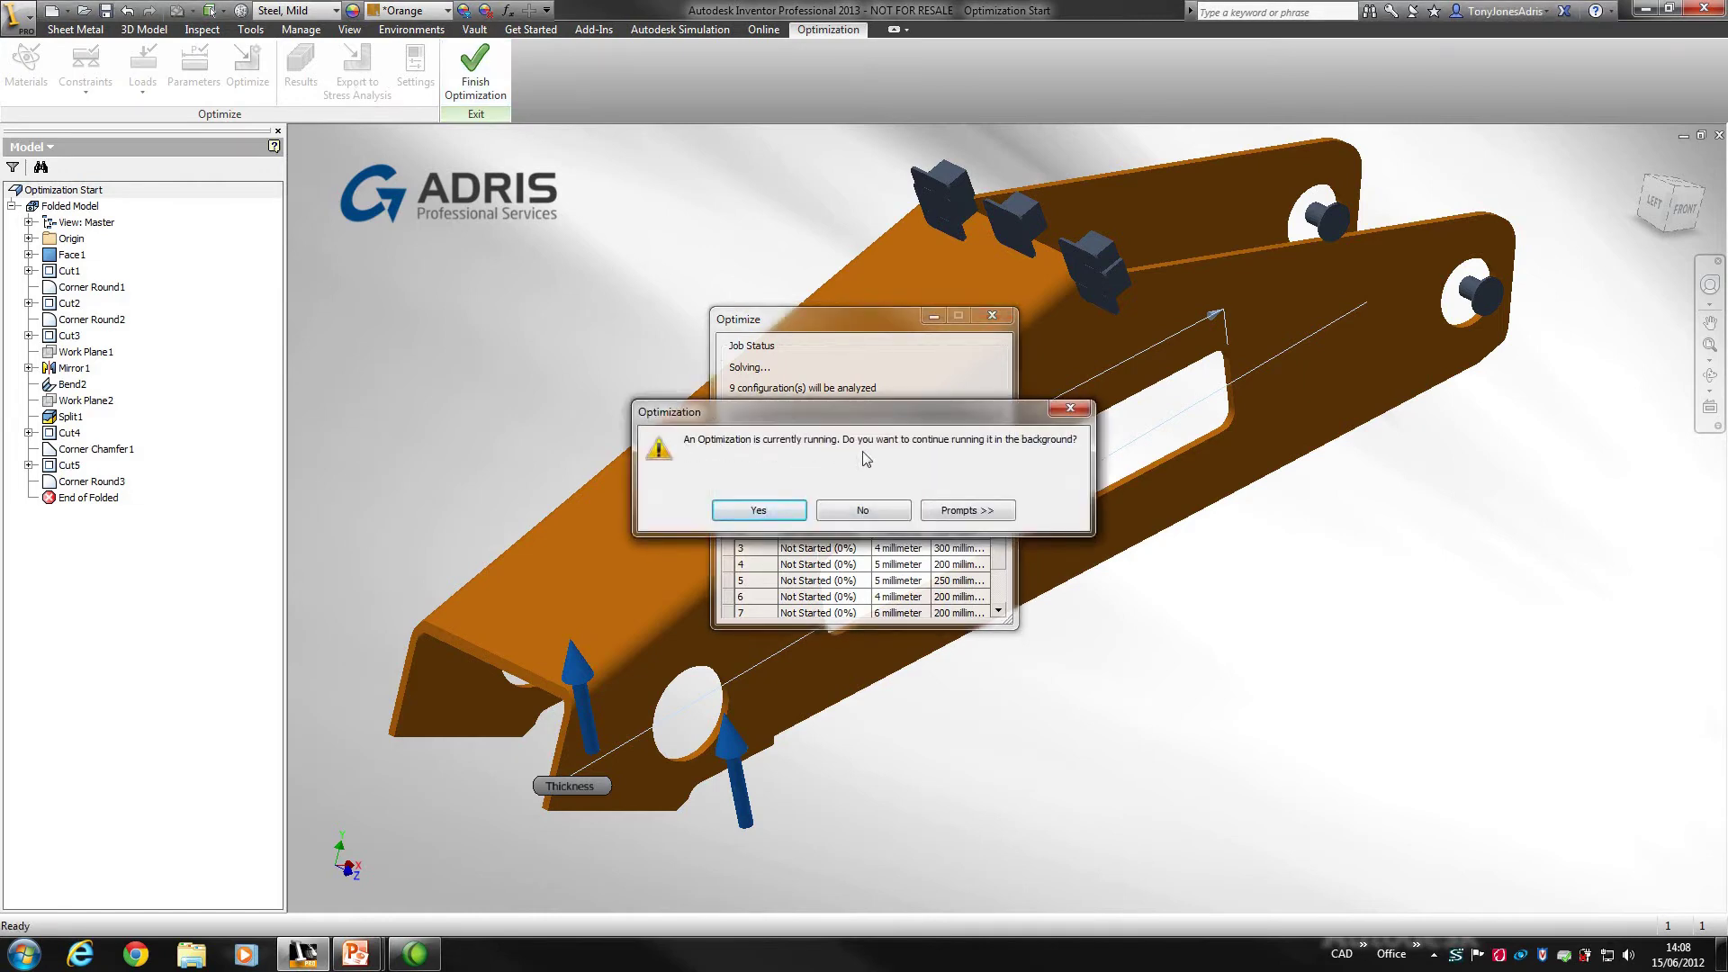
click(761, 510)
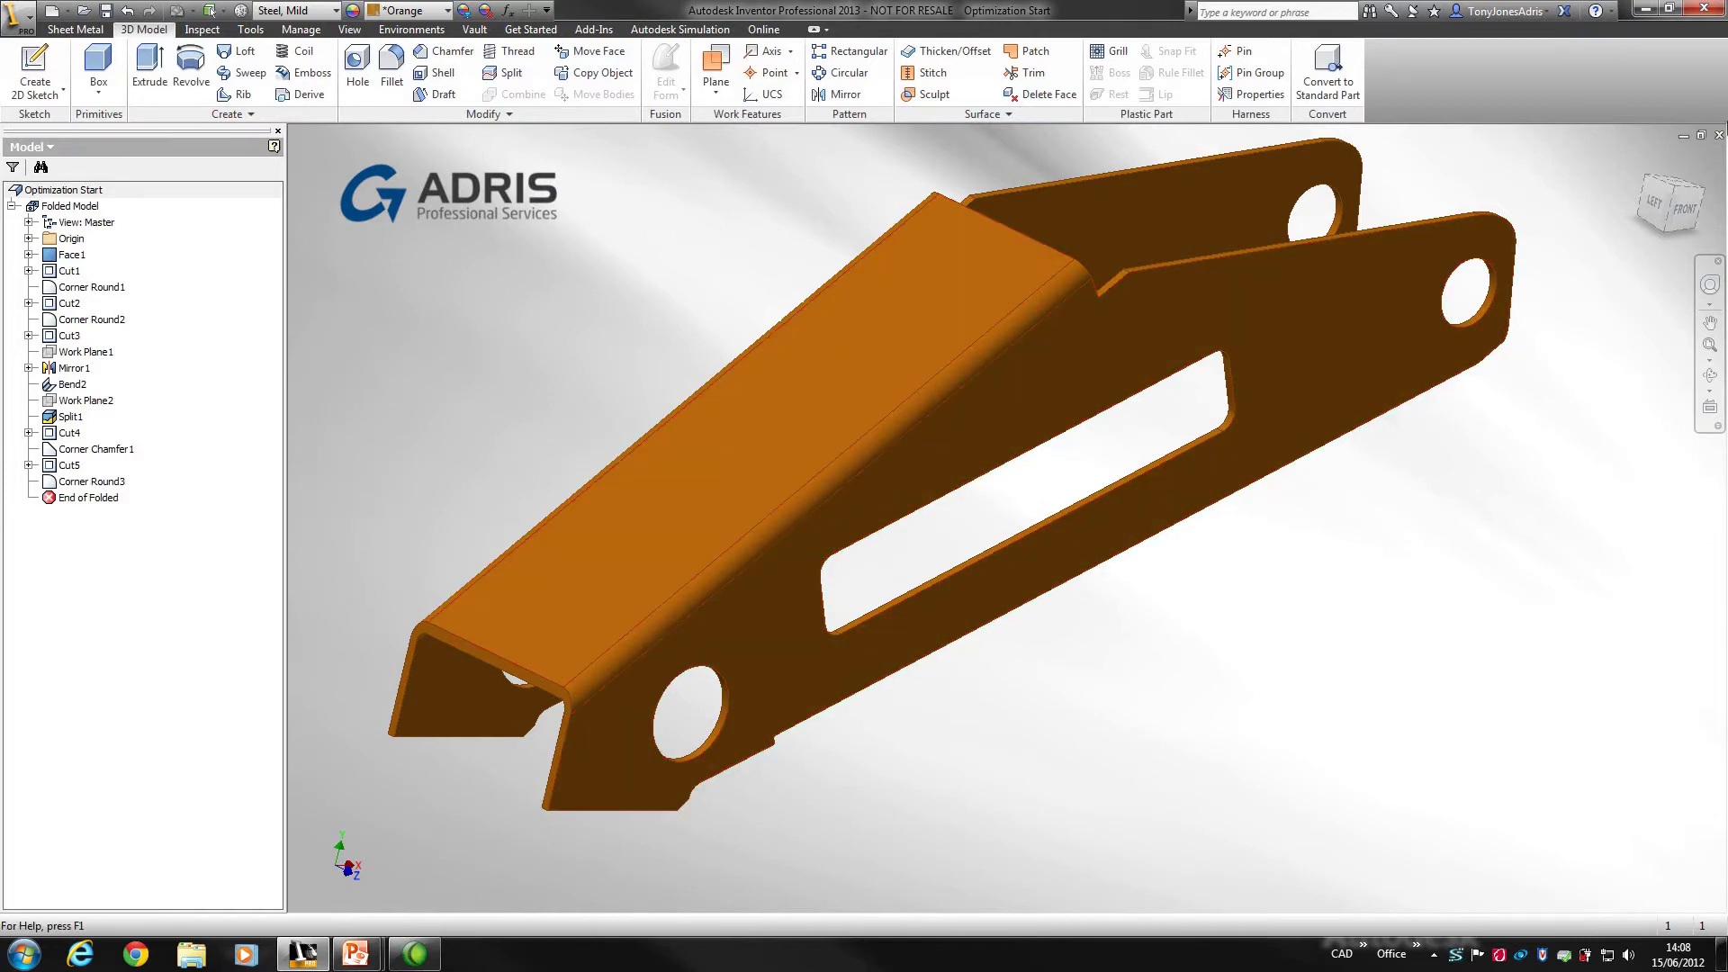
click(1719, 134)
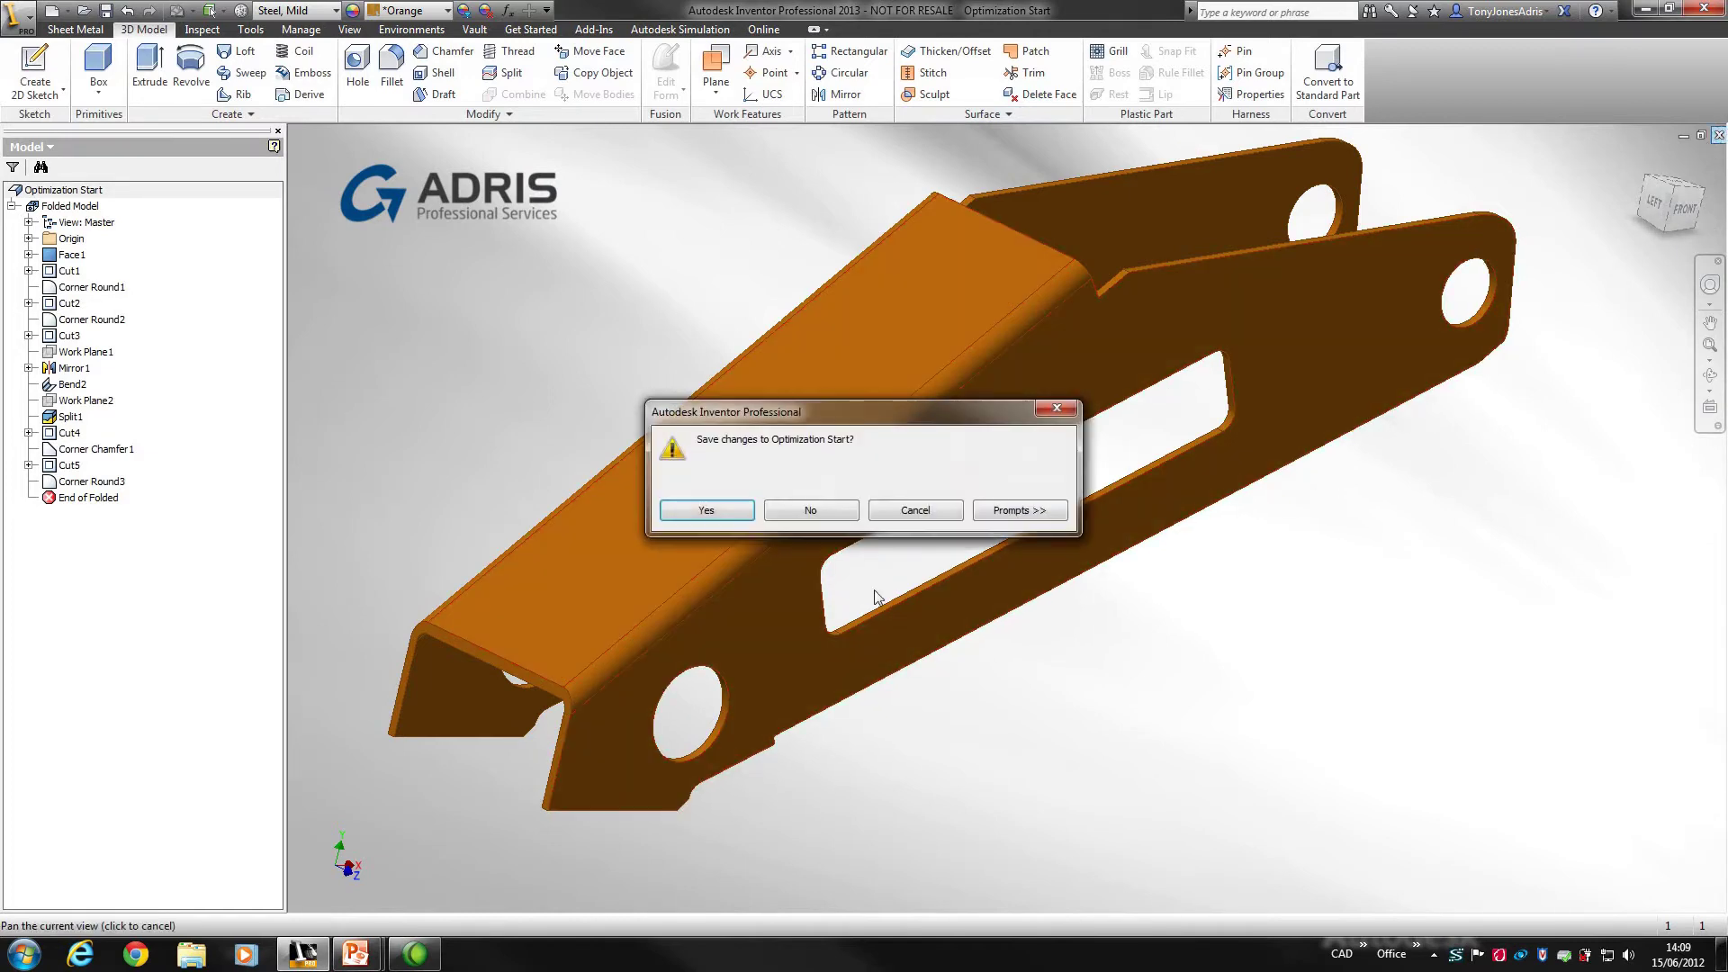
click(733, 513)
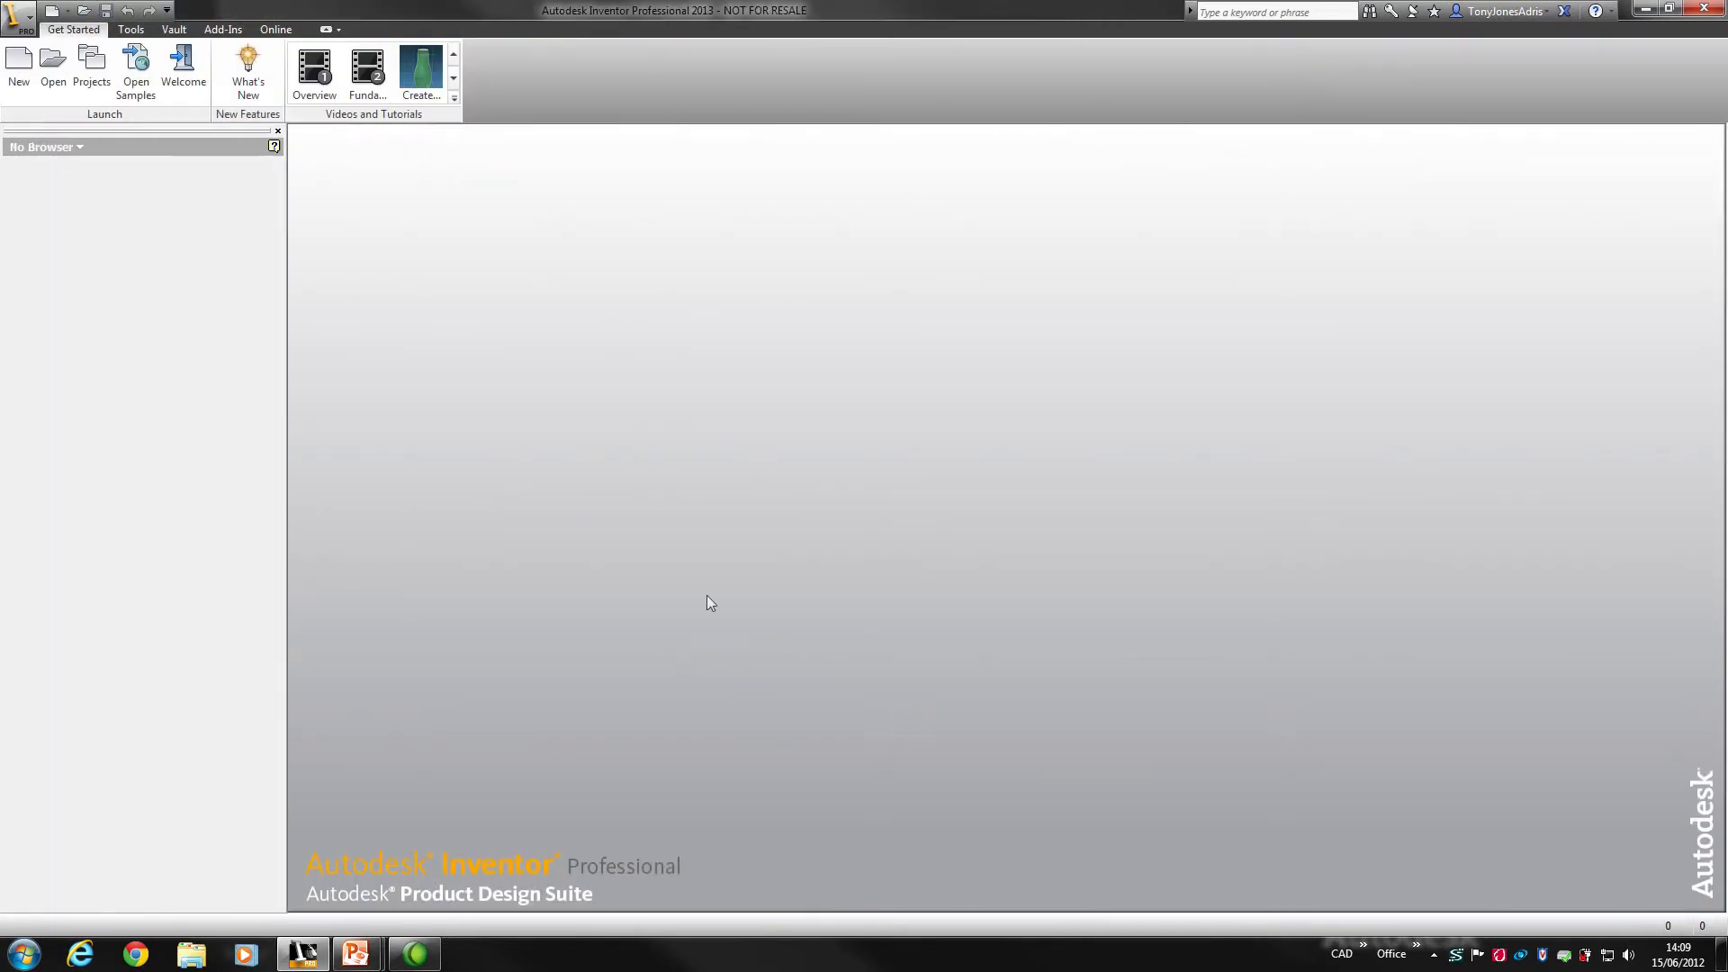
Open the Optimization Start part and switch to its Optimization environment
click(53, 65)
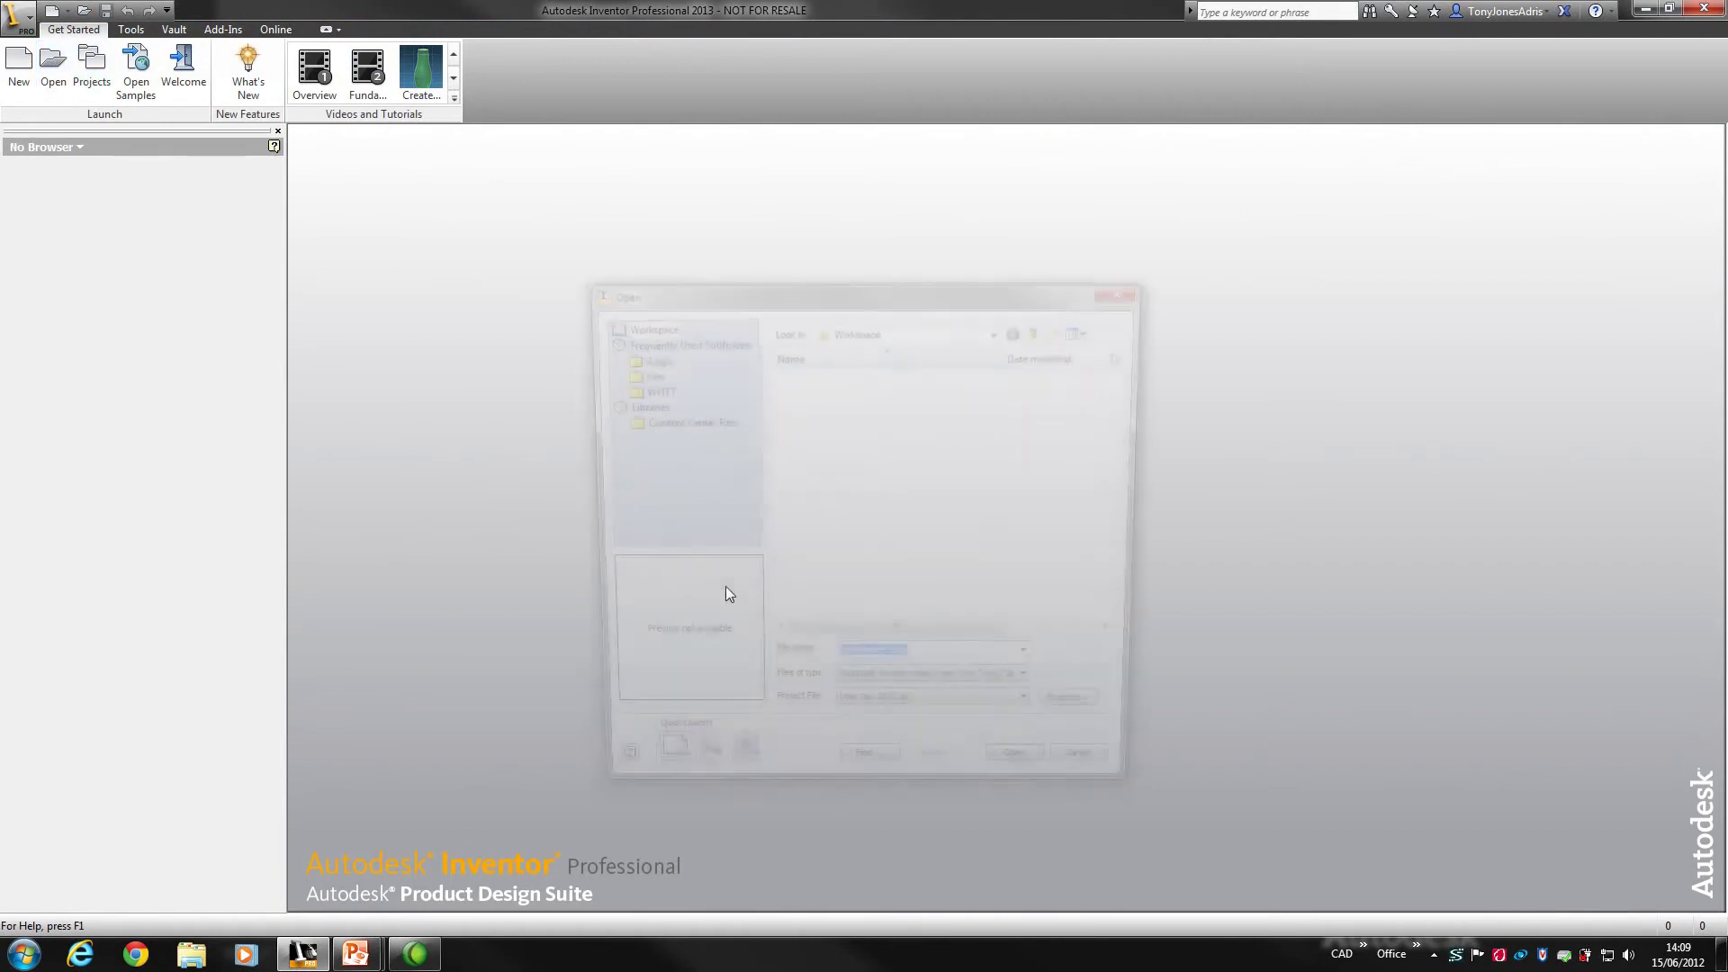
double_click(833, 459)
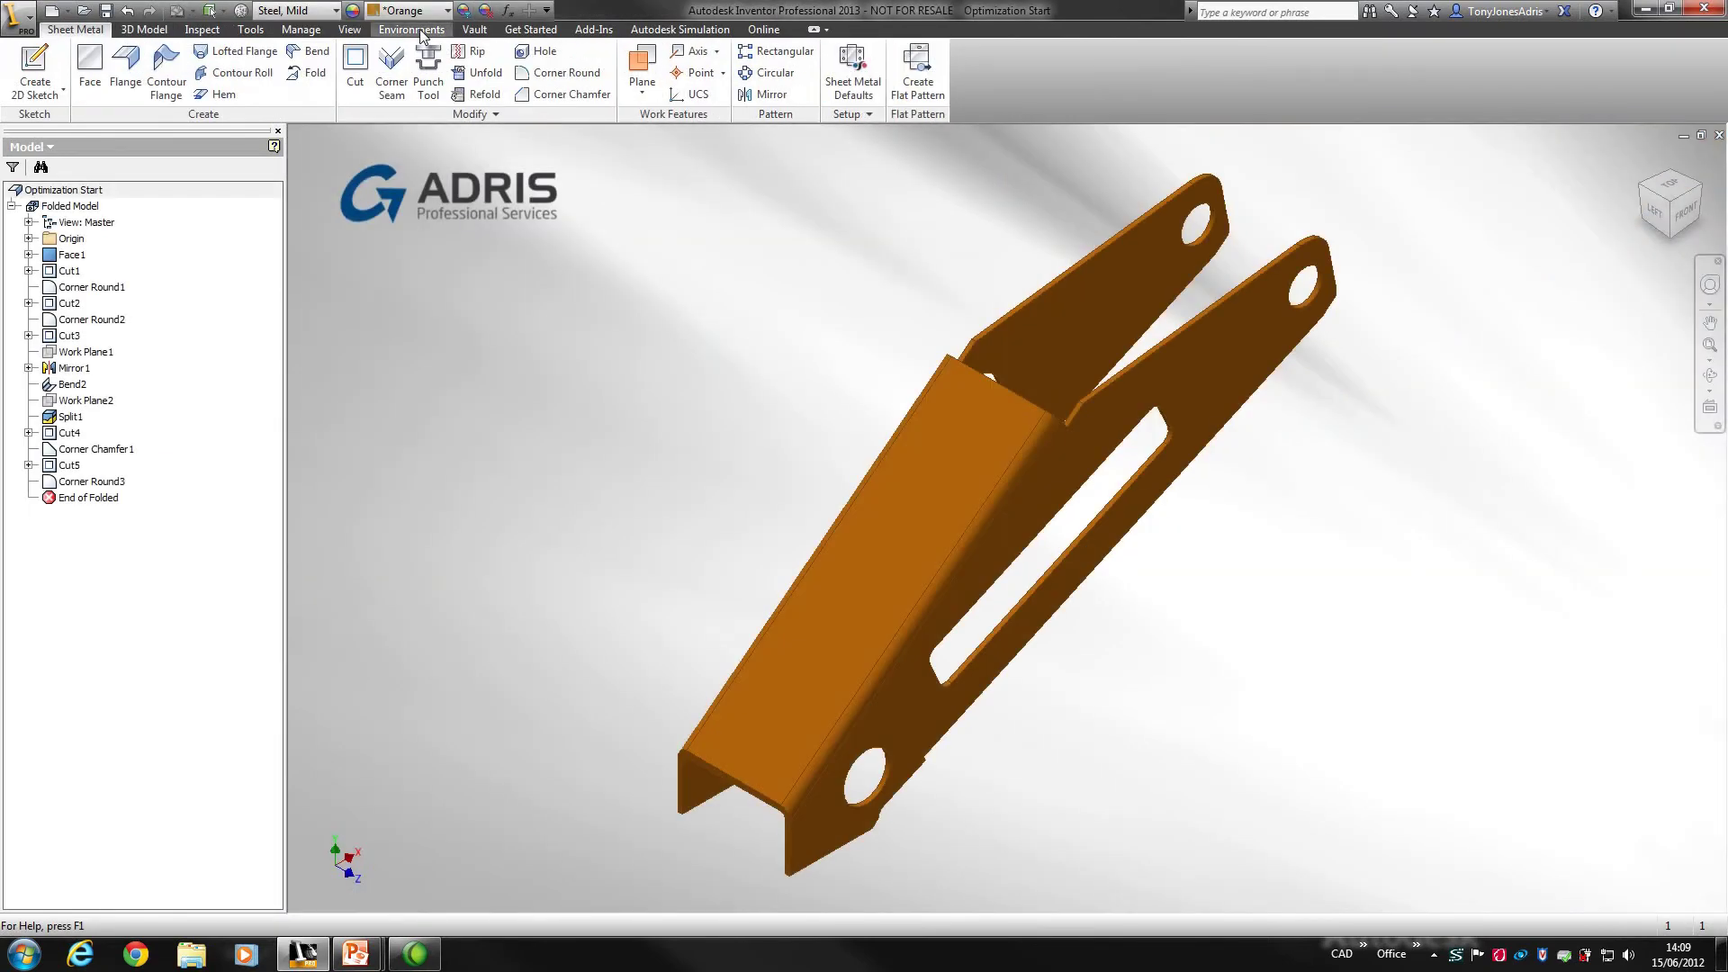
click(412, 30)
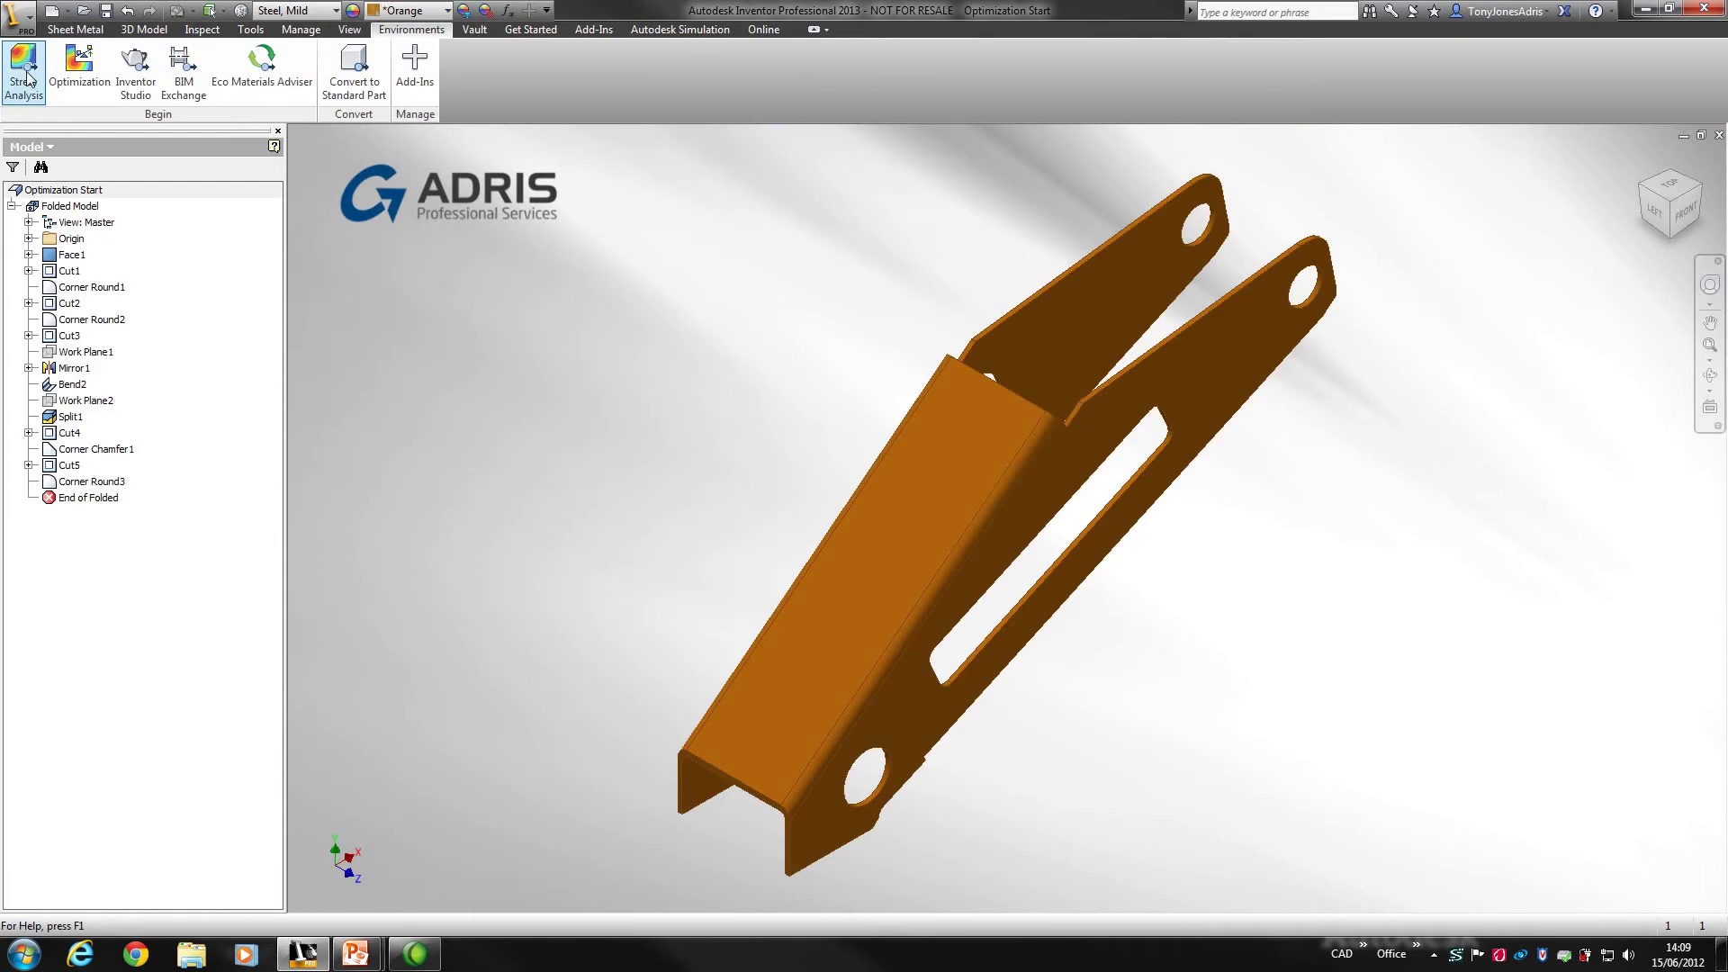
click(79, 70)
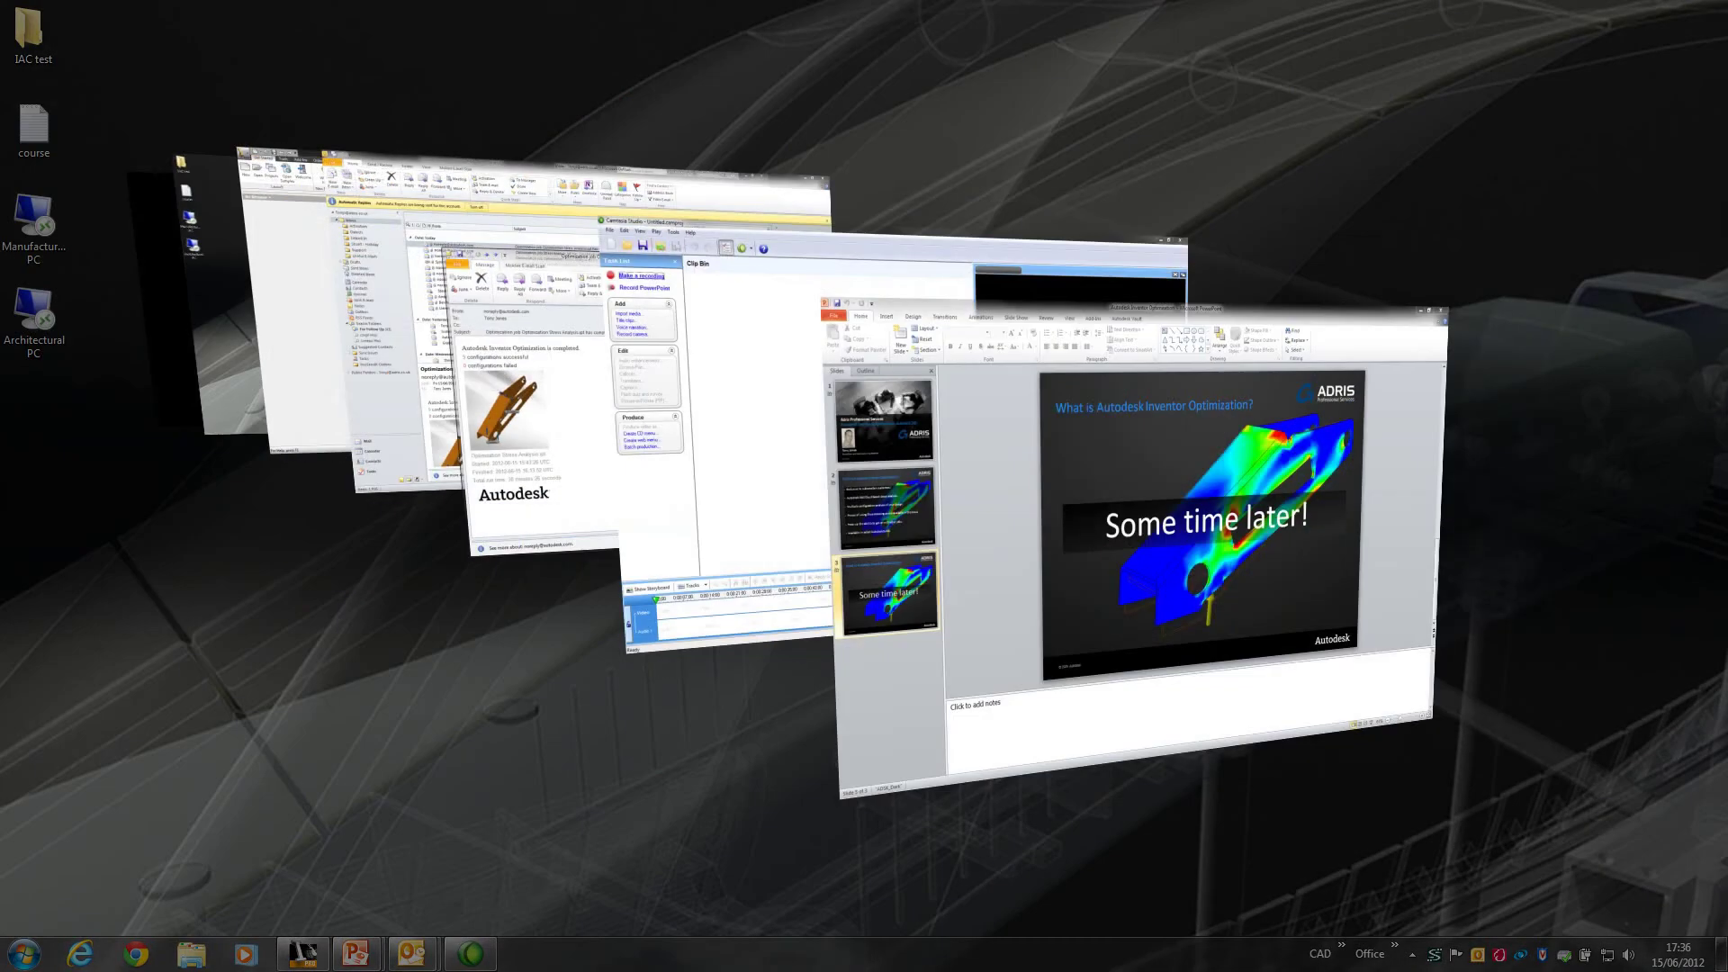
key(super+Tab)
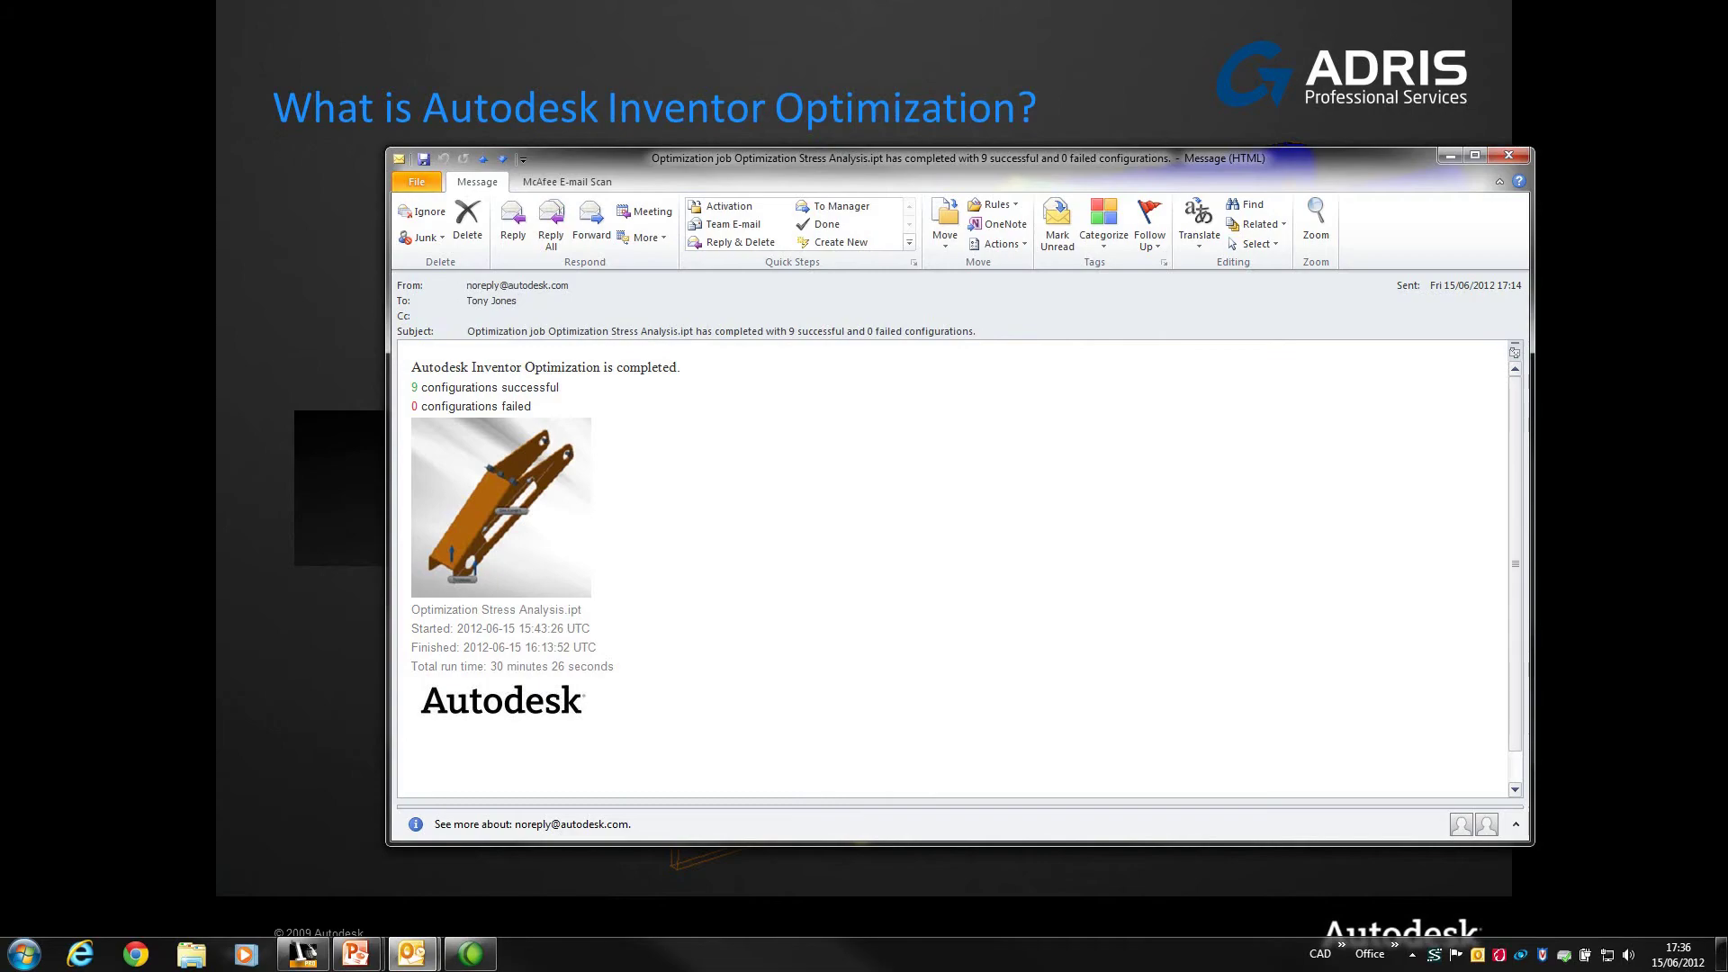
Check the Outlook completion e-mail (9 successful, 0 failed), then return to Inventor
key(super+Tab)
key(super+Tab)
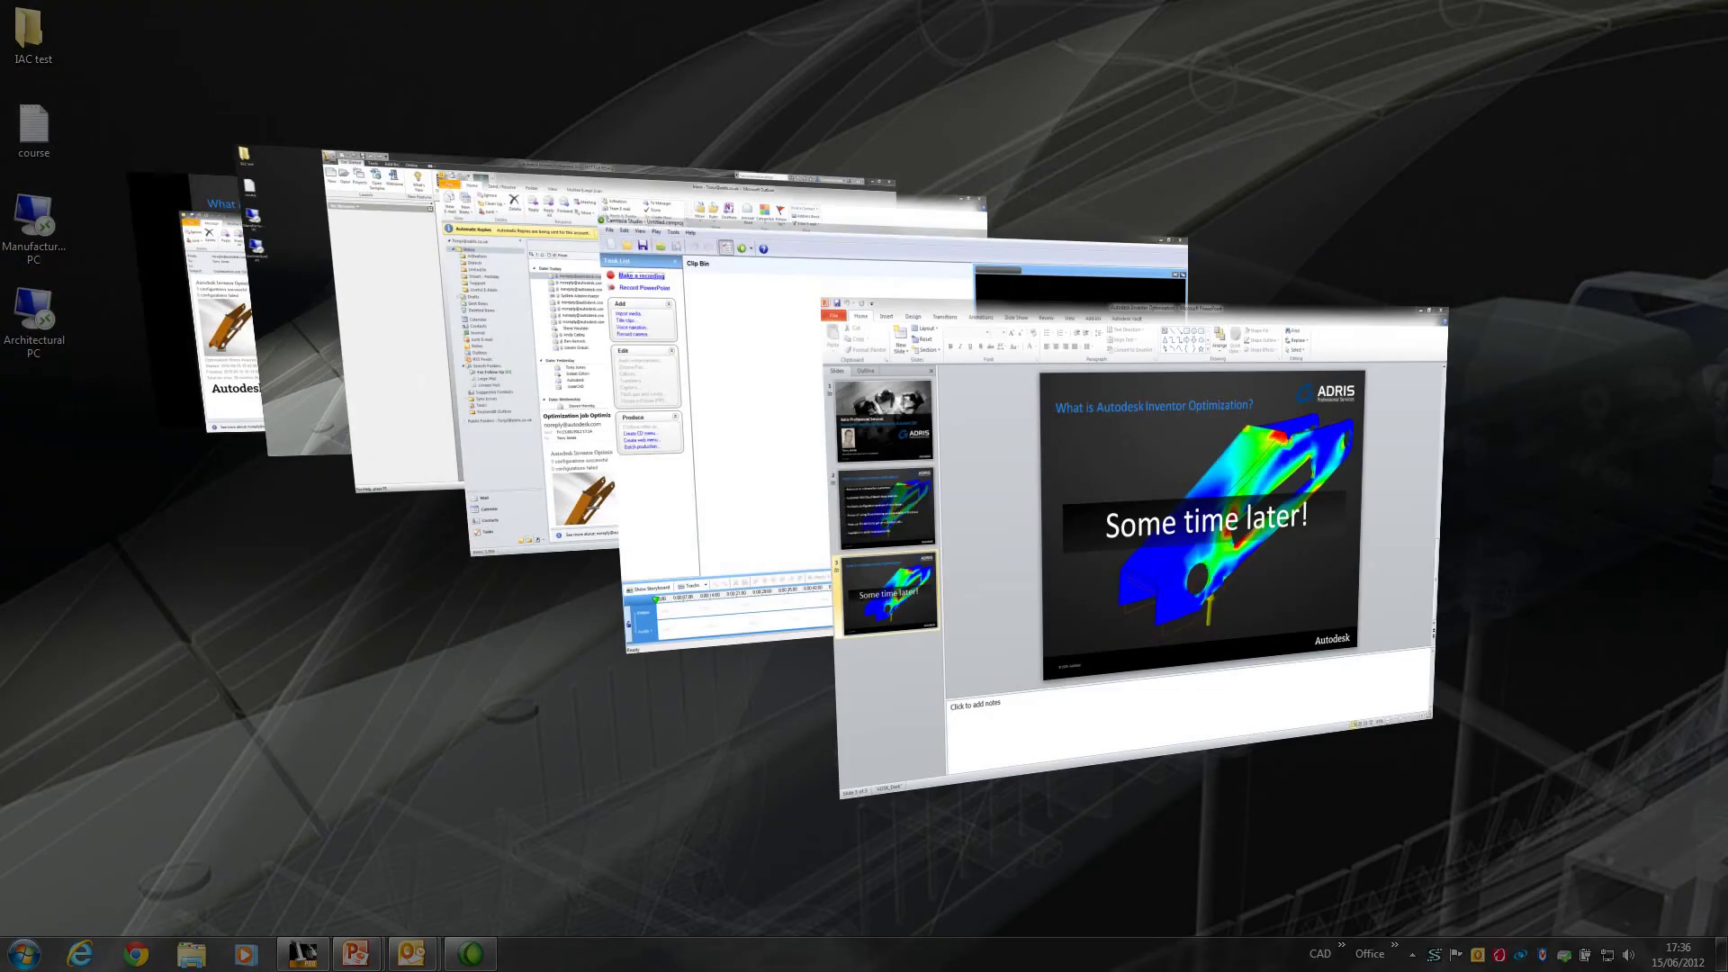
key(super+Tab)
key(super+Tab)
key(super+Tab)
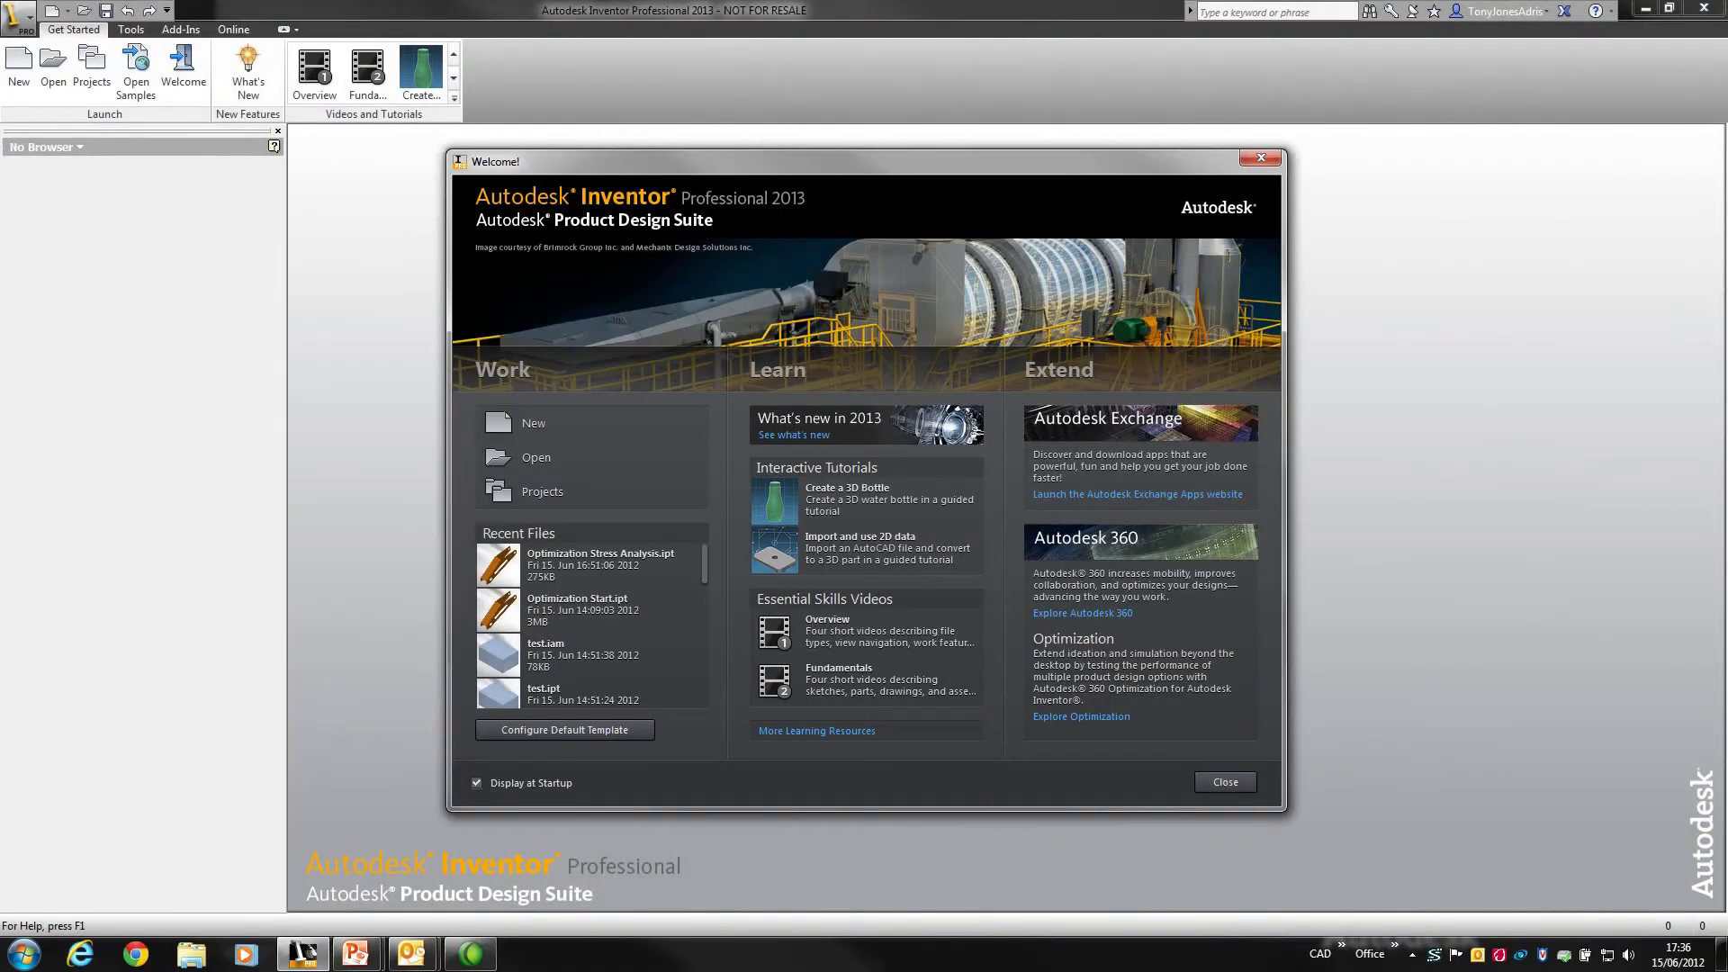
Open the Optimization Stress Analysis bracket part and switch to the Optimization environment
click(1261, 158)
click(53, 65)
double_click(780, 476)
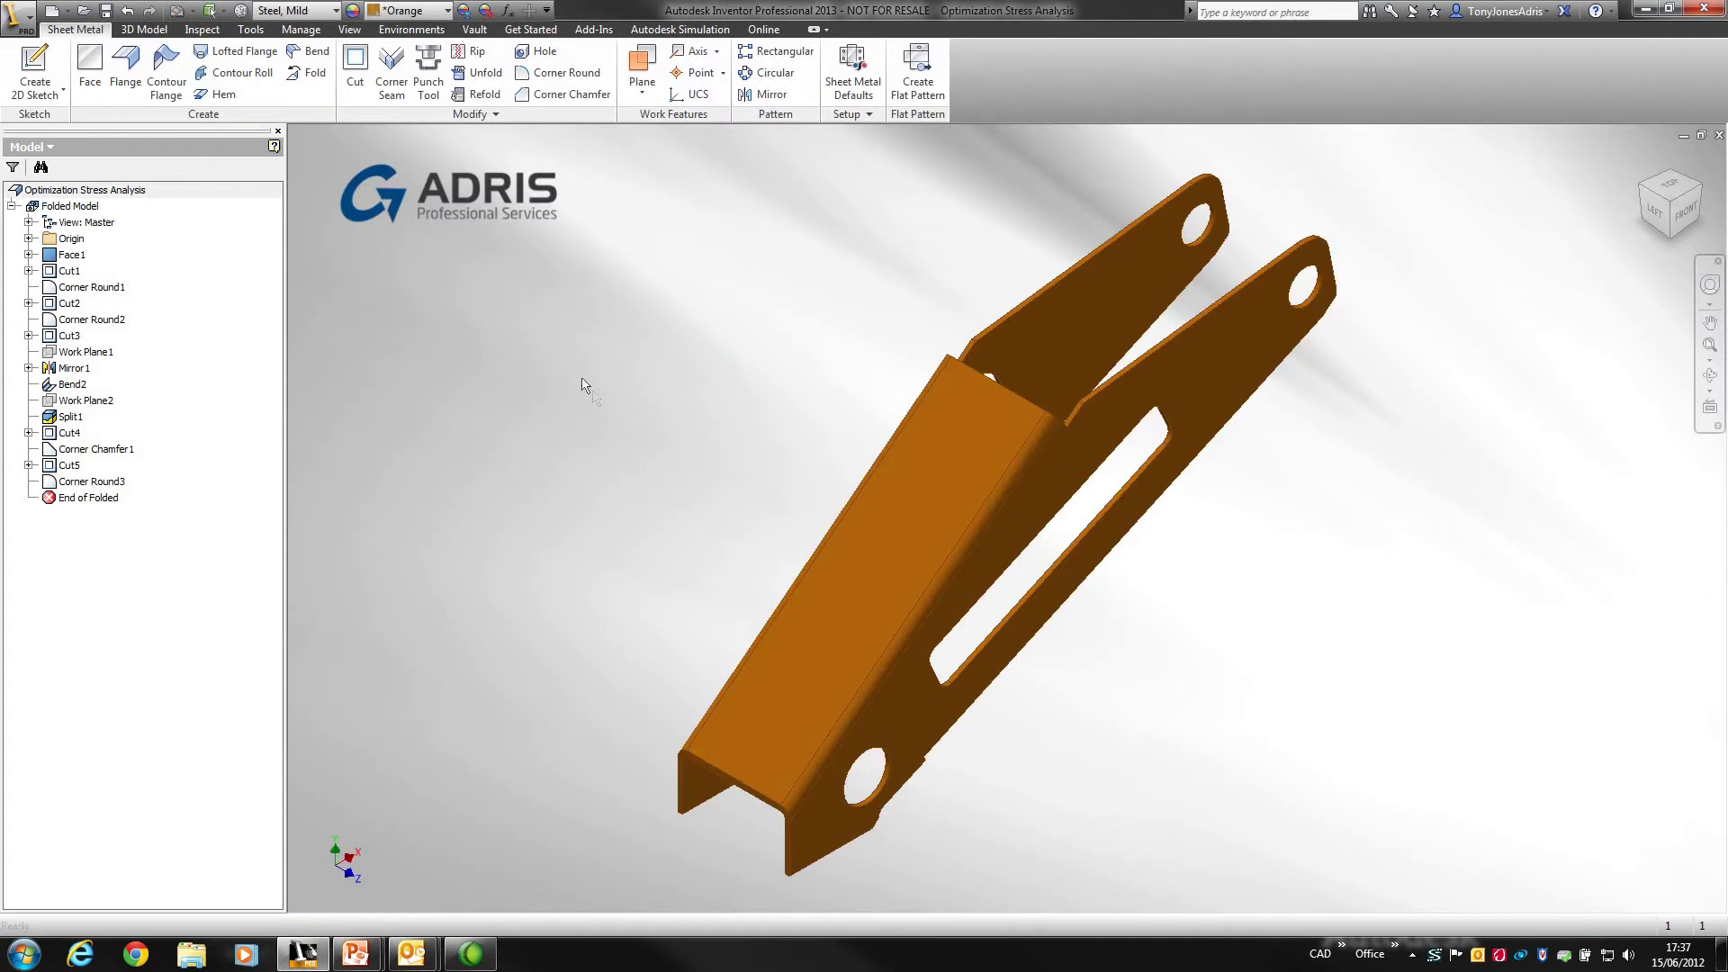
click(412, 30)
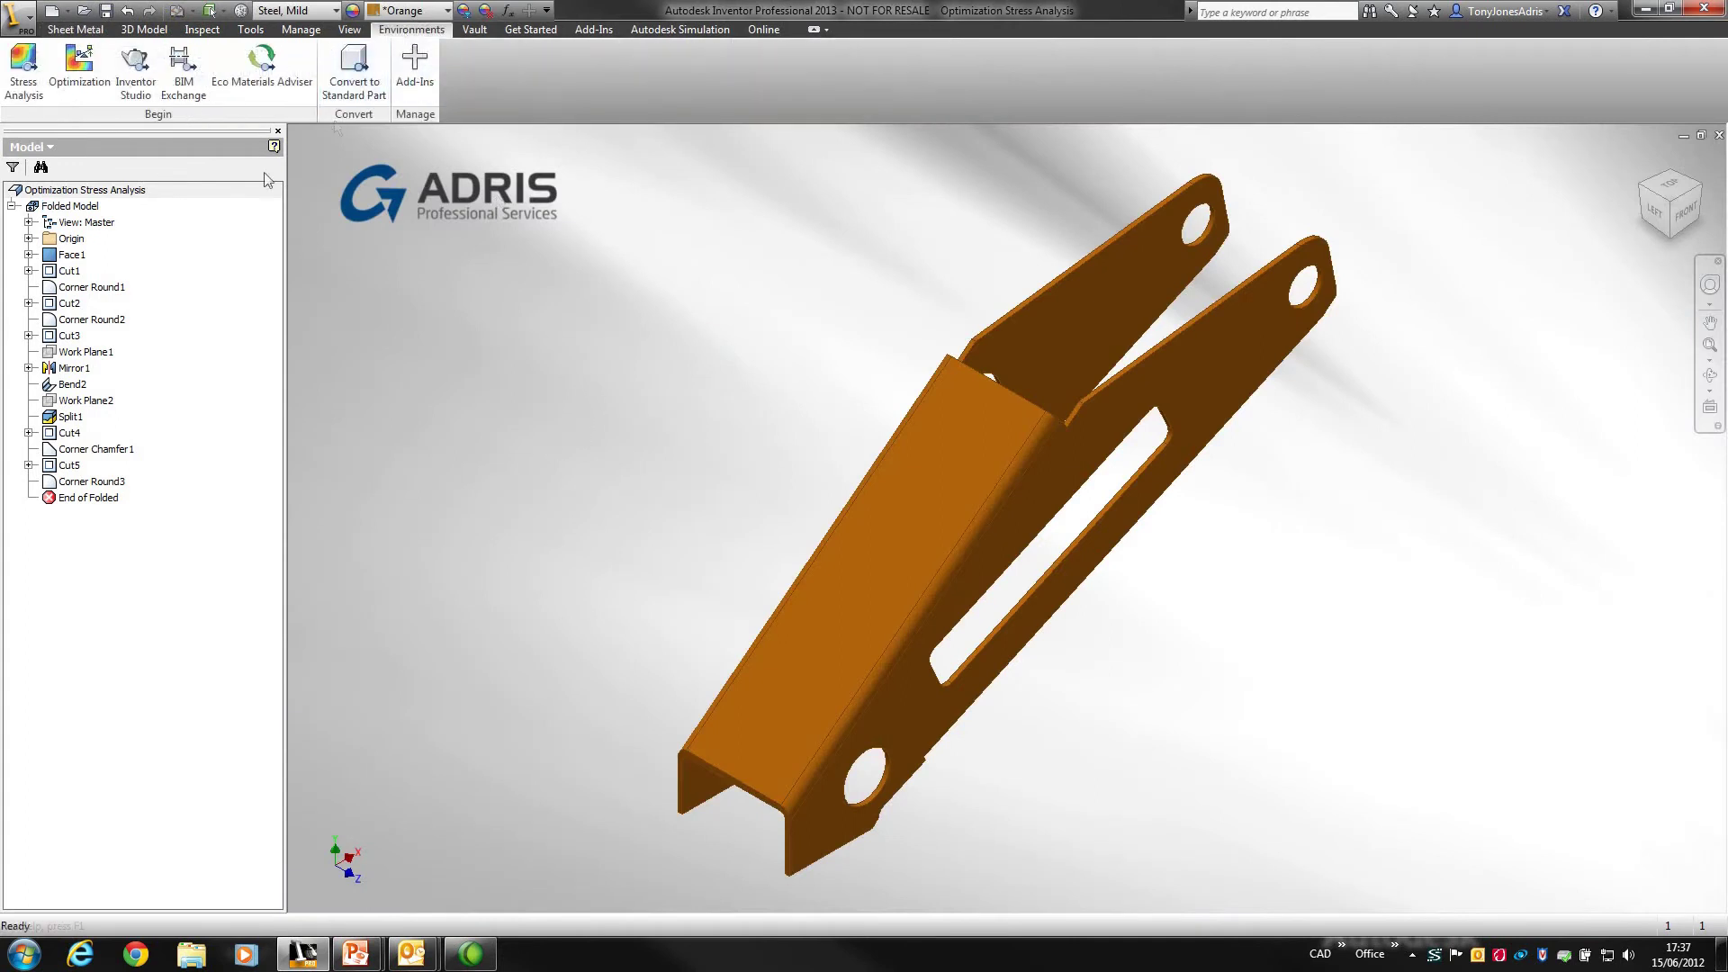
click(79, 67)
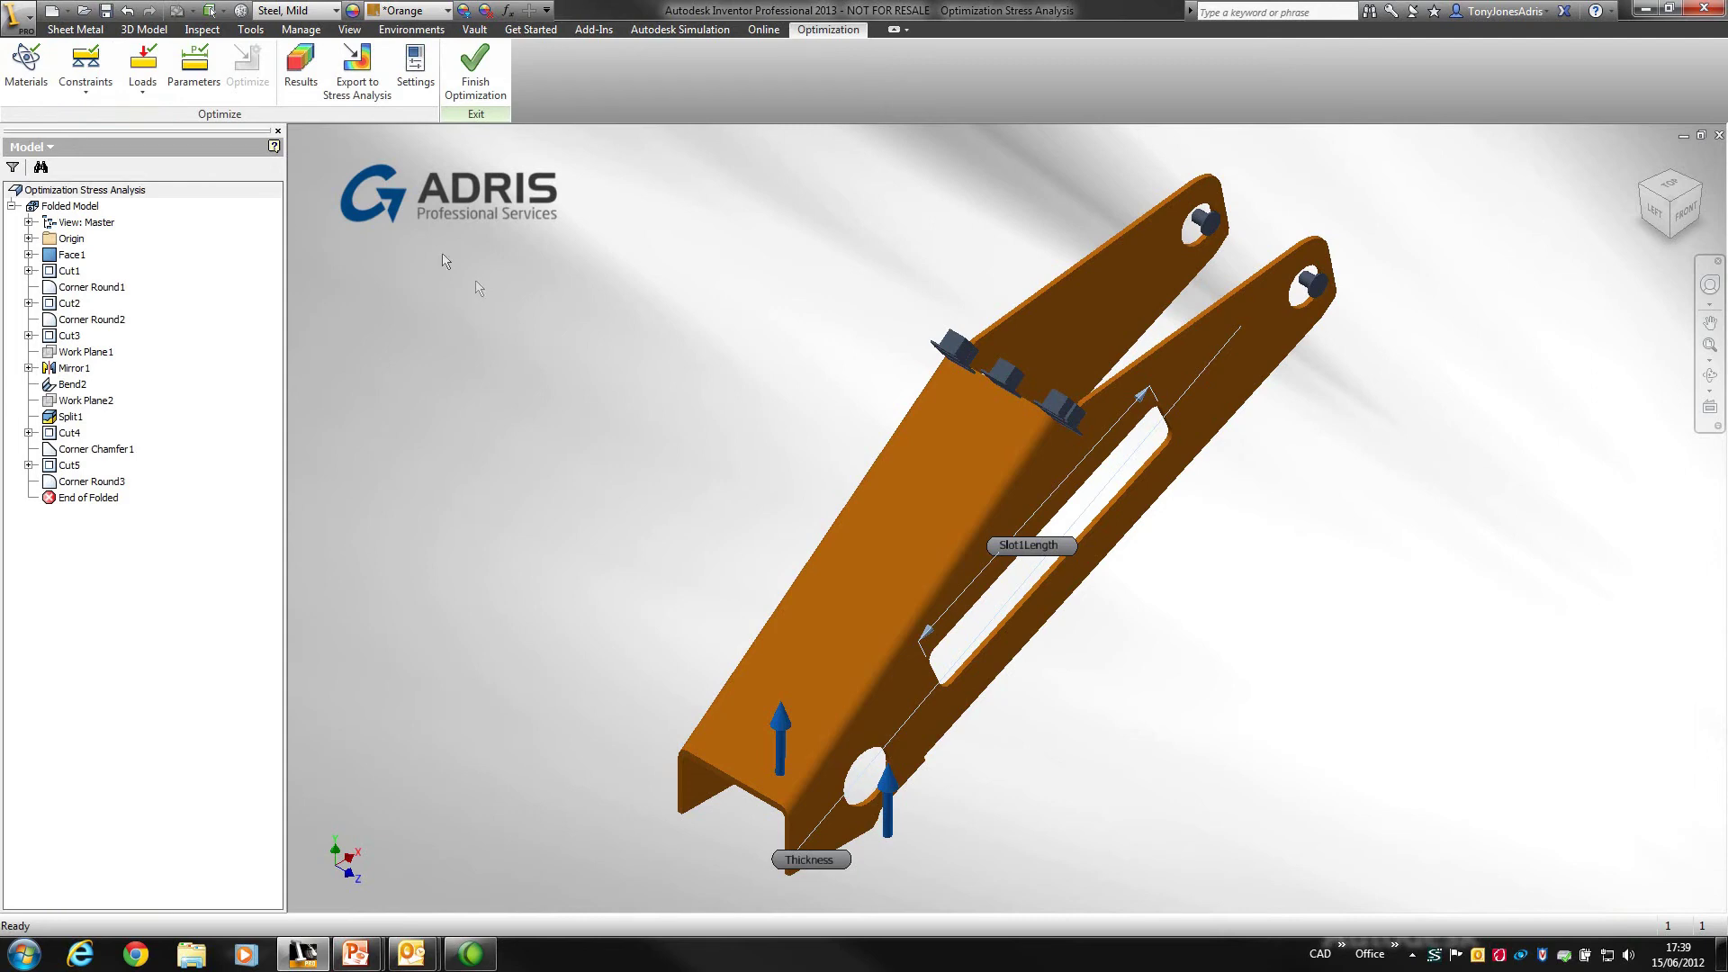
Load the last optimization results, showing Configuration 1 (Base) safety factors with minimum 1.16
click(302, 65)
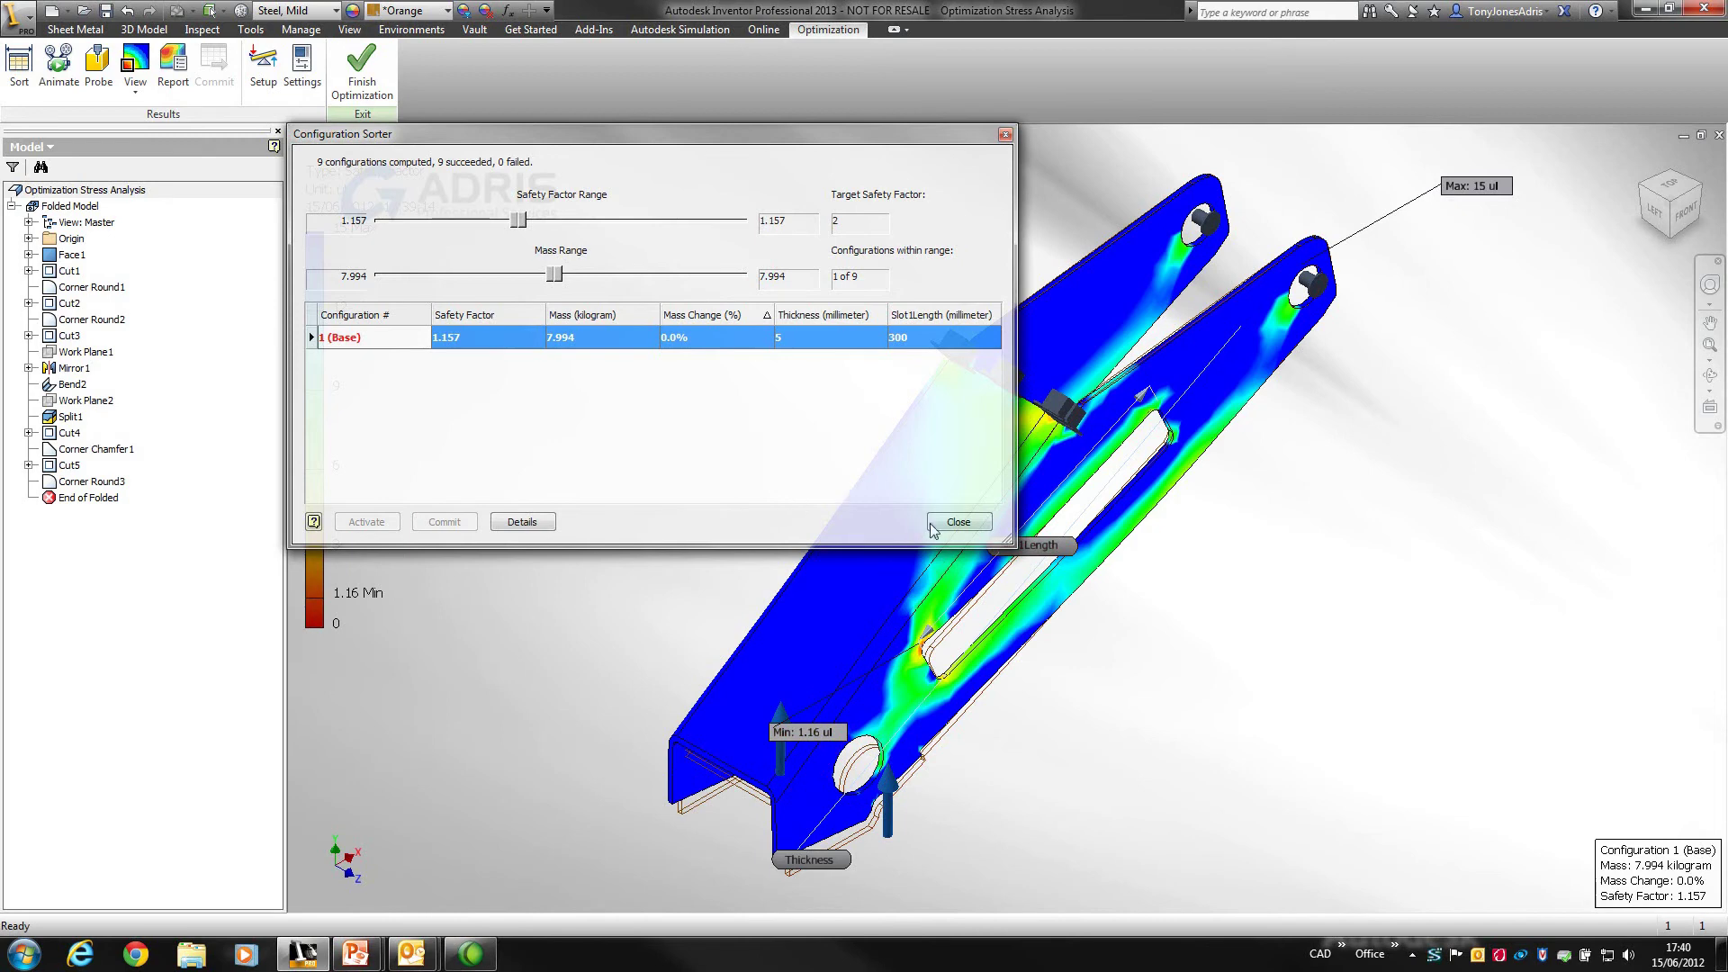
click(958, 522)
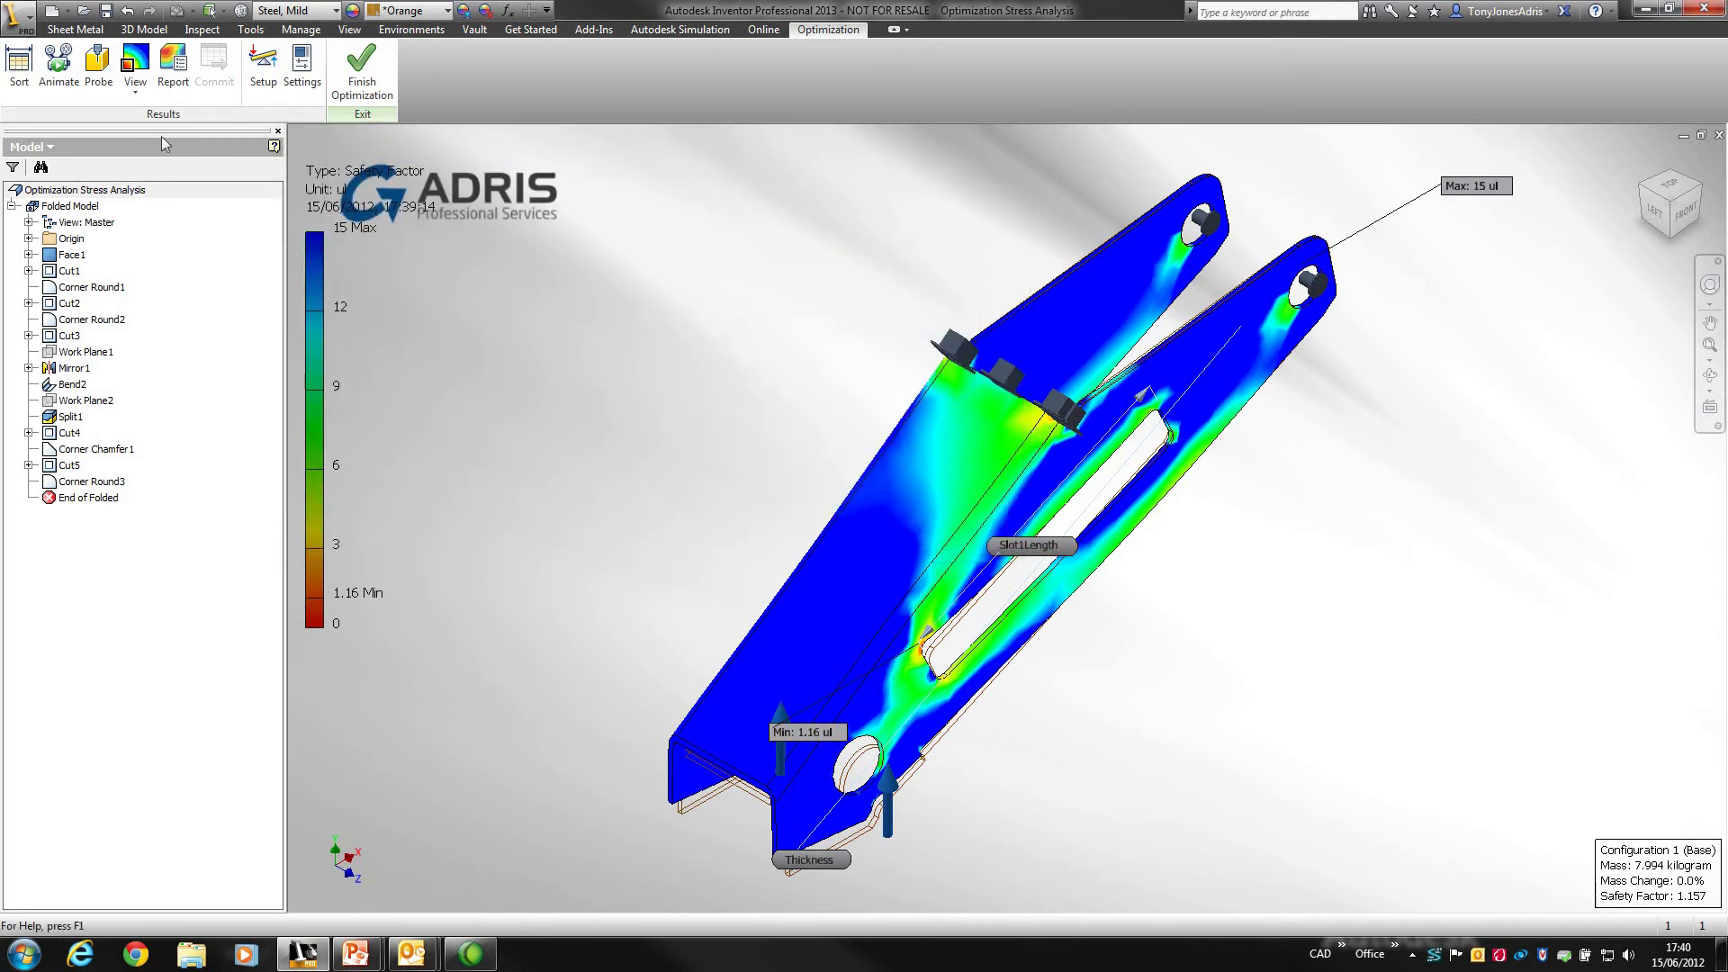
click(58, 63)
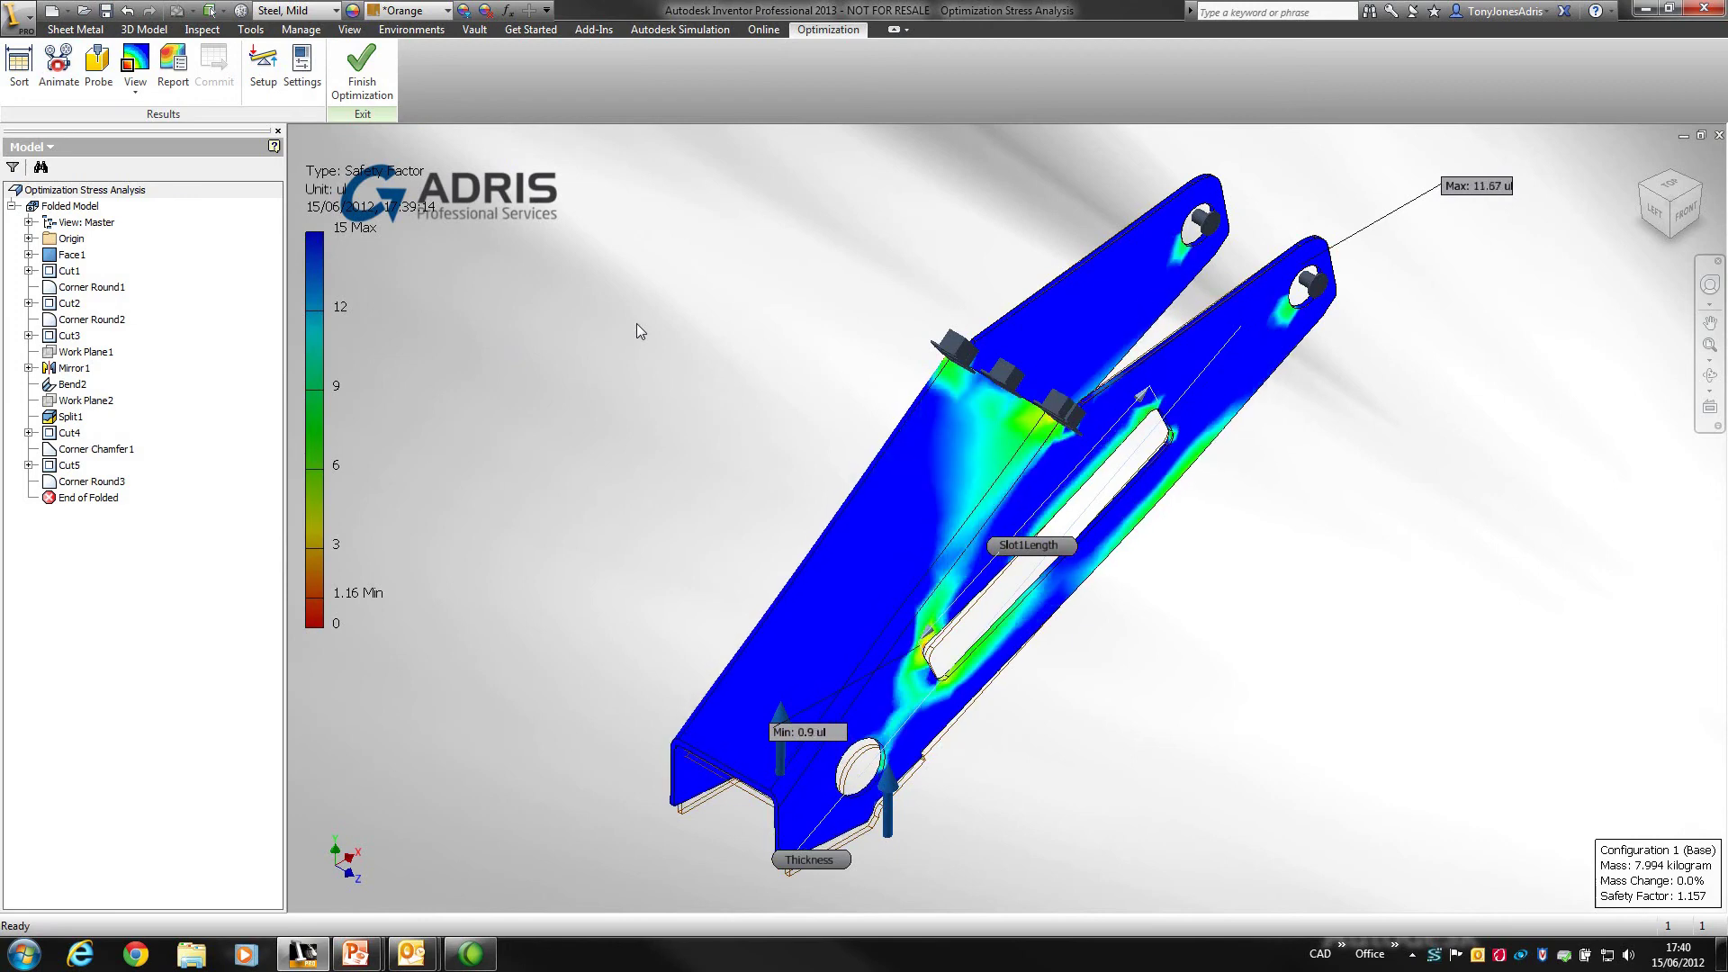
click(59, 65)
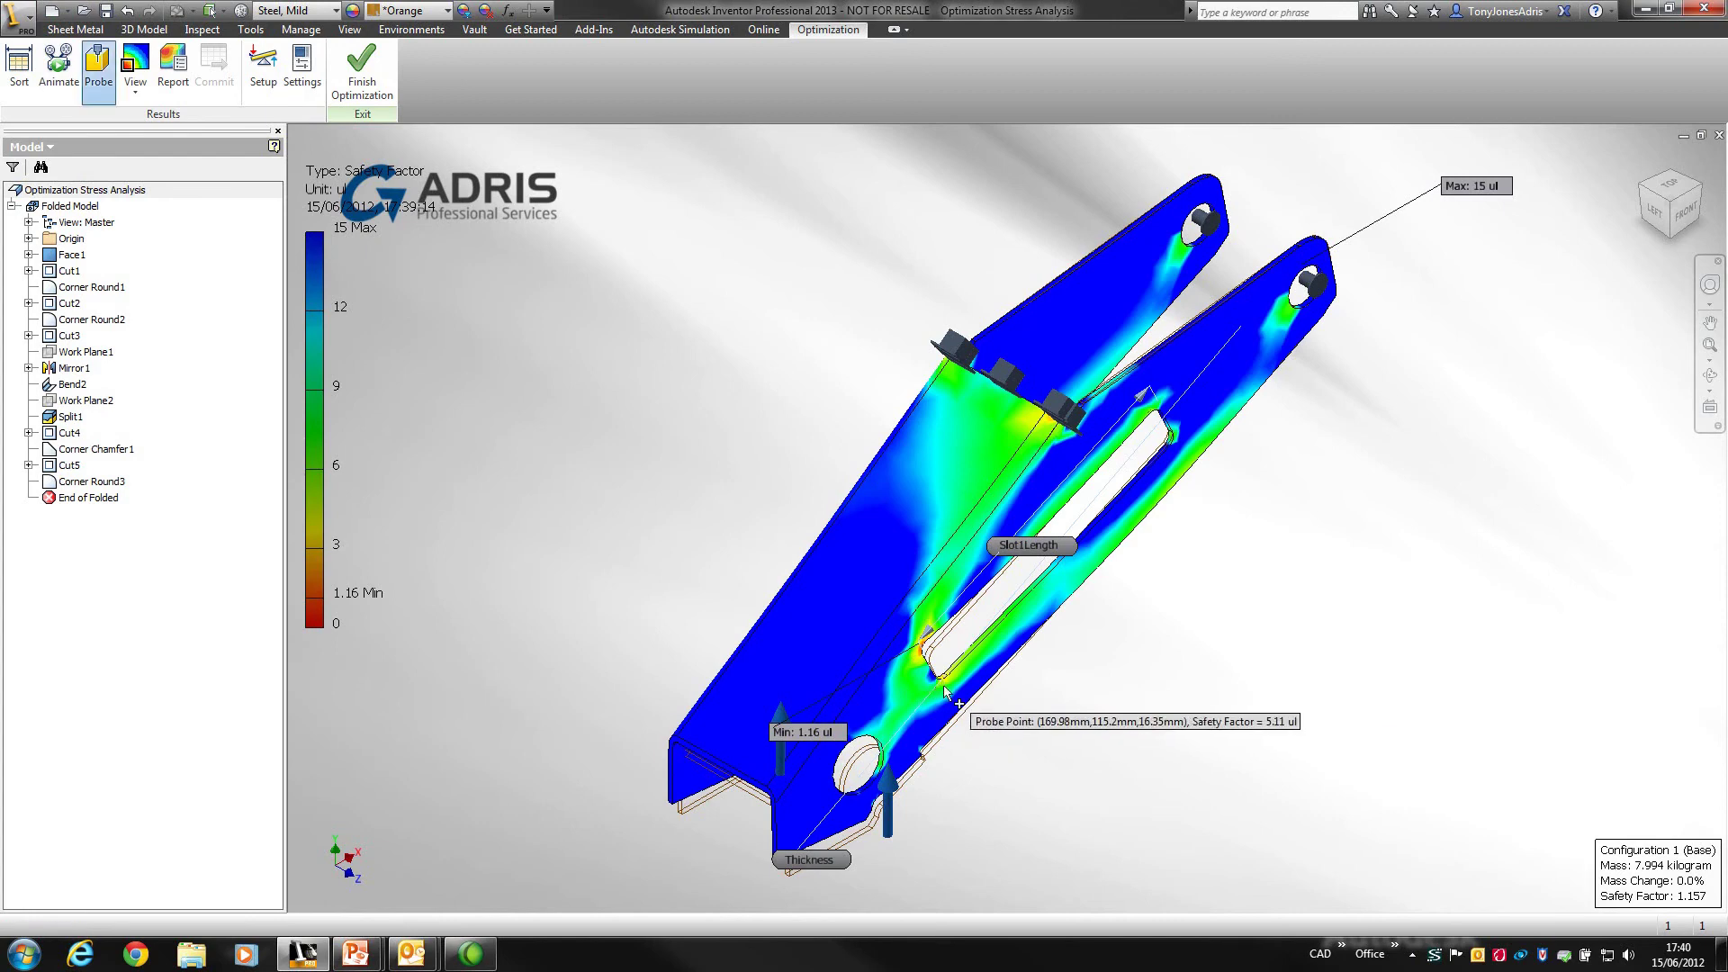
Probe a 5.11 safety factor beside the slot and generate the optimization report, overwriting the old one
click(942, 685)
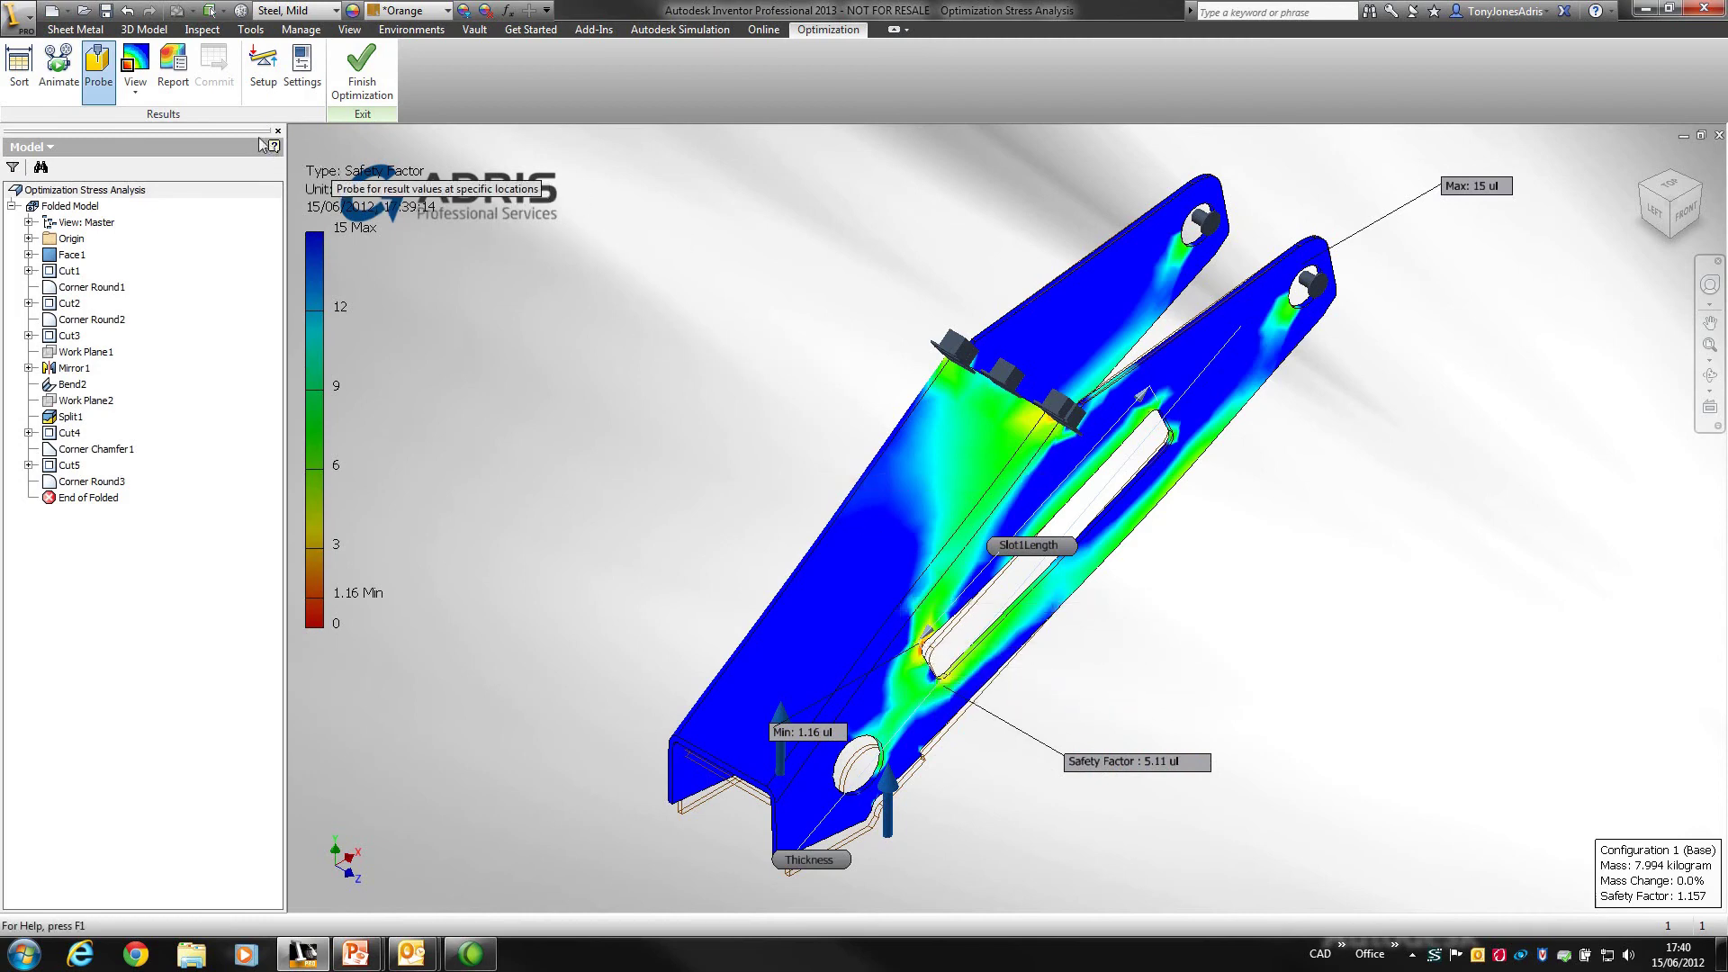
click(142, 90)
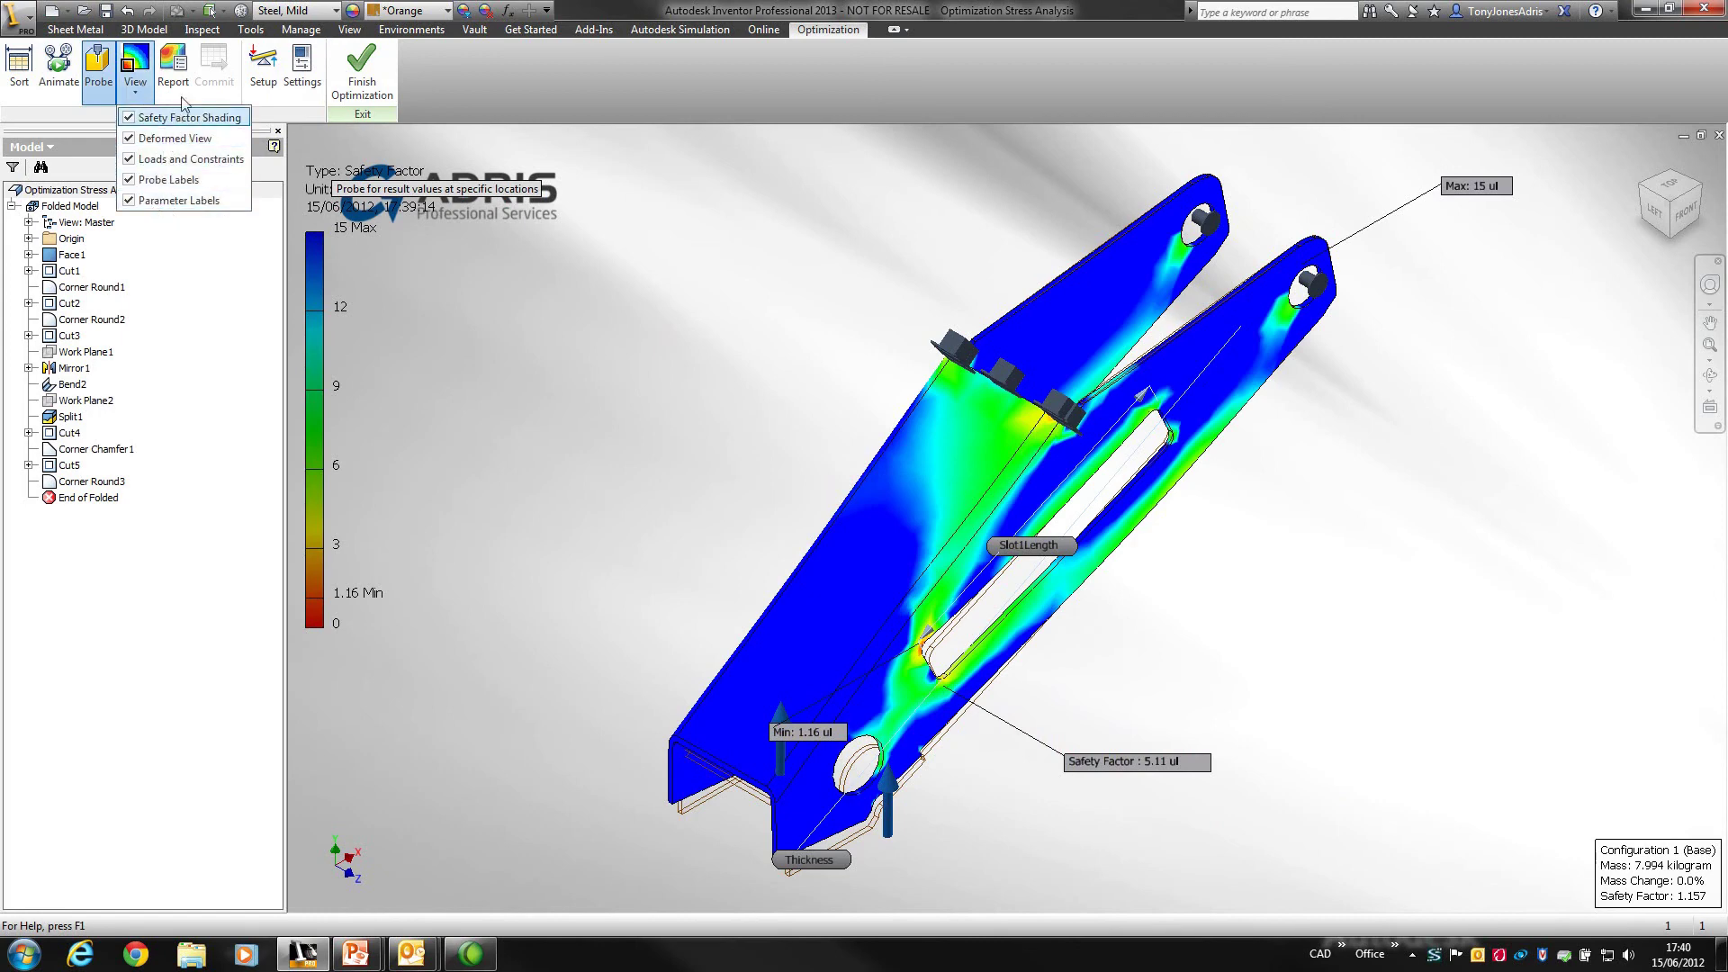
click(614, 81)
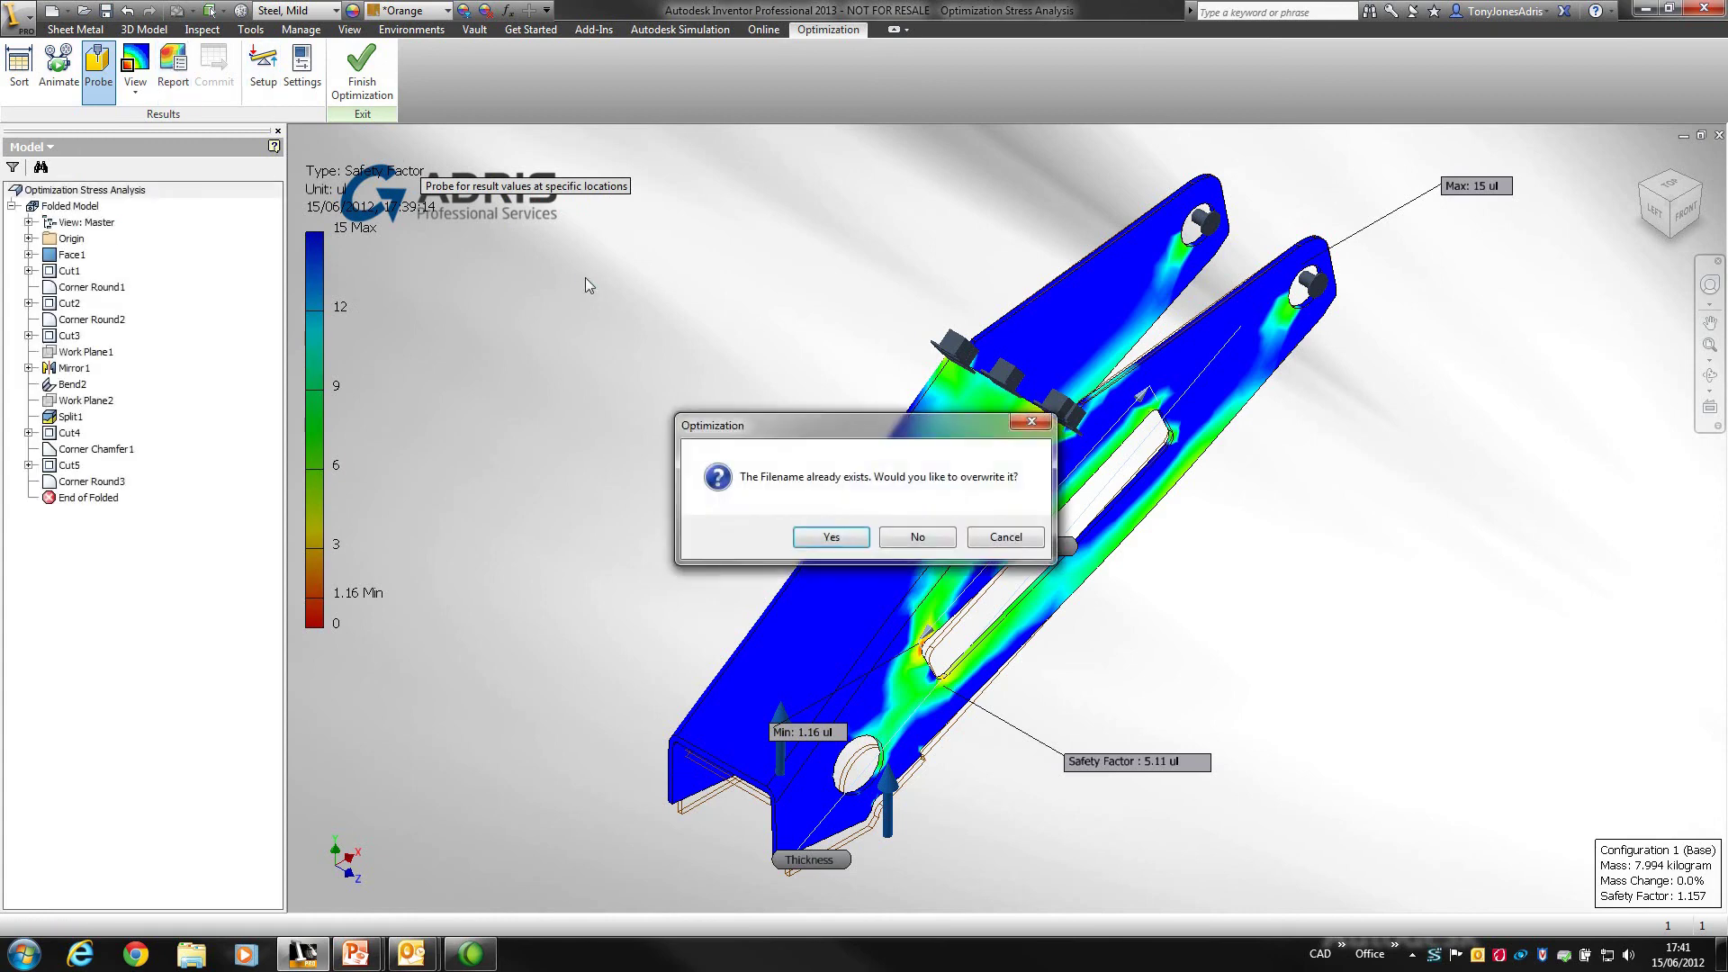
click(830, 539)
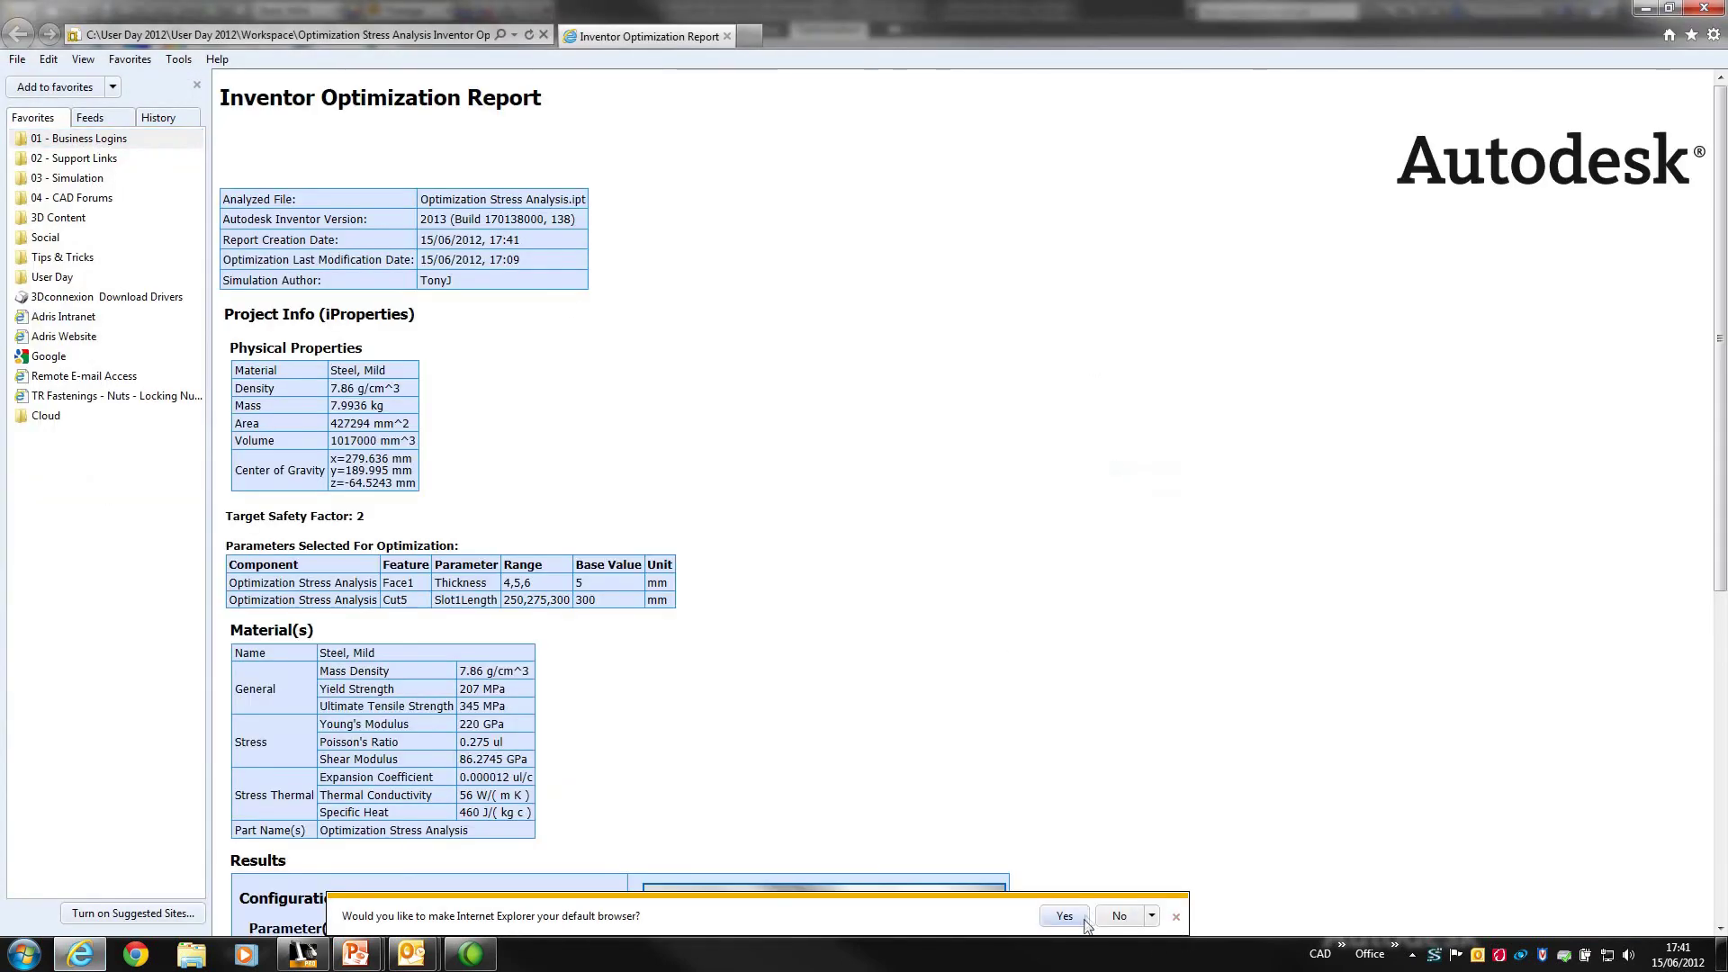
Check the report's Results section, where Base and Optimal configurations match, then close Internet Explorer
click(1119, 915)
scroll(939, 249, down, 6)
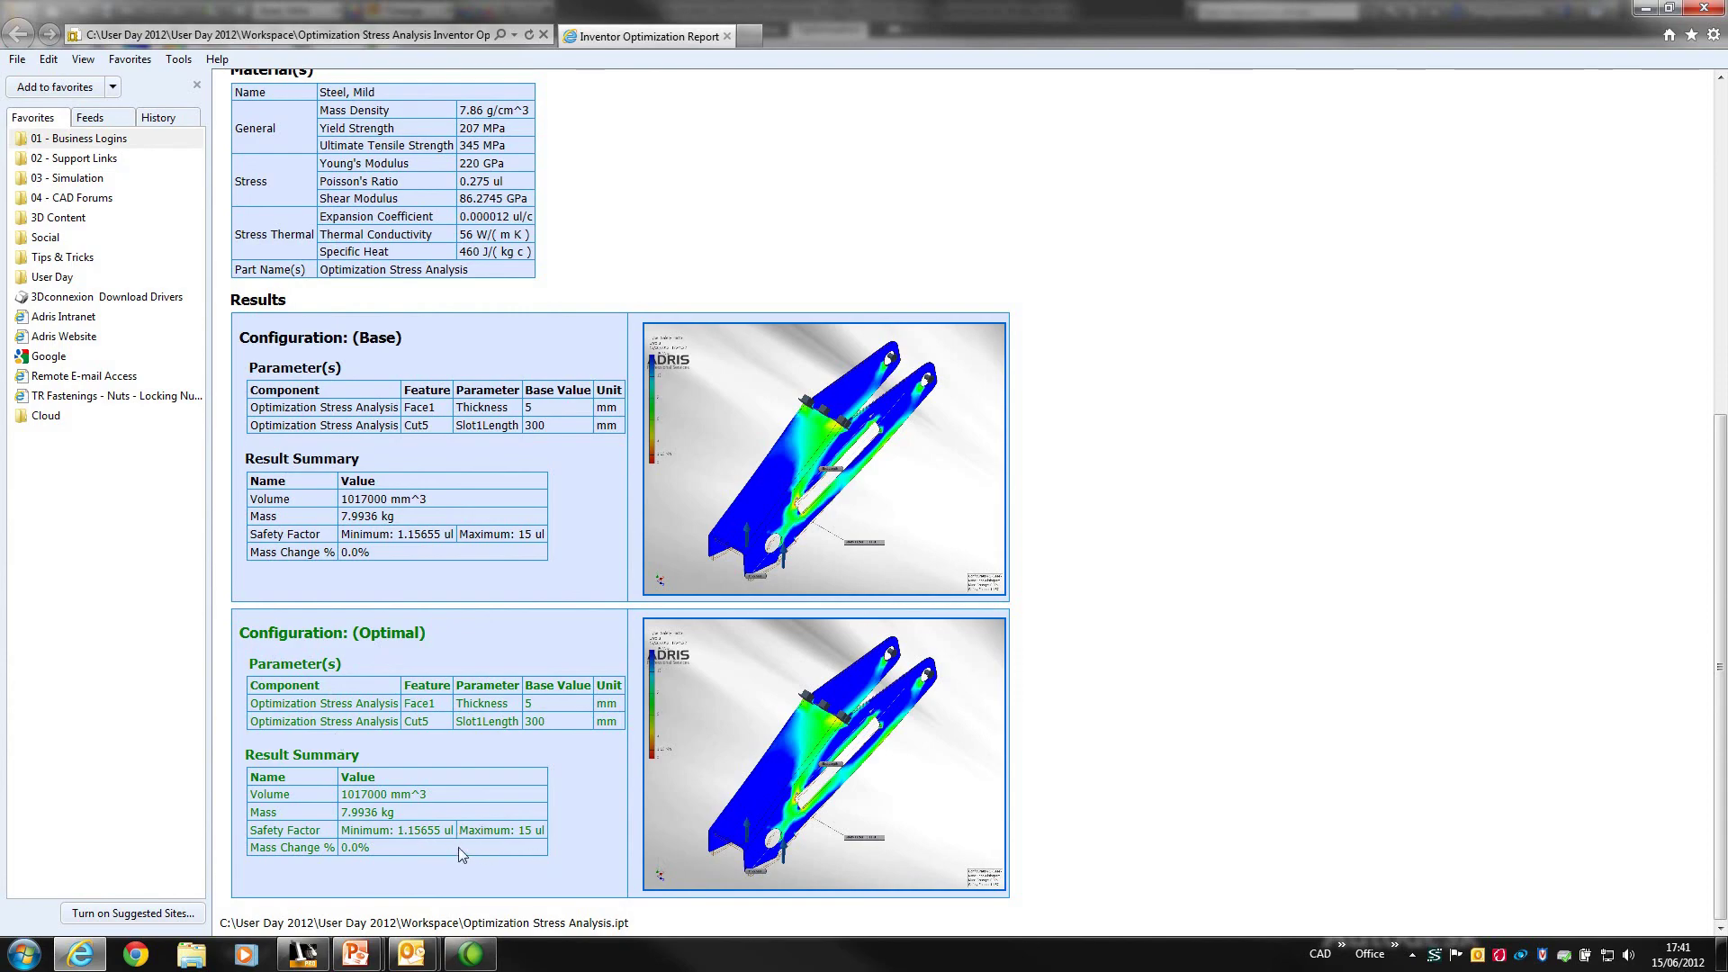
click(1703, 7)
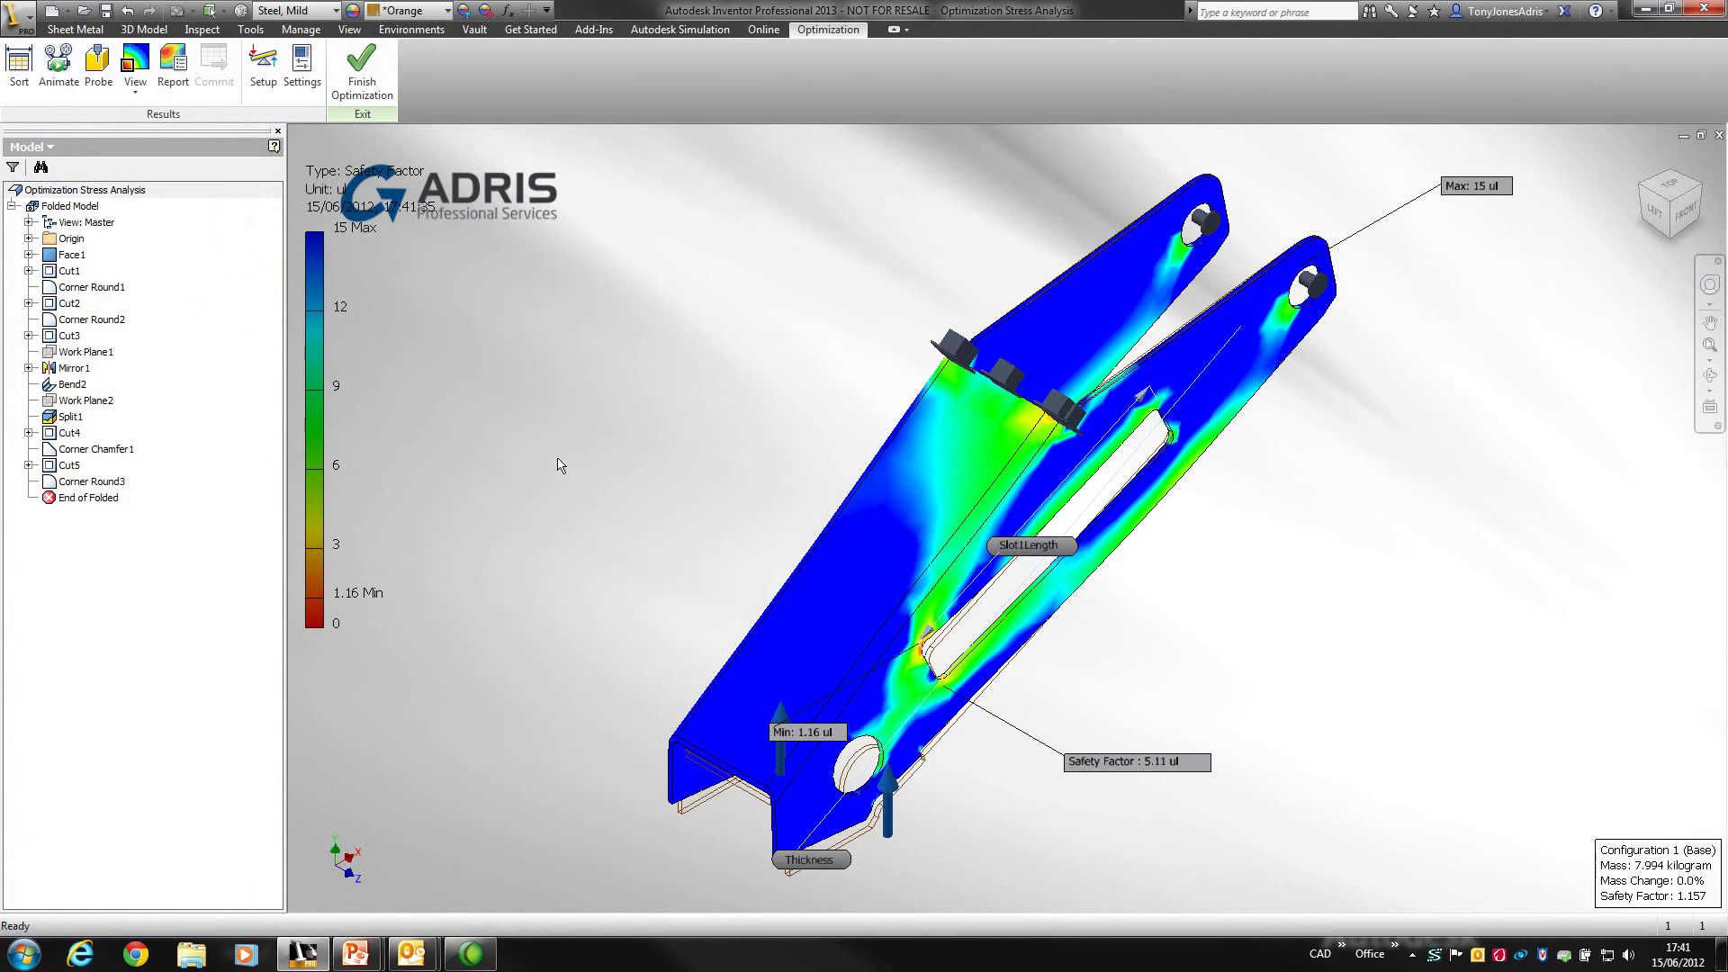
Go back from the results view to the Optimization setup tab
click(263, 68)
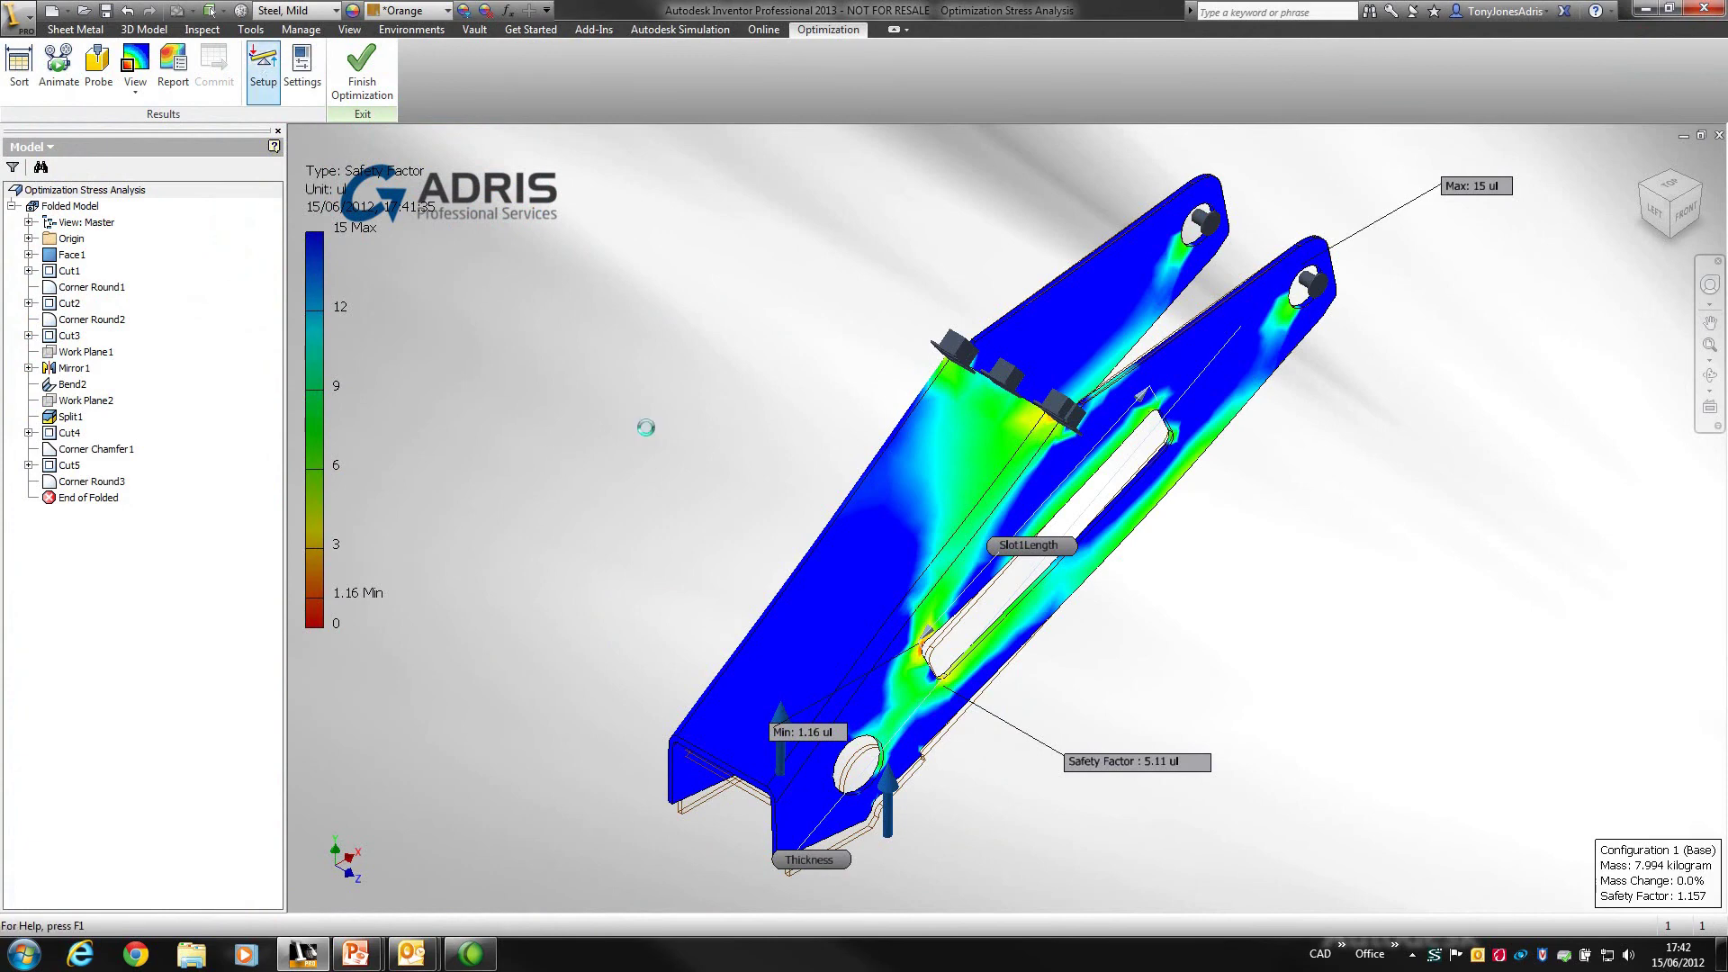